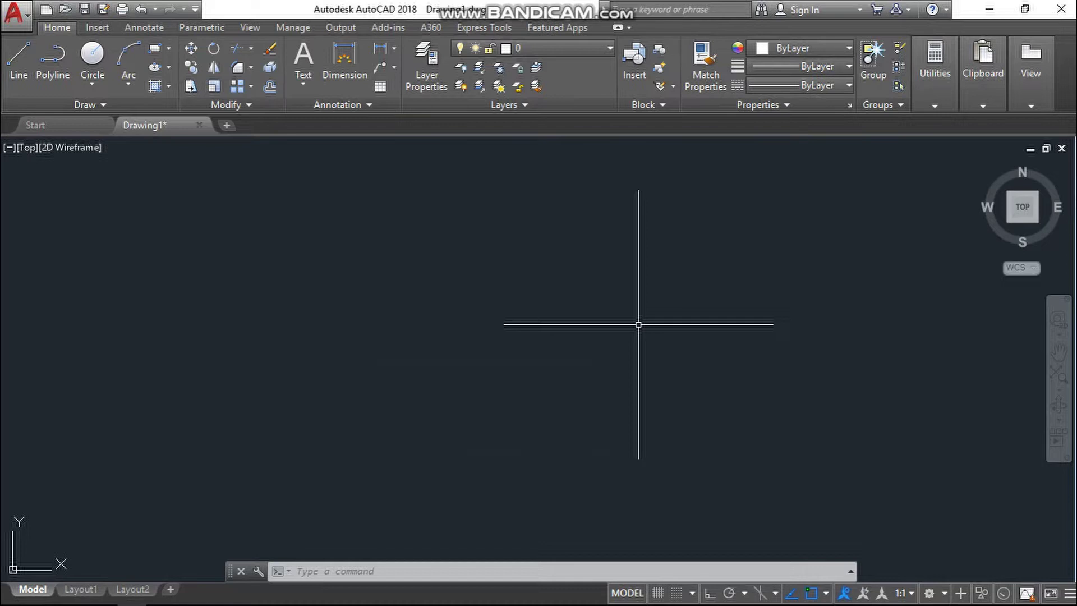
Draw a circle with a radius of 150 in the empty drawing area.
{"action": "key", "text": "Escape"}
{"action": "key", "text": "Escape"}
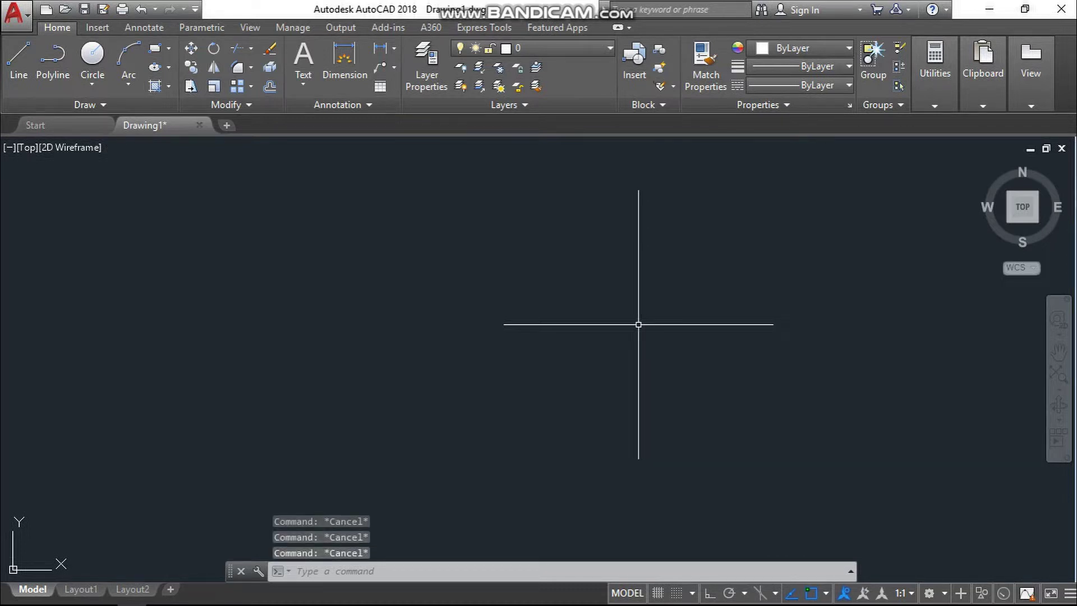
{"action": "type", "text": "C"}
{"action": "key", "text": "Return"}
{"action": "left_click", "coordinate": [586, 320]}
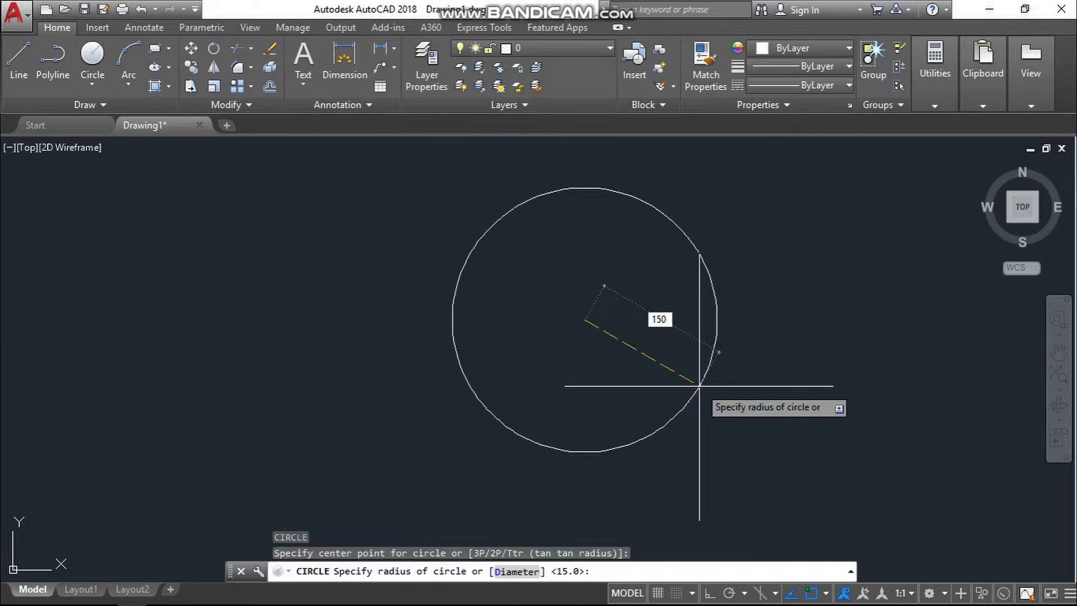
{"action": "type", "text": "150"}
{"action": "key", "text": "Return"}
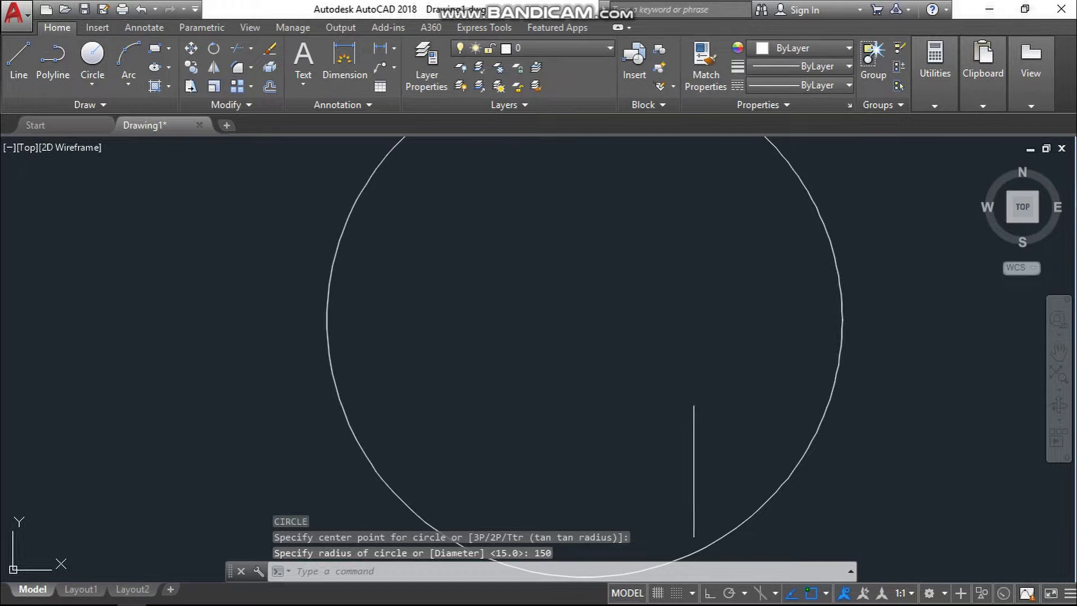
{"action": "scroll", "coordinate": [709, 387], "scroll_direction": "down", "scroll_amount": 4}
{"action": "middle_click_drag", "start_coordinate": [709, 372], "coordinate": [632, 380]}
{"action": "key", "text": "Escape"}
{"action": "key", "text": "Escape"}
Draw a concentric circle with a radius of 15 at the centre of the large circle.
{"action": "key", "text": "Return"}
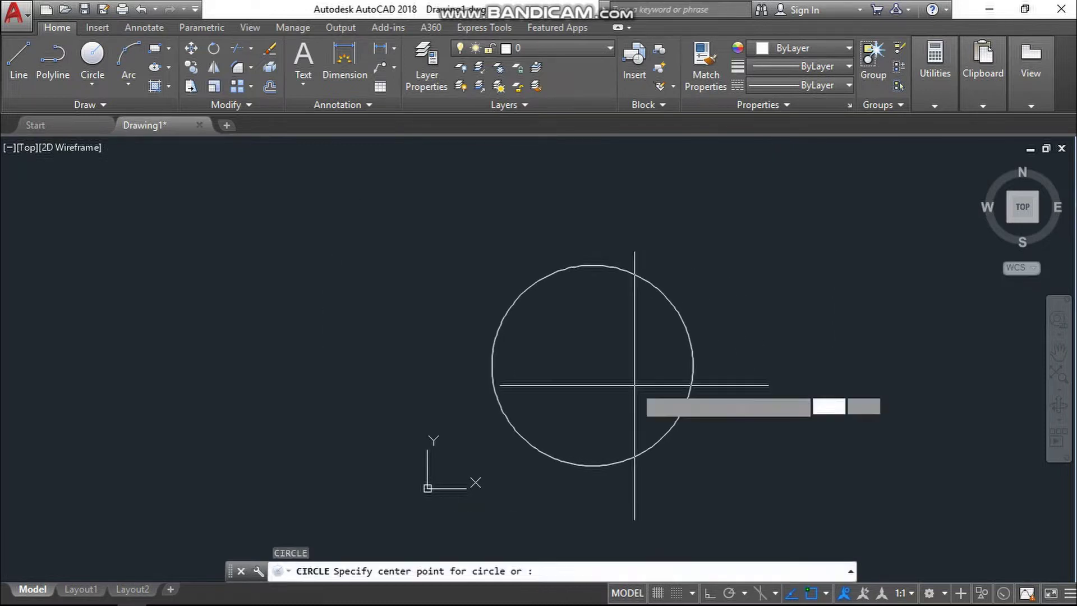
{"action": "left_click", "coordinate": [591, 366]}
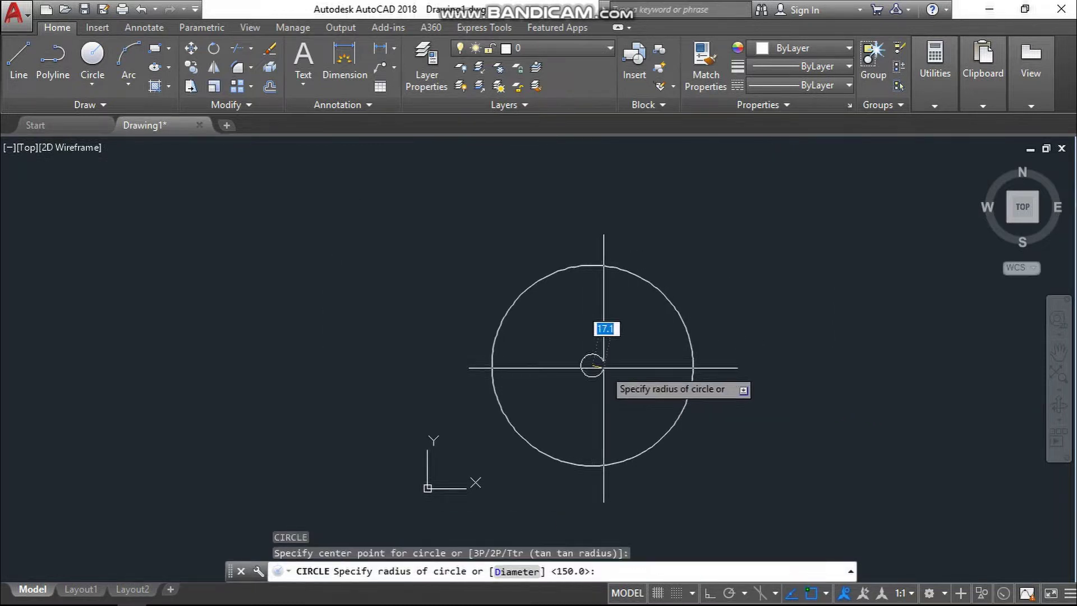
{"action": "type", "text": "15"}
{"action": "key", "text": "Return"}
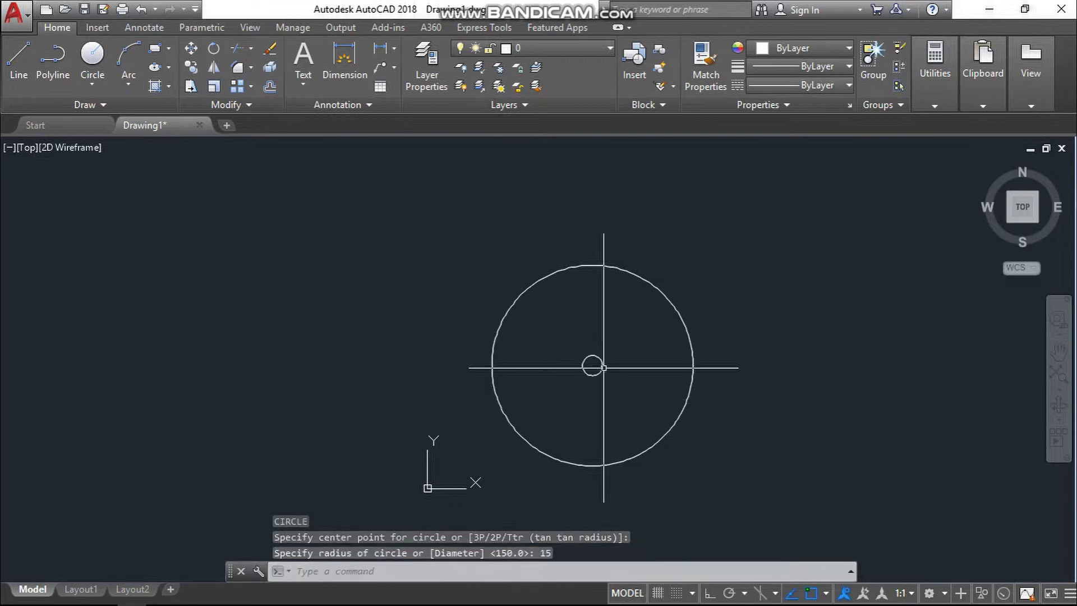
{"action": "key", "text": "Escape"}
{"action": "key", "text": "Escape"}
Draw a vertical line from the small circle's top quadrant to the large circle's top quadrant.
{"action": "type", "text": "l"}
{"action": "key", "text": "Return"}
{"action": "scroll", "coordinate": [589, 370], "scroll_direction": "up", "scroll_amount": 4}
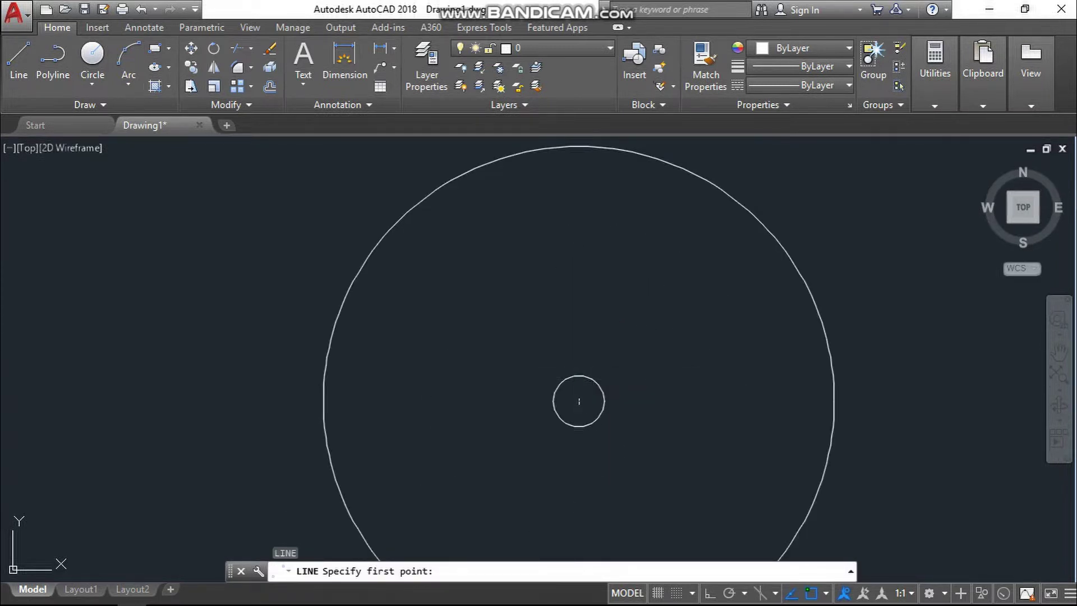
{"action": "left_click", "coordinate": [578, 375]}
{"action": "scroll", "coordinate": [587, 236], "scroll_direction": "down", "scroll_amount": 2}
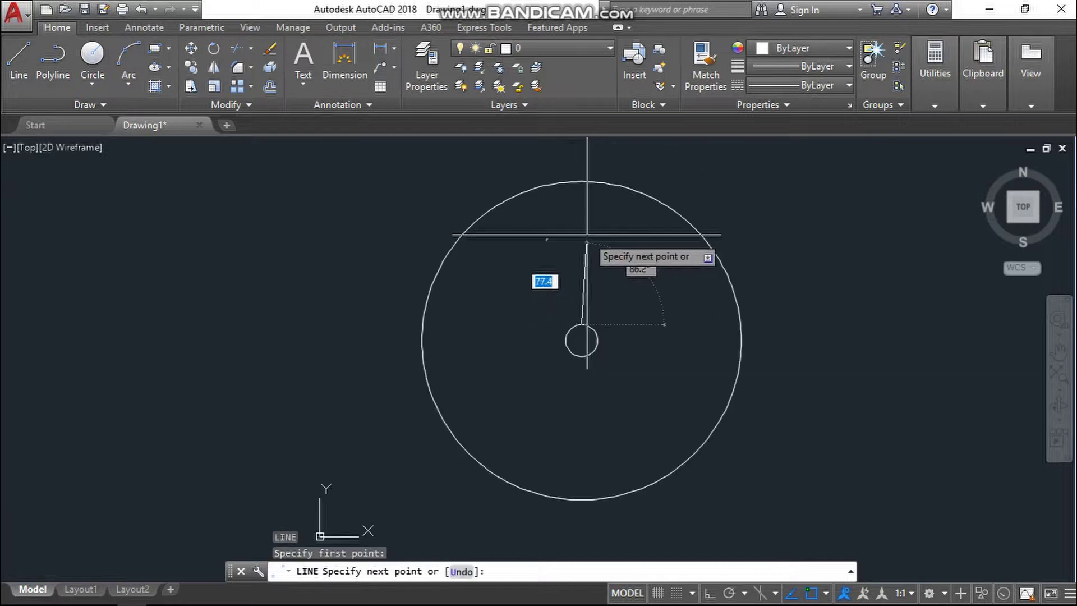
{"action": "left_click", "coordinate": [581, 180]}
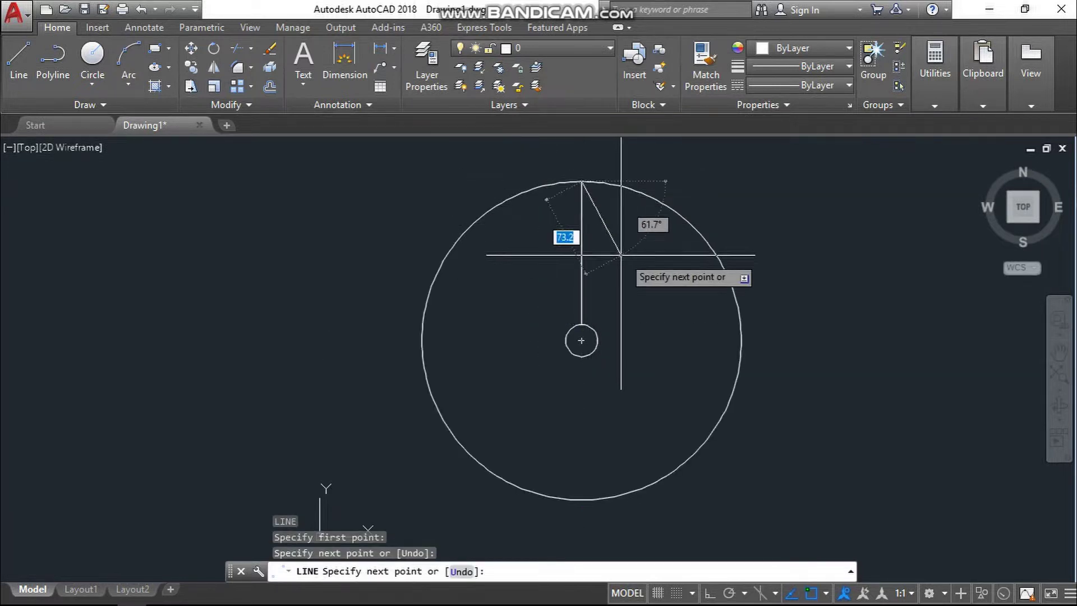
{"action": "key", "text": "Escape"}
{"action": "key", "text": "Escape"}
{"action": "key", "text": "Escape"}
Create a polar array of the vertical line around the common centre of the two circles.
{"action": "scroll", "coordinate": [623, 258], "scroll_direction": "down", "scroll_amount": 2}
{"action": "scroll", "coordinate": [623, 261], "scroll_direction": "down", "scroll_amount": 2}
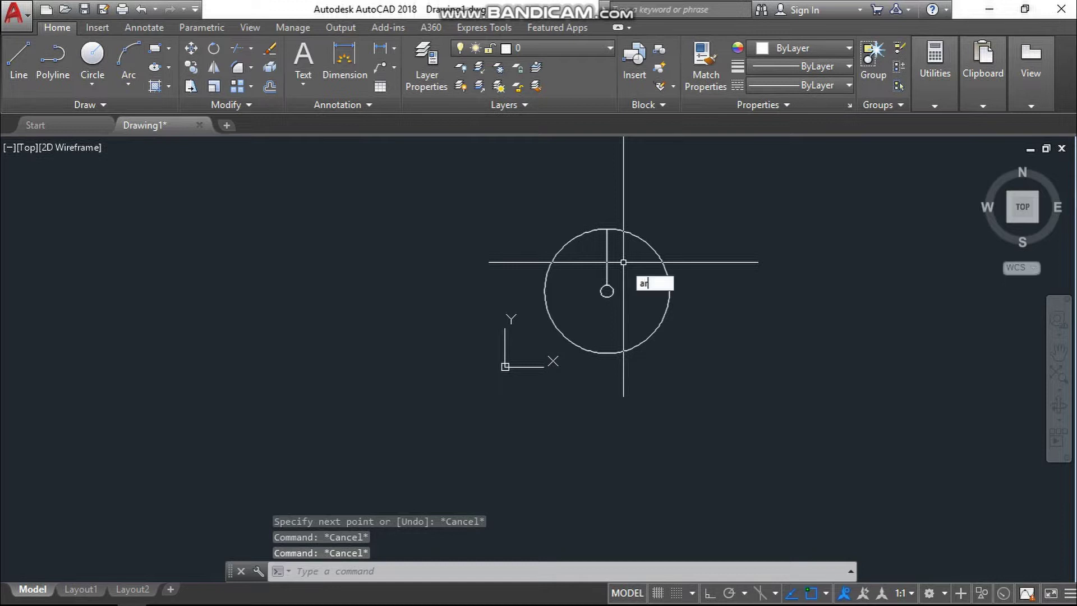
{"action": "key", "text": "Return"}
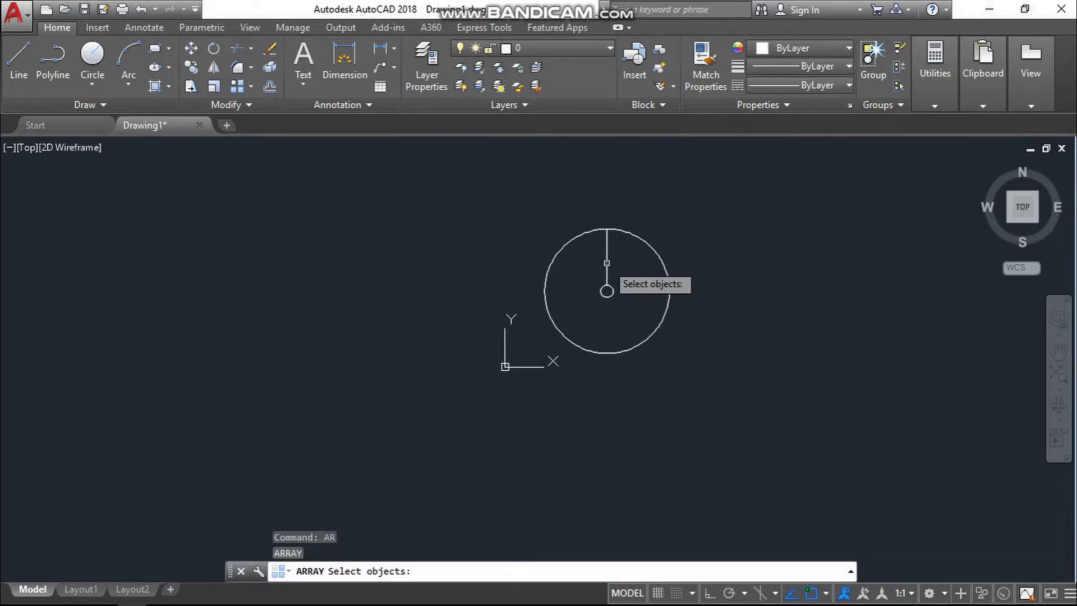
{"action": "left_click", "coordinate": [603, 285]}
{"action": "key", "text": "Return"}
{"action": "scroll", "coordinate": [612, 297], "scroll_direction": "up", "scroll_amount": 5}
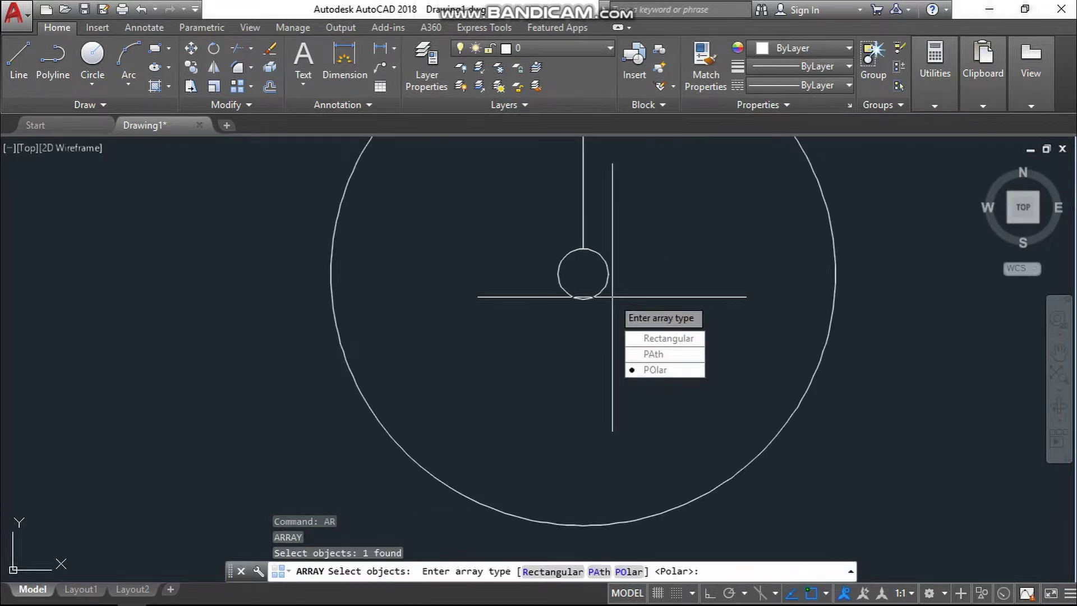
{"action": "type", "text": "po"}
{"action": "key", "text": "Return"}
{"action": "left_click", "coordinate": [584, 274]}
Set the polar array to 15 items with a fill angle of 270 degrees and finish the array.
{"action": "scroll", "coordinate": [584, 273], "scroll_direction": "down", "scroll_amount": 6}
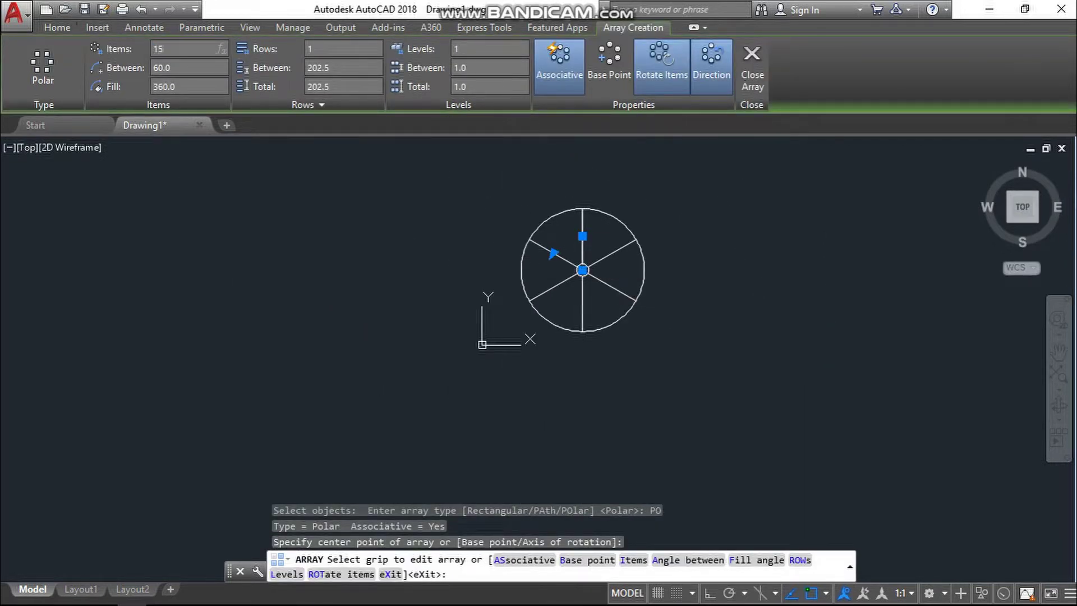
{"action": "key", "text": "Return"}
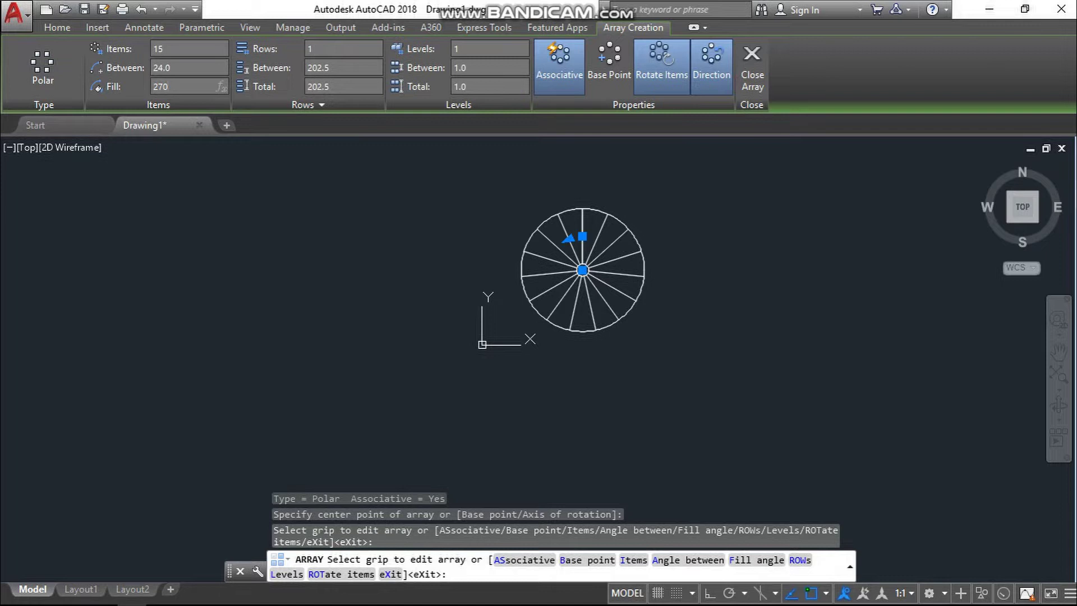
{"action": "key", "text": "Return"}
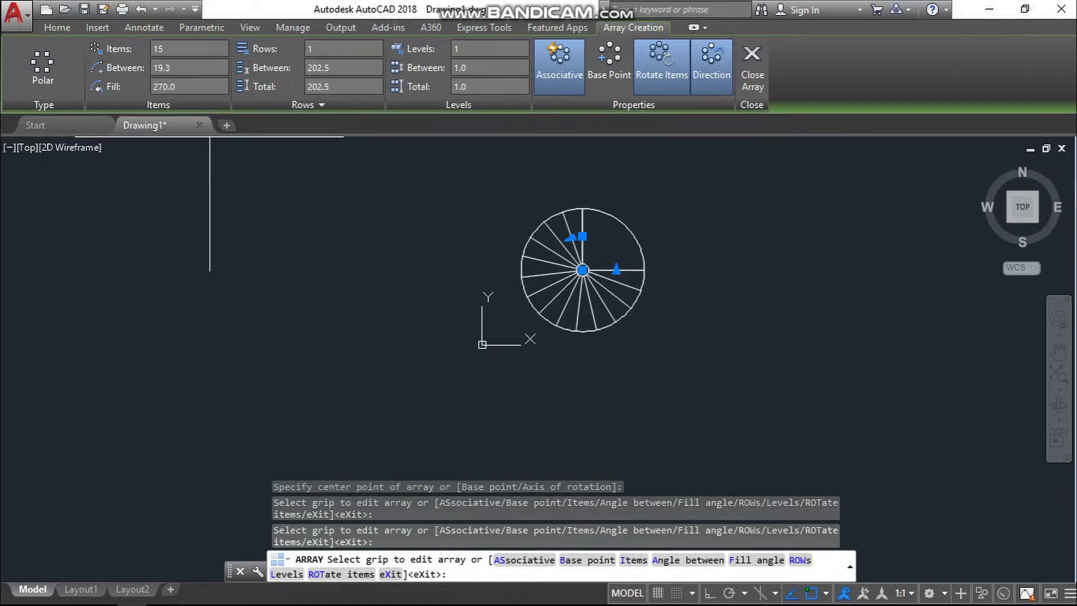
{"action": "key", "text": "Return"}
{"action": "scroll", "coordinate": [597, 262], "scroll_direction": "up", "scroll_amount": 2}
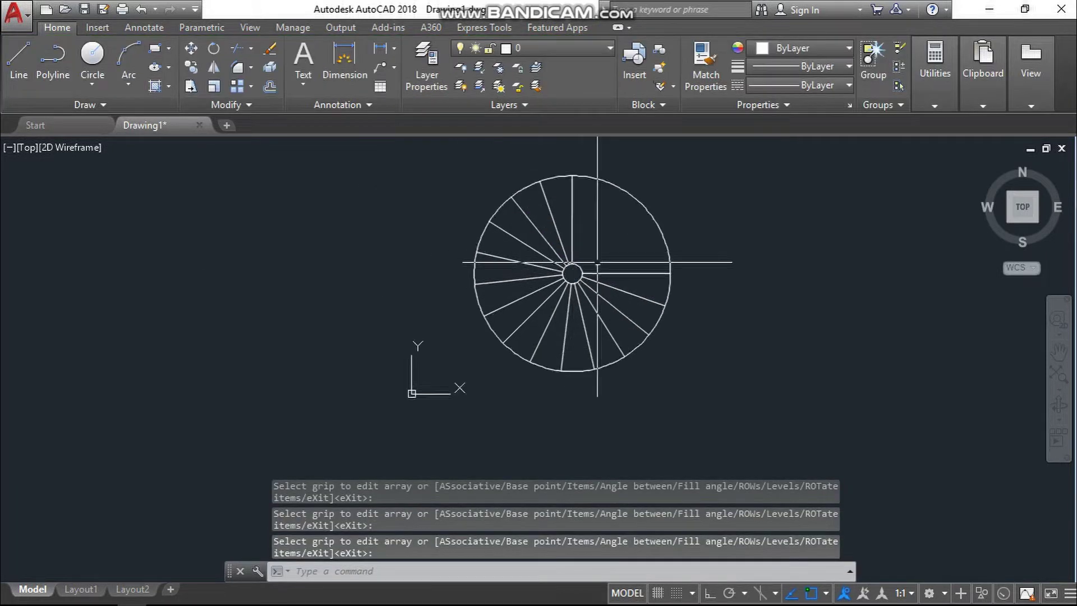
{"action": "scroll", "coordinate": [597, 262], "scroll_direction": "up", "scroll_amount": 4}
{"action": "scroll", "coordinate": [589, 264], "scroll_direction": "down", "scroll_amount": 5}
{"action": "scroll", "coordinate": [585, 280], "scroll_direction": "up", "scroll_amount": 1}
{"action": "key", "text": "Escape"}
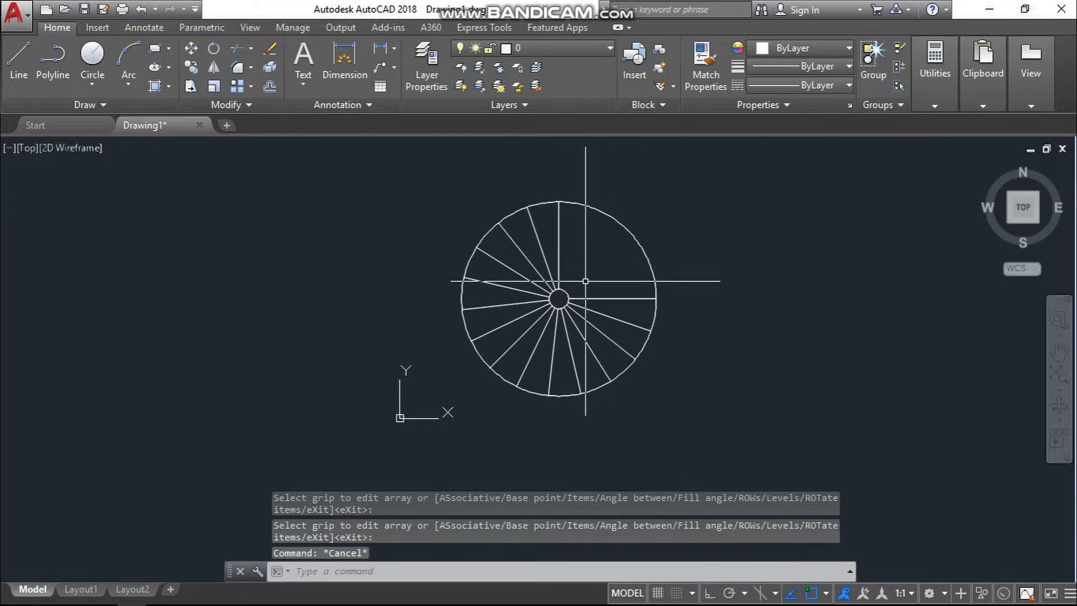
{"action": "key", "text": "Return"}
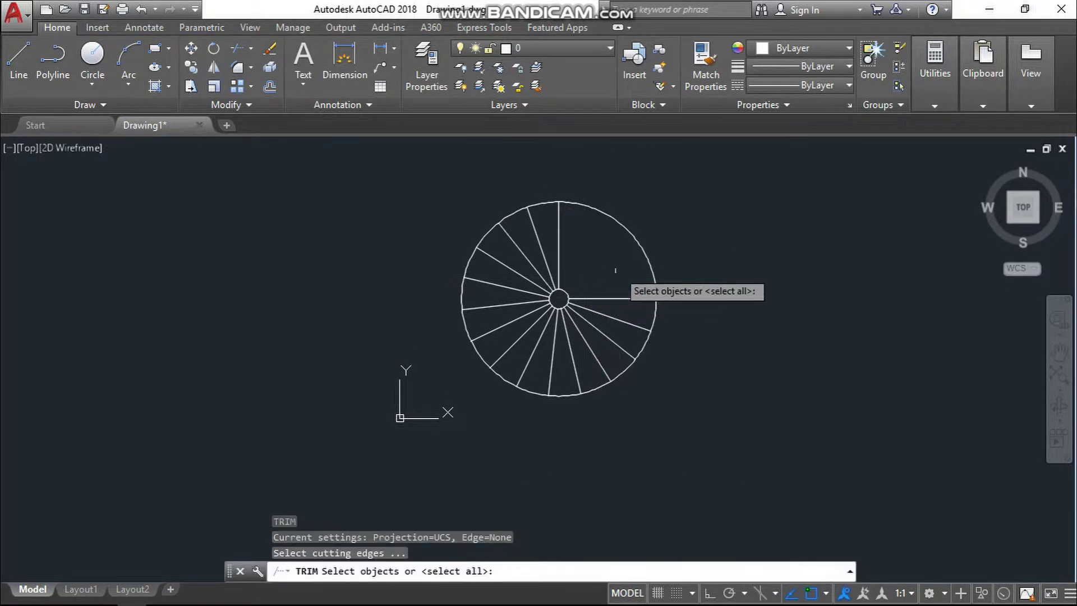
{"action": "left_click", "coordinate": [644, 250]}
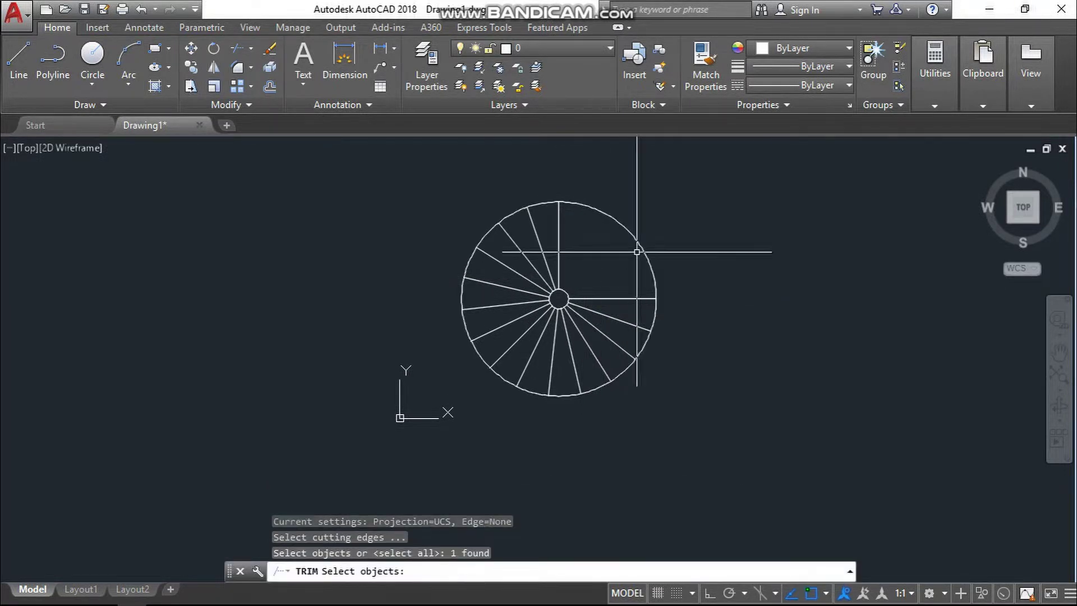
{"action": "key", "text": "Escape"}
{"action": "key", "text": "Escape"}
Using all objects as cutting edges, trim the outer and inner circle arcs in the empty upper-right quarter.
{"action": "key", "text": "Return"}
{"action": "key", "text": "Return"}
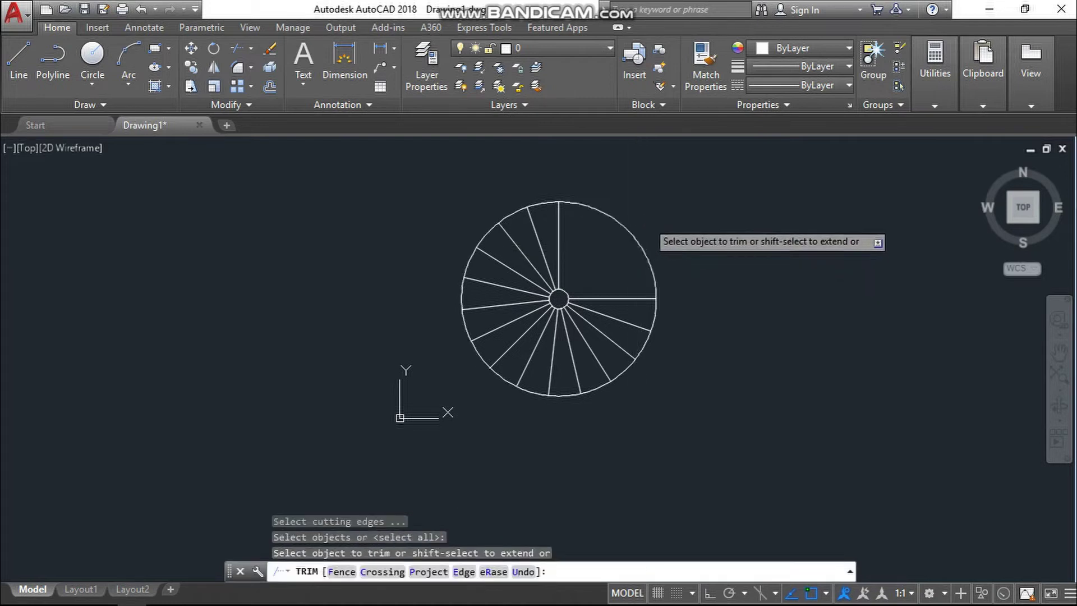
{"action": "left_click", "coordinate": [648, 219]}
{"action": "left_click", "coordinate": [628, 250]}
{"action": "scroll", "coordinate": [576, 295], "scroll_direction": "up", "scroll_amount": 1}
{"action": "scroll", "coordinate": [575, 296], "scroll_direction": "up", "scroll_amount": 4}
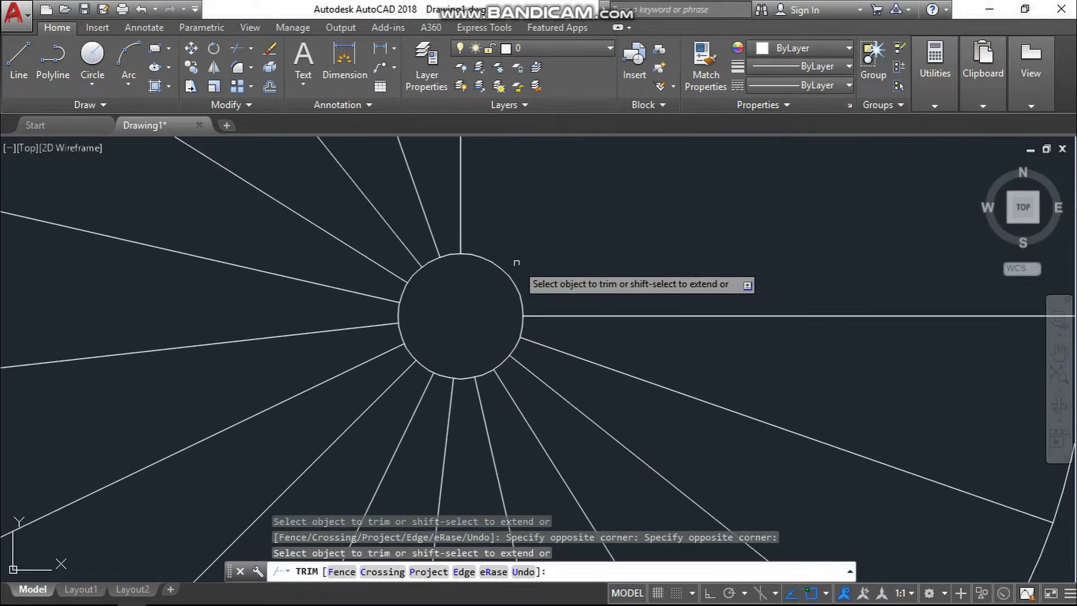
{"action": "left_click", "coordinate": [491, 289]}
Trim the inner and outer arcs between the second and third spokes to isolate the first tread beside the vertical line.
{"action": "scroll", "coordinate": [476, 277], "scroll_direction": "down", "scroll_amount": 3}
{"action": "scroll", "coordinate": [492, 271], "scroll_direction": "up", "scroll_amount": 4}
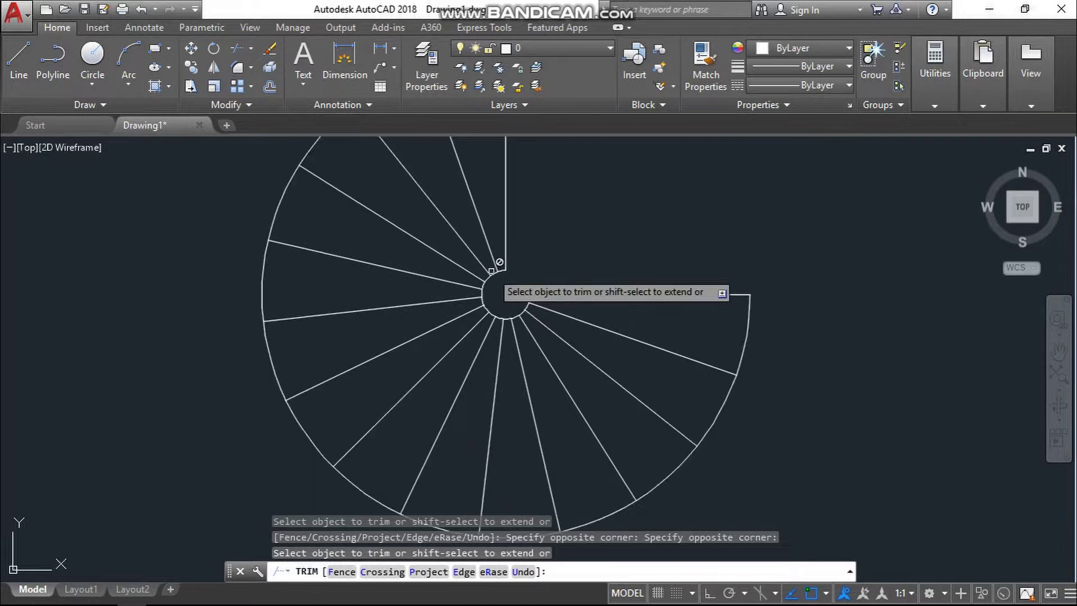
{"action": "left_click", "coordinate": [494, 274]}
{"action": "scroll", "coordinate": [494, 274], "scroll_direction": "down", "scroll_amount": 10}
{"action": "scroll", "coordinate": [461, 264], "scroll_direction": "up", "scroll_amount": 2}
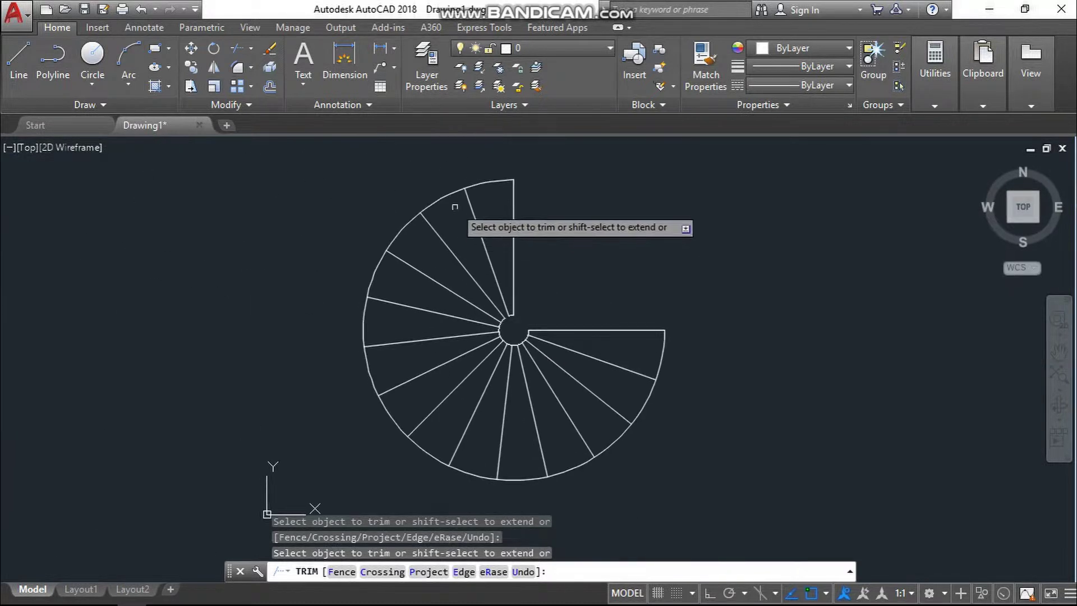
{"action": "left_click", "coordinate": [446, 199]}
{"action": "key", "text": "Escape"}
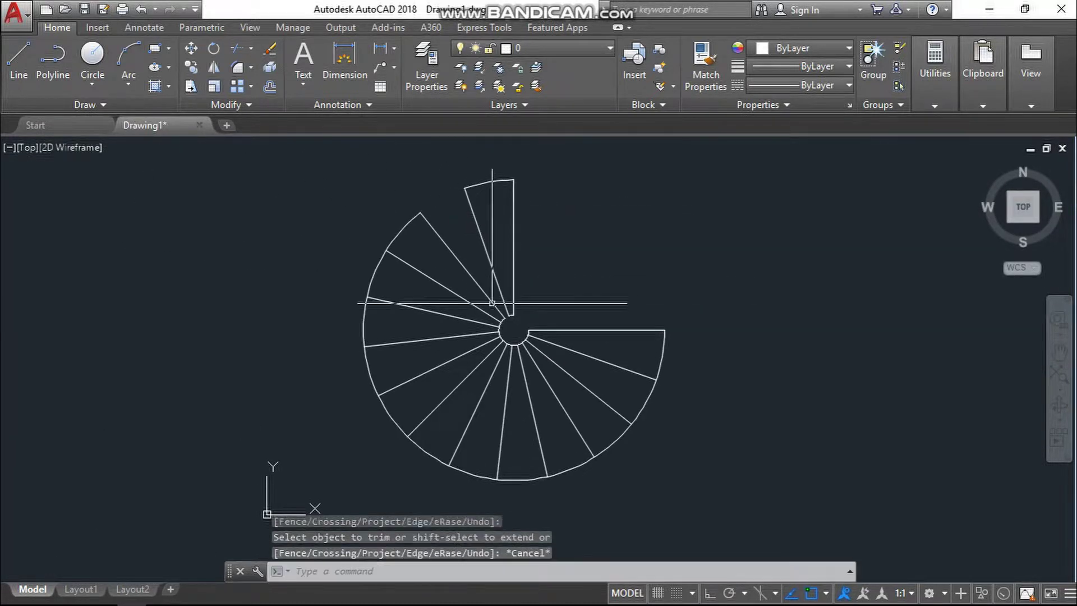
{"action": "key", "text": "Escape"}
{"action": "left_click", "coordinate": [508, 278]}
{"action": "left_click", "coordinate": [494, 277]}
{"action": "scroll", "coordinate": [555, 275], "scroll_direction": "down", "scroll_amount": 4}
{"action": "key", "text": "Escape"}
{"action": "key", "text": "Escape"}
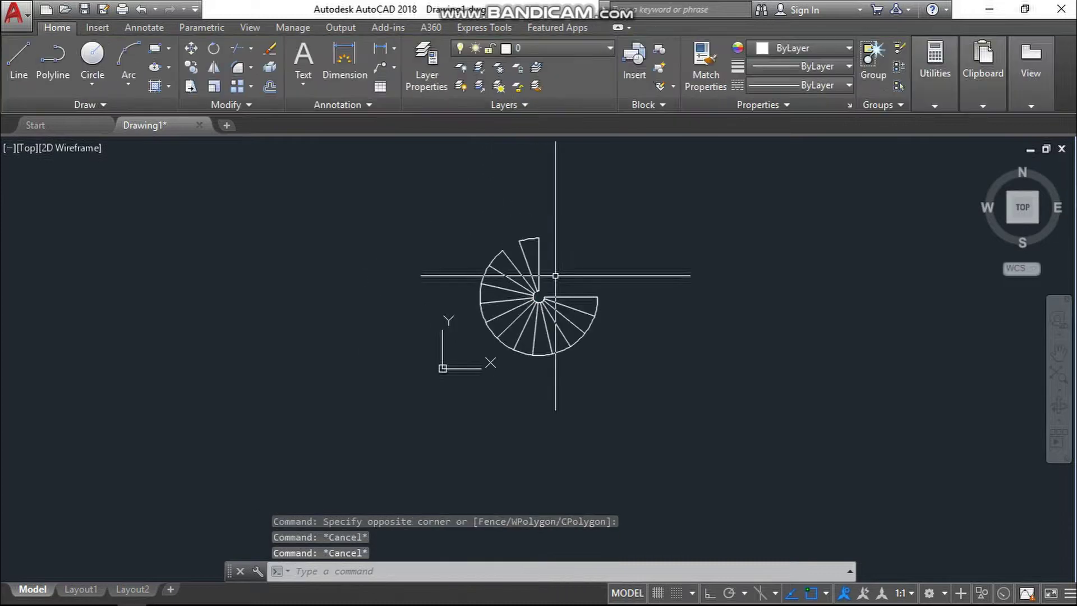
Explode the polar array of spokes into individual lines.
{"action": "key", "text": "Return"}
{"action": "scroll", "coordinate": [552, 263], "scroll_direction": "up", "scroll_amount": 4}
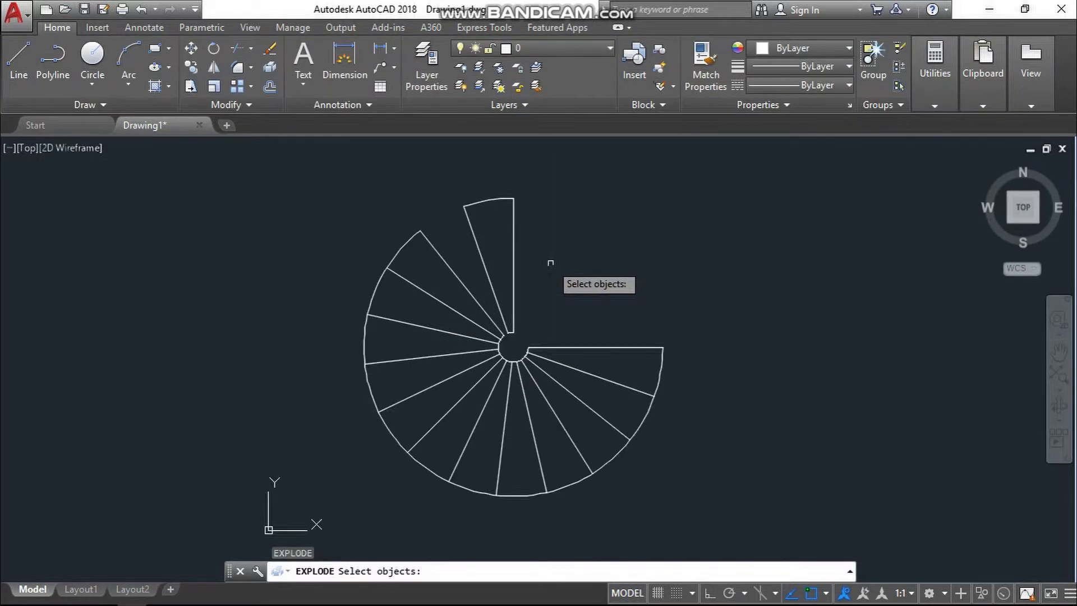
{"action": "left_click", "coordinate": [530, 247]}
{"action": "left_click", "coordinate": [511, 298]}
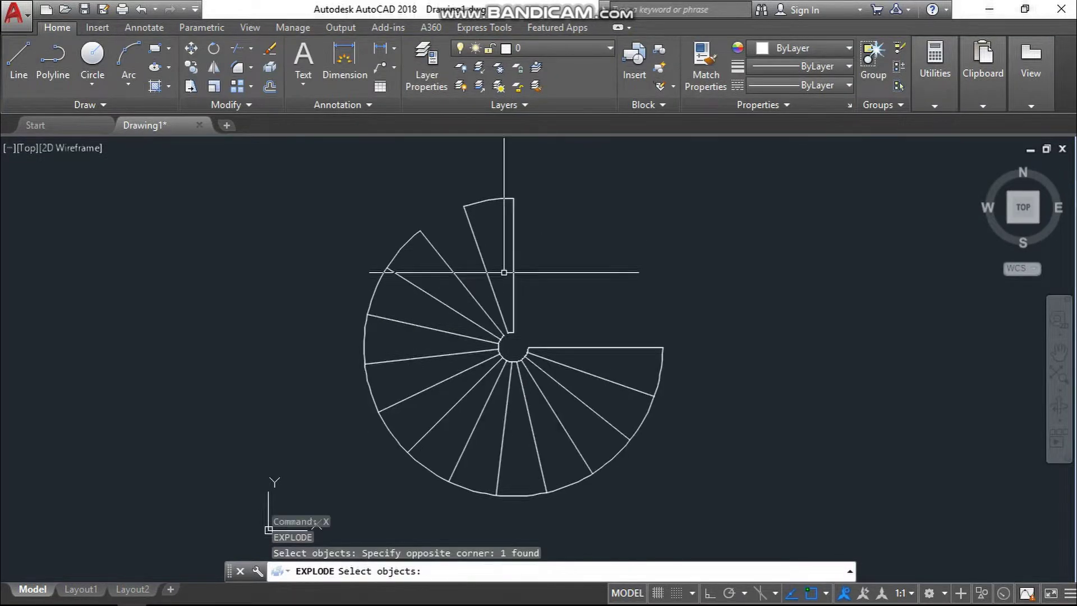
{"action": "key", "text": "Return"}
{"action": "left_click", "coordinate": [554, 188]}
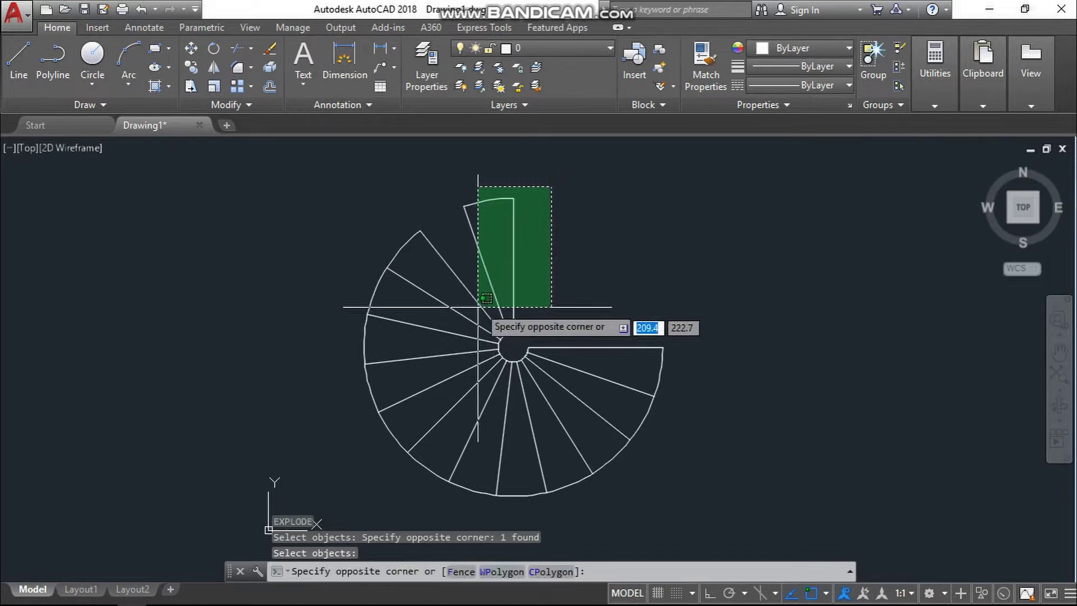
{"action": "left_click", "coordinate": [476, 308]}
{"action": "key", "text": "Escape"}
{"action": "key", "text": "Escape"}
{"action": "key", "text": "Escape"}
{"action": "scroll", "coordinate": [486, 211], "scroll_direction": "up", "scroll_amount": 2}
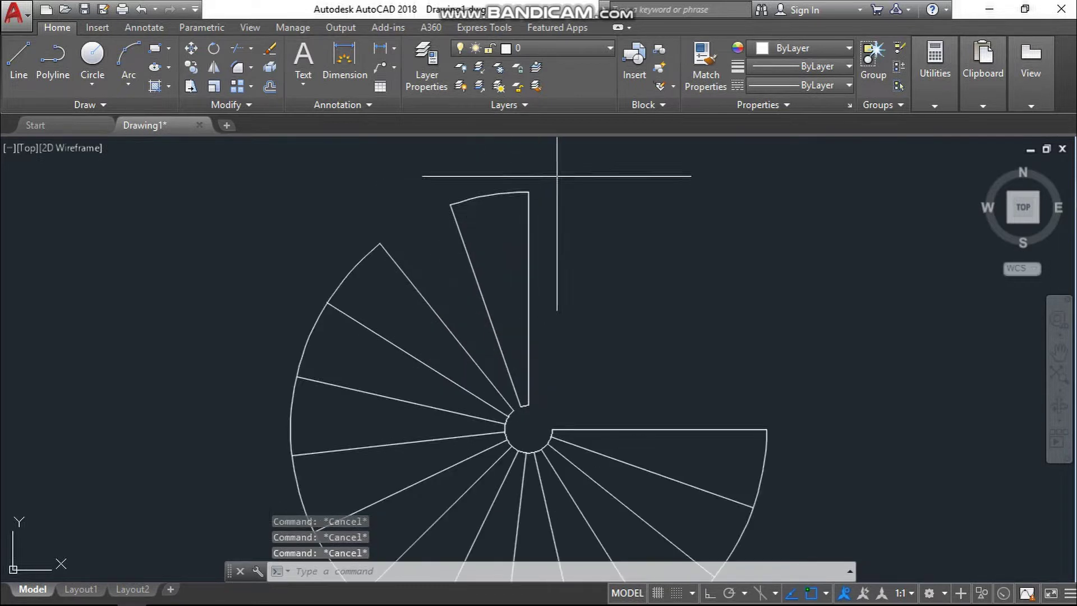
{"action": "left_click", "coordinate": [557, 176]}
{"action": "left_click", "coordinate": [441, 237]}
{"action": "scroll", "coordinate": [536, 400], "scroll_direction": "up", "scroll_amount": 2}
{"action": "scroll", "coordinate": [540, 404], "scroll_direction": "up", "scroll_amount": 3}
{"action": "left_click", "coordinate": [487, 456]}
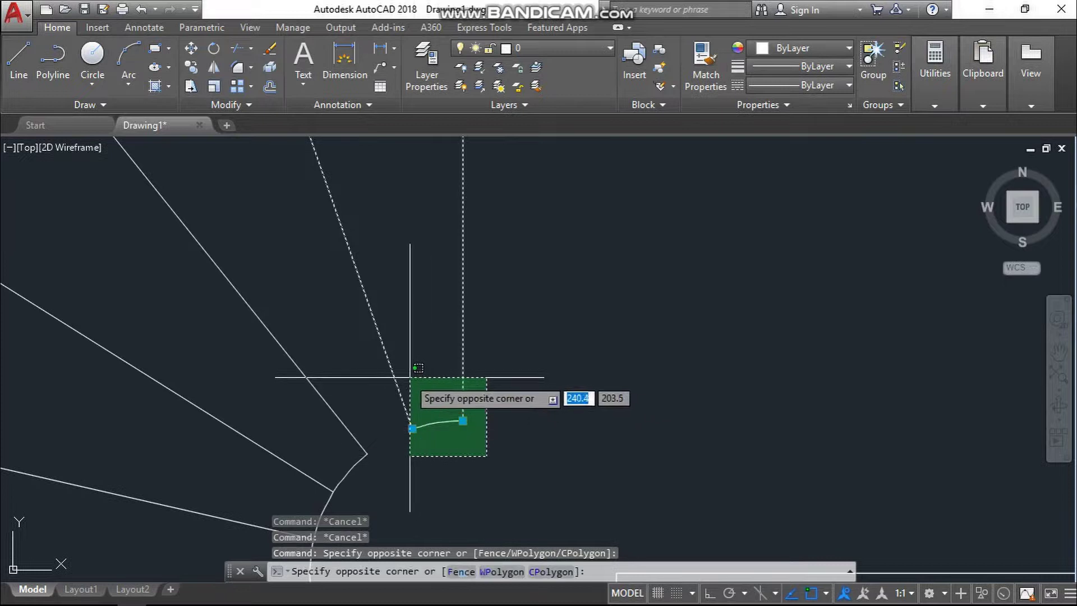
{"action": "left_click", "coordinate": [412, 378]}
{"action": "scroll", "coordinate": [510, 404], "scroll_direction": "down", "scroll_amount": 3}
{"action": "middle_click_drag", "start_coordinate": [559, 344], "coordinate": [560, 344]}
{"action": "scroll", "coordinate": [559, 345], "scroll_direction": "down", "scroll_amount": 4}
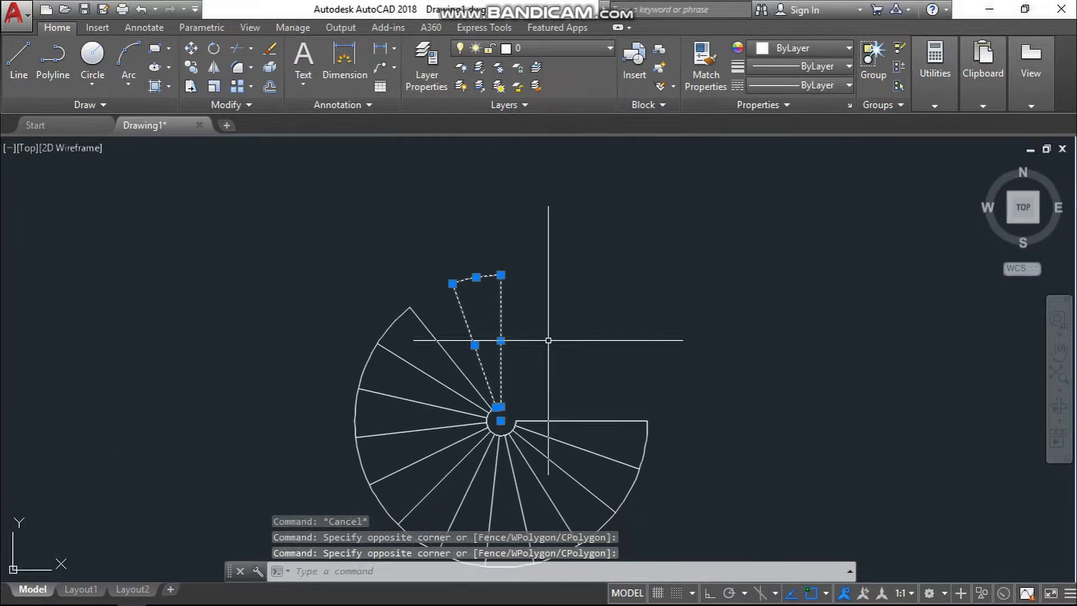
{"action": "key", "text": "Escape"}
Move the isolated tread's two lines and two arcs to the empty space above and to the right of the stair plan.
{"action": "type", "text": "m"}
{"action": "key", "text": "Return"}
{"action": "left_click", "coordinate": [537, 237]}
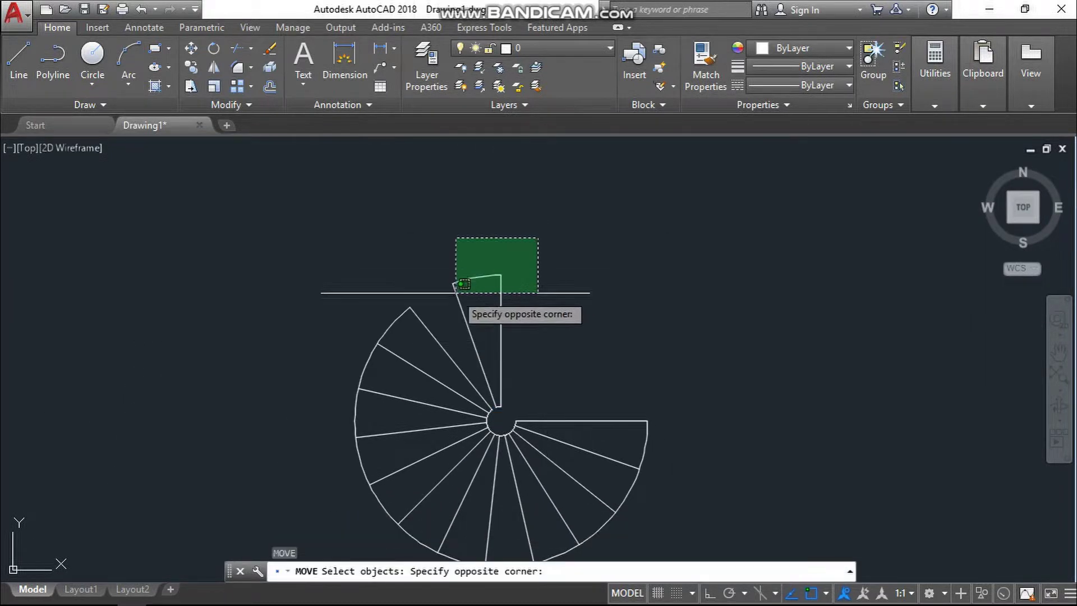
{"action": "left_click", "coordinate": [455, 293]}
{"action": "scroll", "coordinate": [505, 411], "scroll_direction": "up", "scroll_amount": 3}
{"action": "left_click", "coordinate": [502, 421]}
{"action": "left_click", "coordinate": [476, 371]}
{"action": "scroll", "coordinate": [489, 362], "scroll_direction": "down", "scroll_amount": 5}
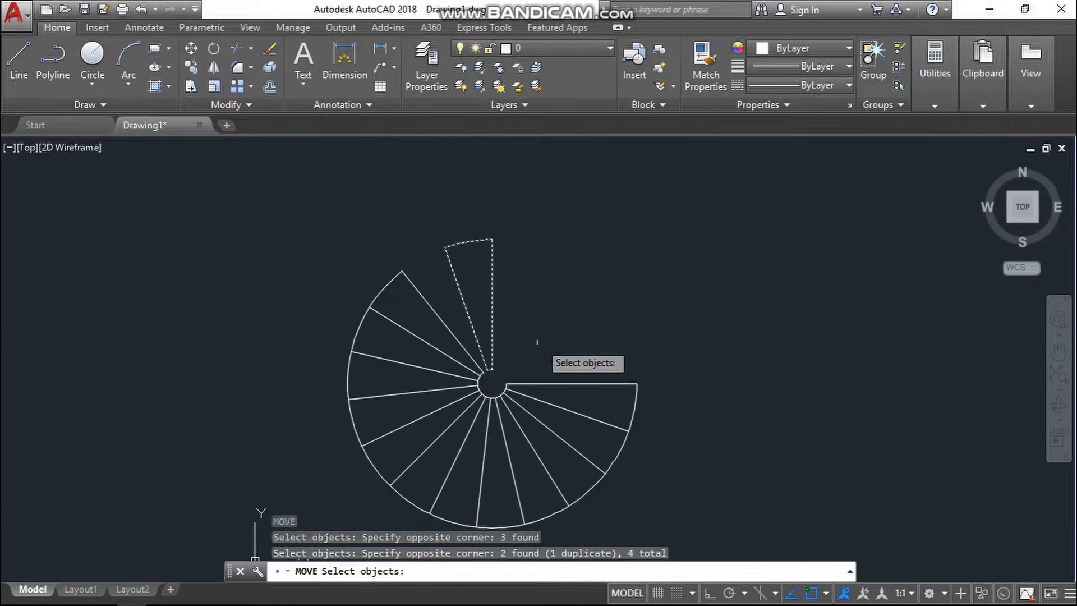
{"action": "key", "text": "Return"}
{"action": "left_click", "coordinate": [542, 328]}
{"action": "scroll", "coordinate": [626, 294], "scroll_direction": "down", "scroll_amount": 2}
{"action": "scroll", "coordinate": [625, 285], "scroll_direction": "down", "scroll_amount": 2}
{"action": "middle_click_drag", "start_coordinate": [624, 285], "coordinate": [505, 349]}
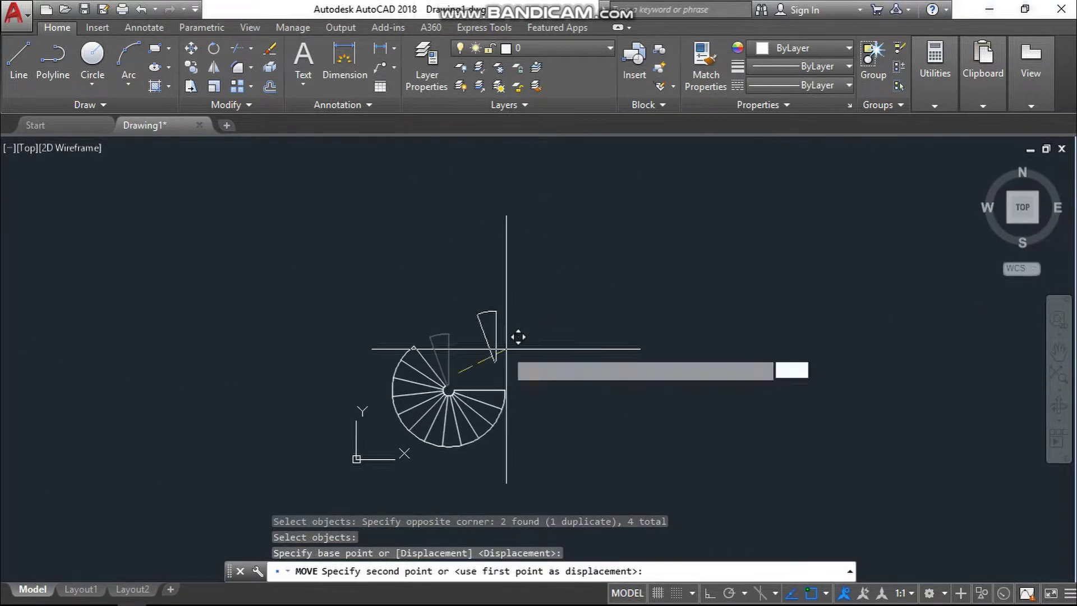
{"action": "scroll", "coordinate": [546, 313], "scroll_direction": "up", "scroll_amount": 4}
{"action": "left_click", "coordinate": [684, 293]}
{"action": "key", "text": "Escape"}
{"action": "key", "text": "Escape"}
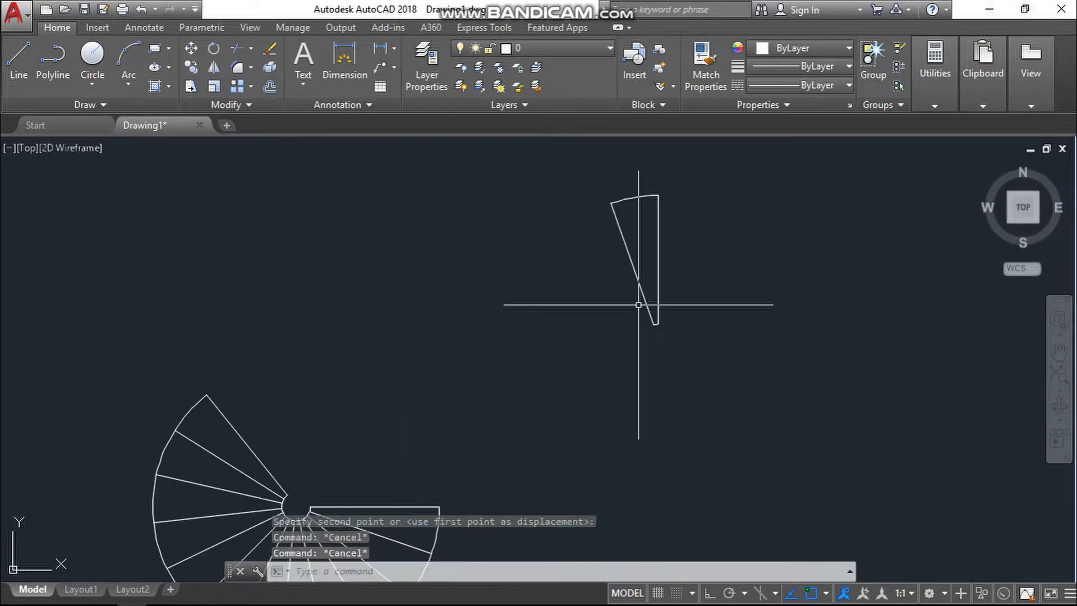
Create a closed boundary polyline from the area enclosed by the isolated tread's lines and arcs.
{"action": "type", "text": "BO"}
{"action": "key", "text": "Return"}
{"action": "left_click", "coordinate": [449, 145]}
{"action": "scroll", "coordinate": [656, 261], "scroll_direction": "up", "scroll_amount": 2}
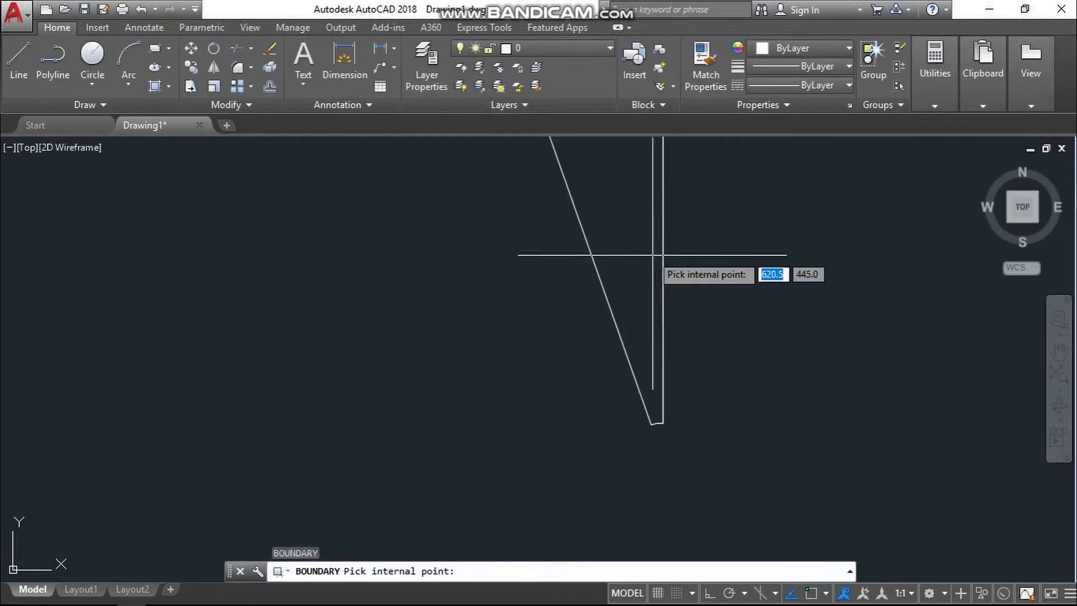
{"action": "left_click", "coordinate": [642, 247]}
{"action": "key", "text": "Return"}
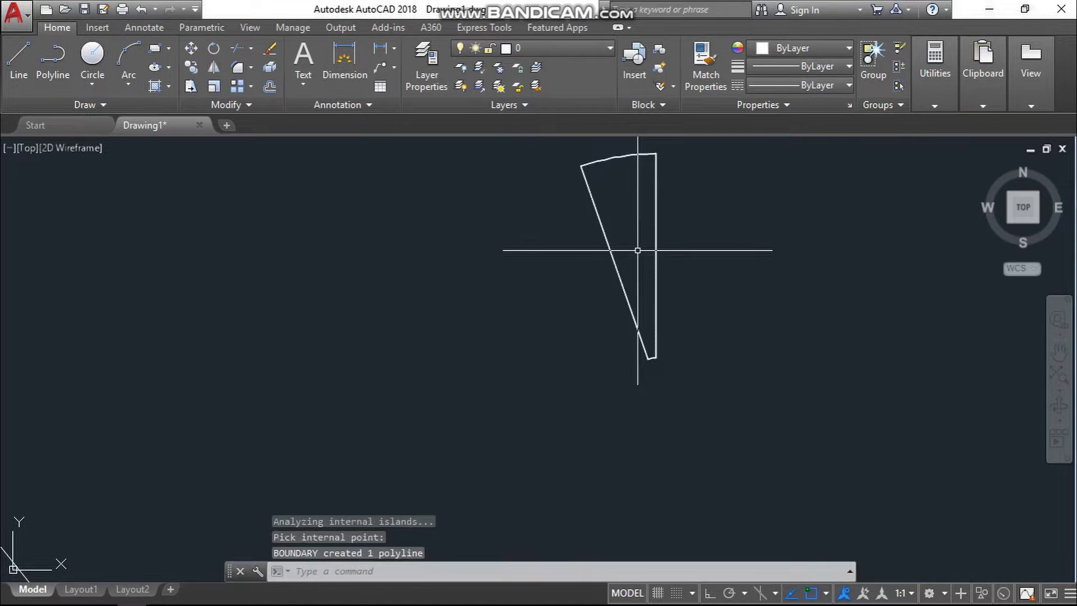
Move the tread's boundary polyline off the original outline into the empty space to its right.
{"action": "scroll", "coordinate": [636, 267], "scroll_direction": "down", "scroll_amount": 4}
{"action": "middle_click_drag", "start_coordinate": [636, 268], "coordinate": [630, 304]}
{"action": "left_click", "coordinate": [617, 283]}
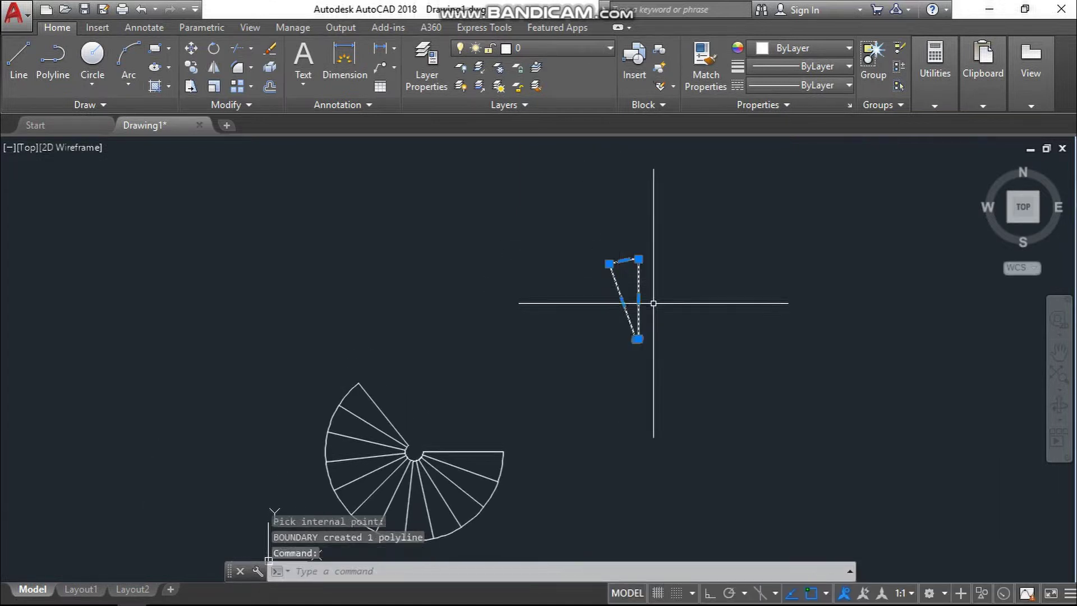
{"action": "type", "text": "m"}
{"action": "key", "text": "Return"}
{"action": "left_click", "coordinate": [669, 332]}
{"action": "left_click", "coordinate": [765, 299]}
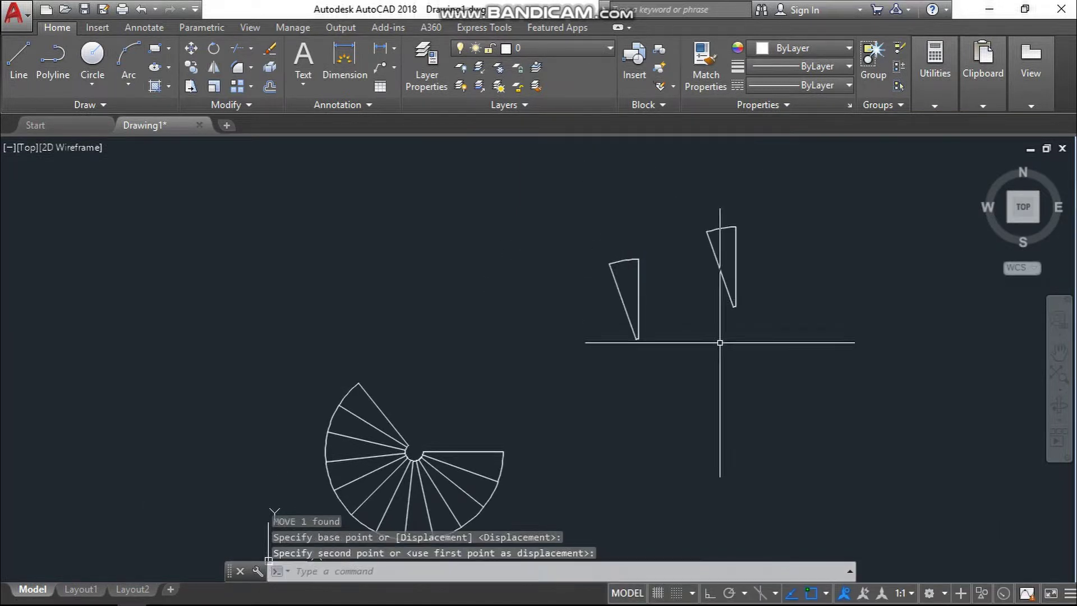
{"action": "middle_click_drag", "start_coordinate": [709, 366], "coordinate": [671, 374]}
{"action": "key", "text": "Escape"}
{"action": "key", "text": "Escape"}
Erase the original tread outline's two lines and two arcs, leaving only the boundary polyline.
{"action": "scroll", "coordinate": [620, 271], "scroll_direction": "down", "scroll_amount": 2}
{"action": "left_click", "coordinate": [621, 249]}
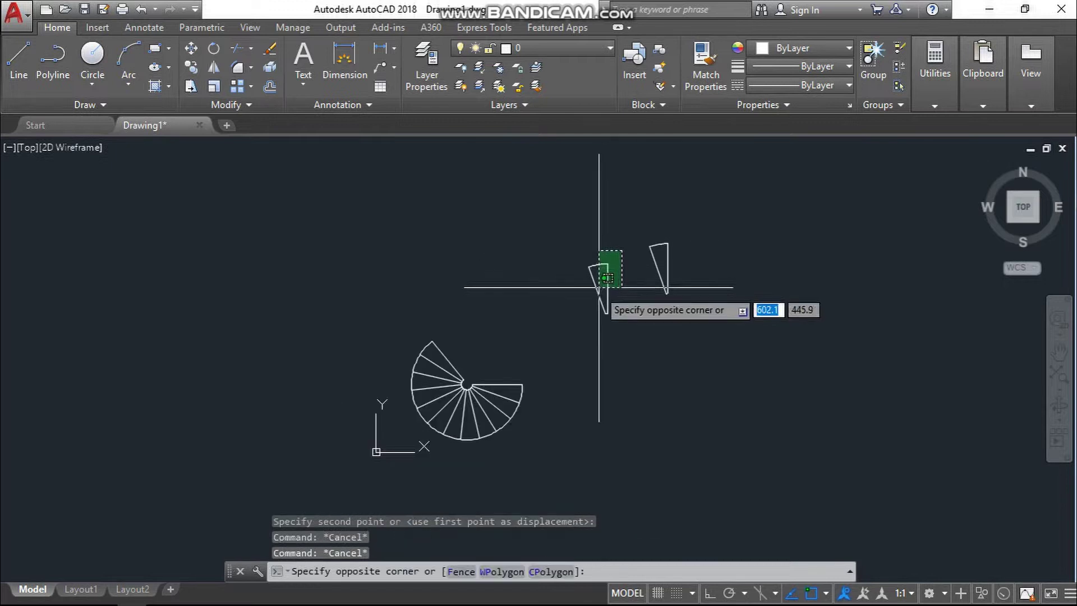
{"action": "left_click", "coordinate": [583, 320]}
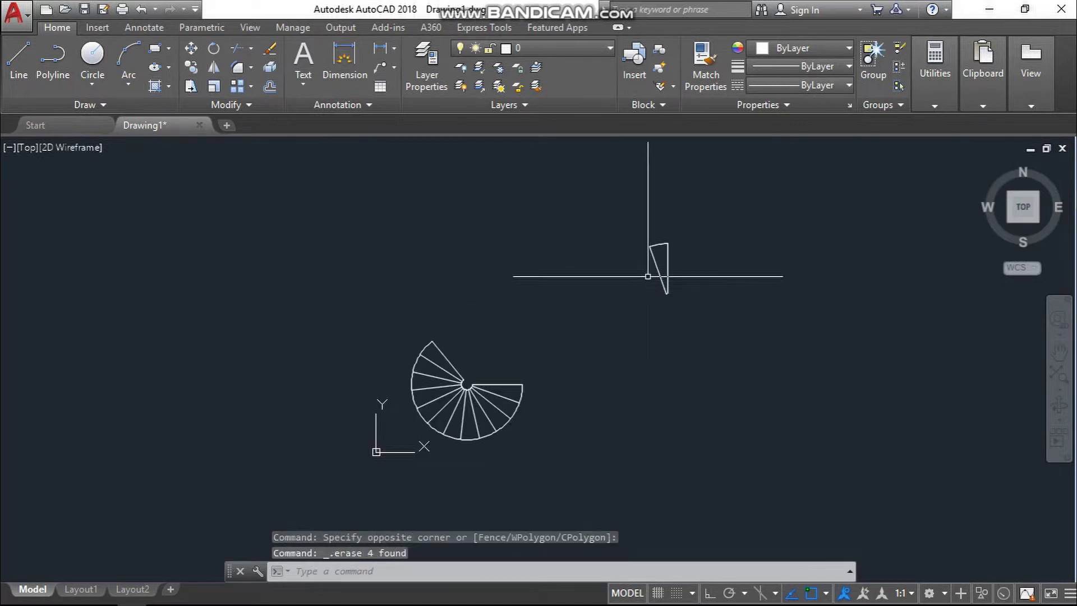
Draw a guide line along the tread's middle, from the midpoint of its inner arc to the midpoint of its outer arc.
{"action": "scroll", "coordinate": [657, 267], "scroll_direction": "up", "scroll_amount": 6}
{"action": "middle_click_drag", "start_coordinate": [656, 267], "coordinate": [611, 304]}
{"action": "type", "text": "l"}
{"action": "key", "text": "Return"}
{"action": "type", "text": "l"}
{"action": "key", "text": "Return"}
{"action": "scroll", "coordinate": [662, 326], "scroll_direction": "up", "scroll_amount": 2}
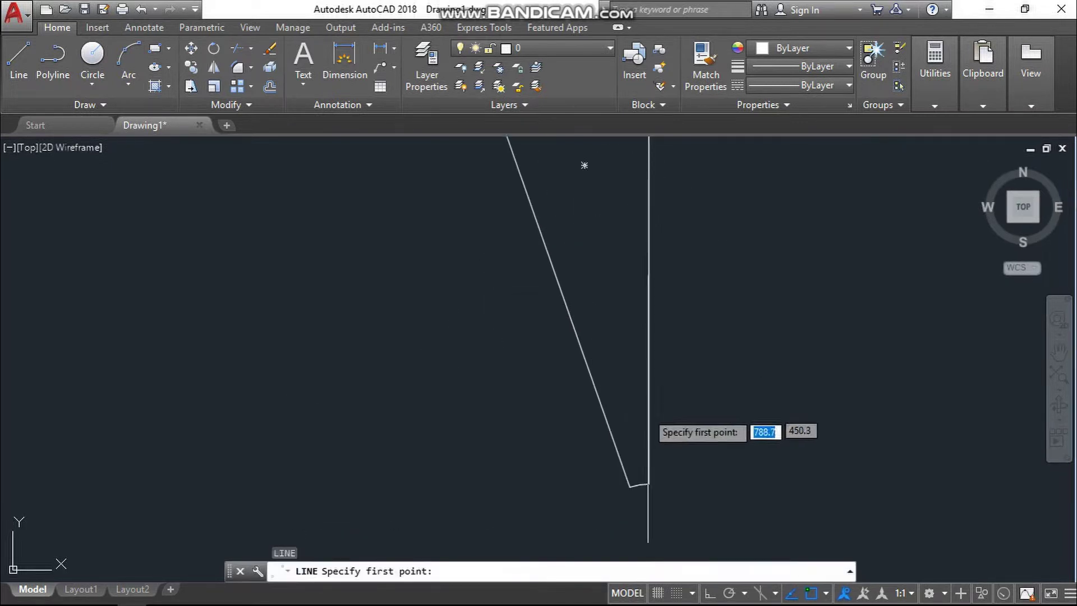
{"action": "left_click", "coordinate": [632, 467]}
{"action": "scroll", "coordinate": [614, 382], "scroll_direction": "down", "scroll_amount": 1}
{"action": "middle_click_drag", "start_coordinate": [610, 351], "coordinate": [627, 458]}
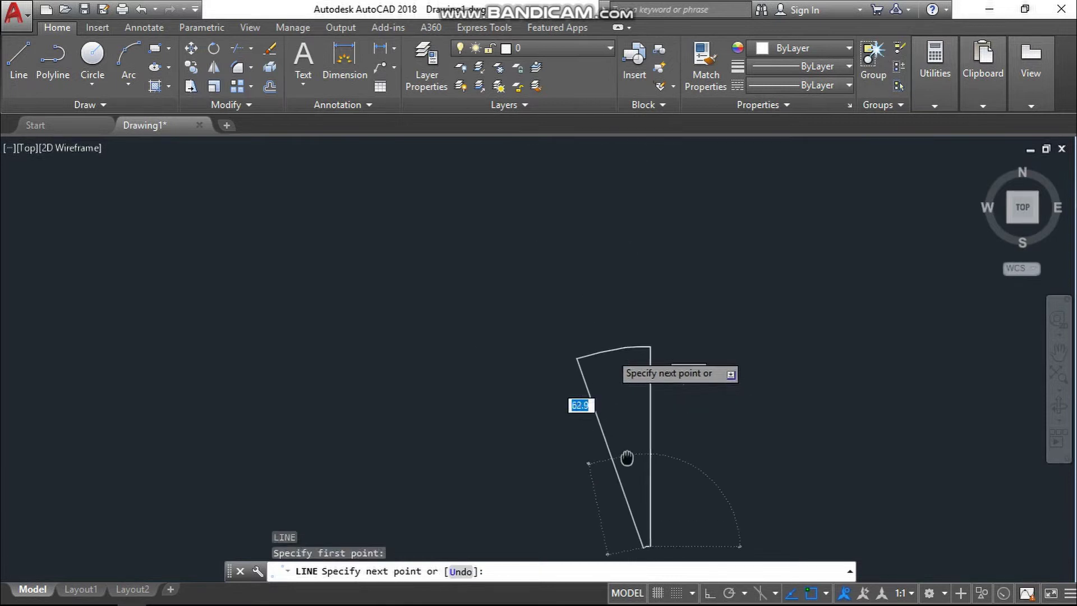
{"action": "scroll", "coordinate": [622, 397], "scroll_direction": "up", "scroll_amount": 2}
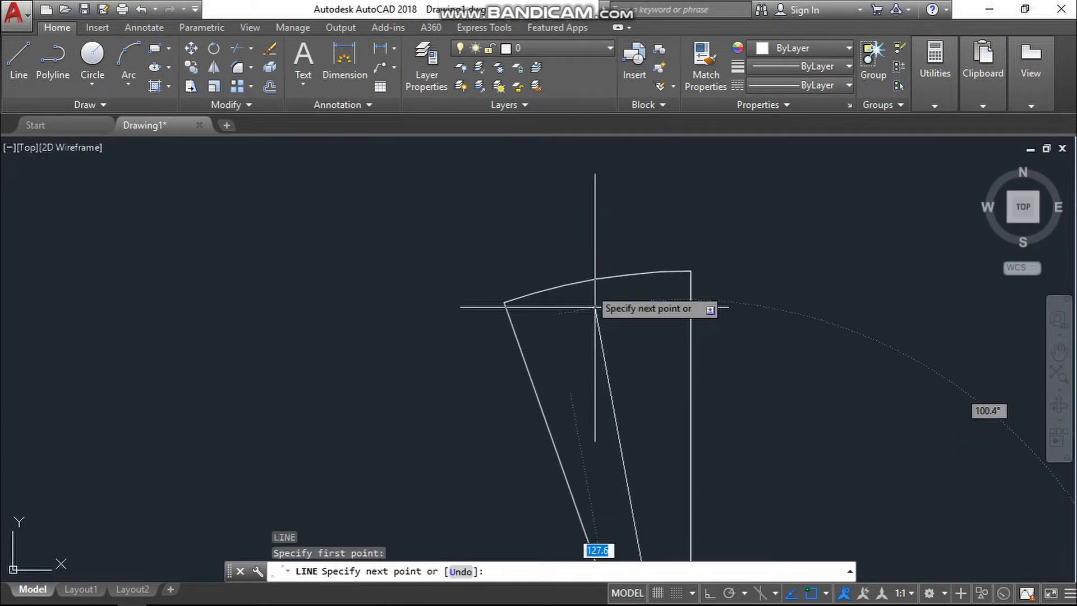
{"action": "left_click", "coordinate": [596, 279]}
{"action": "key", "text": "Escape"}
{"action": "key", "text": "Escape"}
Draw a circle of radius 1.2 centred on the guide line just inside the tread's outer arc.
{"action": "middle_click_drag", "start_coordinate": [597, 308], "coordinate": [551, 324]}
{"action": "type", "text": "c"}
{"action": "key", "text": "Return"}
{"action": "scroll", "coordinate": [551, 324], "scroll_direction": "up", "scroll_amount": 4}
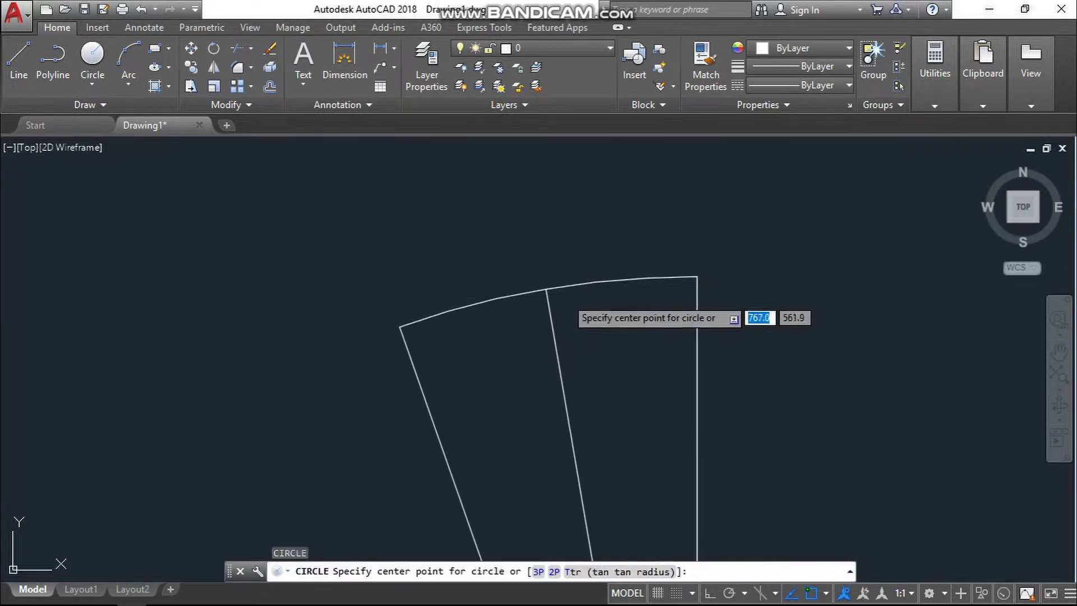
{"action": "left_click", "coordinate": [527, 334]}
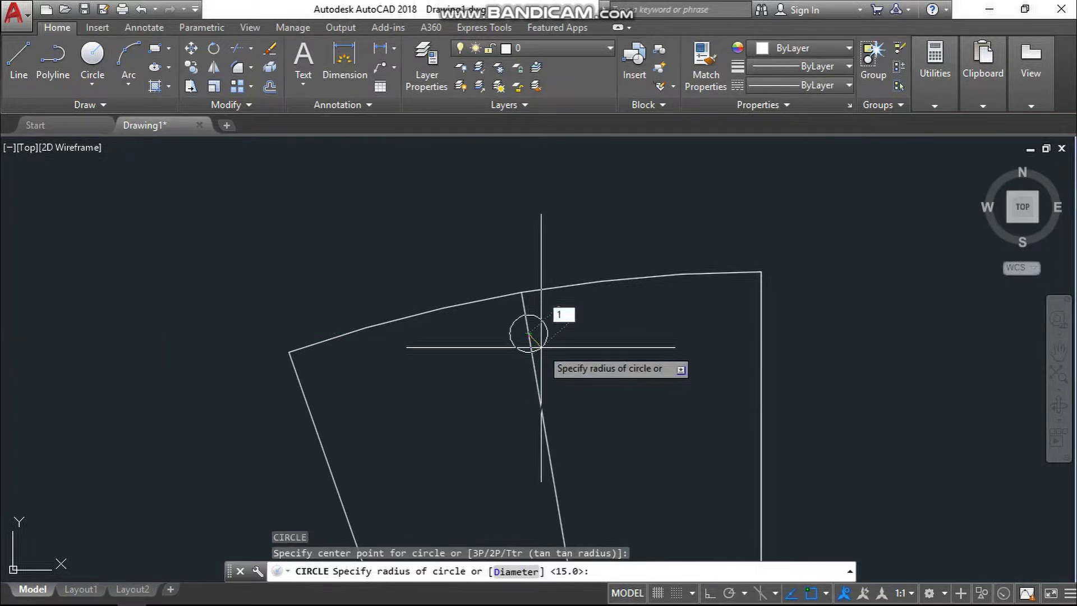
{"action": "type", "text": "1.2"}
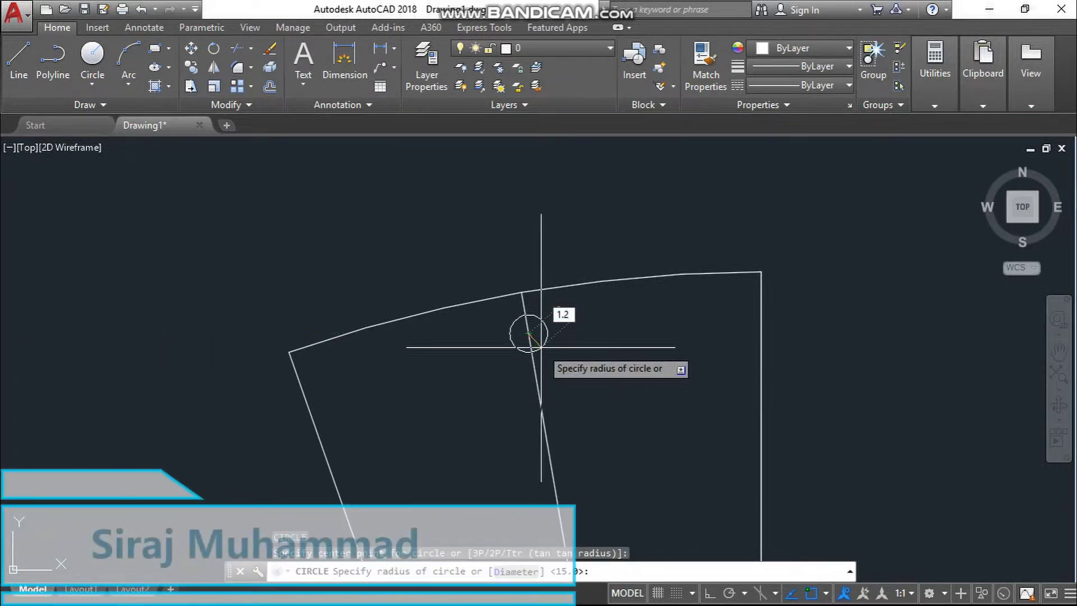
{"action": "key", "text": "Return"}
Delete the guide line running through the middle of the tread.
{"action": "scroll", "coordinate": [539, 378], "scroll_direction": "down", "scroll_amount": 2}
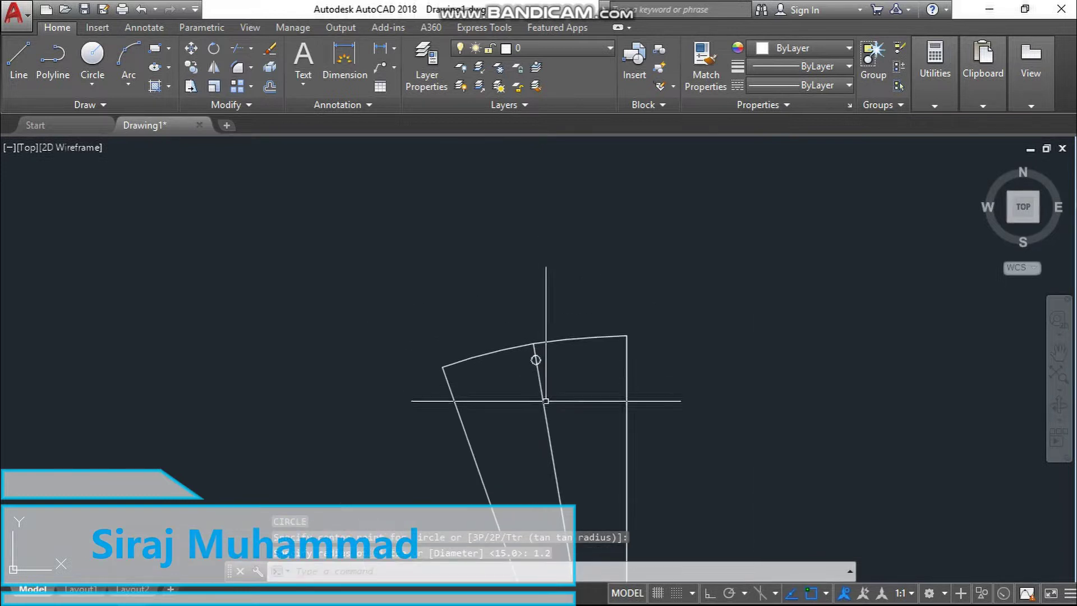
{"action": "middle_click_drag", "start_coordinate": [545, 397], "coordinate": [548, 230]}
{"action": "left_click", "coordinate": [562, 244]}
{"action": "left_click", "coordinate": [547, 262]}
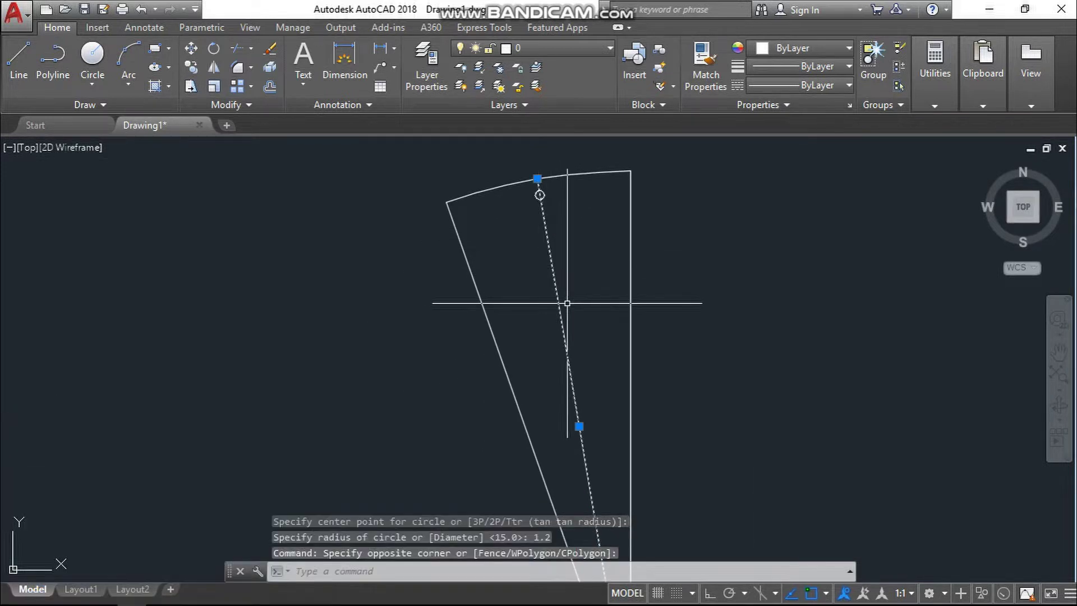
{"action": "key", "text": "Delete"}
{"action": "scroll", "coordinate": [567, 303], "scroll_direction": "down", "scroll_amount": 3}
{"action": "scroll", "coordinate": [589, 277], "scroll_direction": "up", "scroll_amount": 6}
{"action": "key", "text": "Escape"}
{"action": "key", "text": "Escape"}
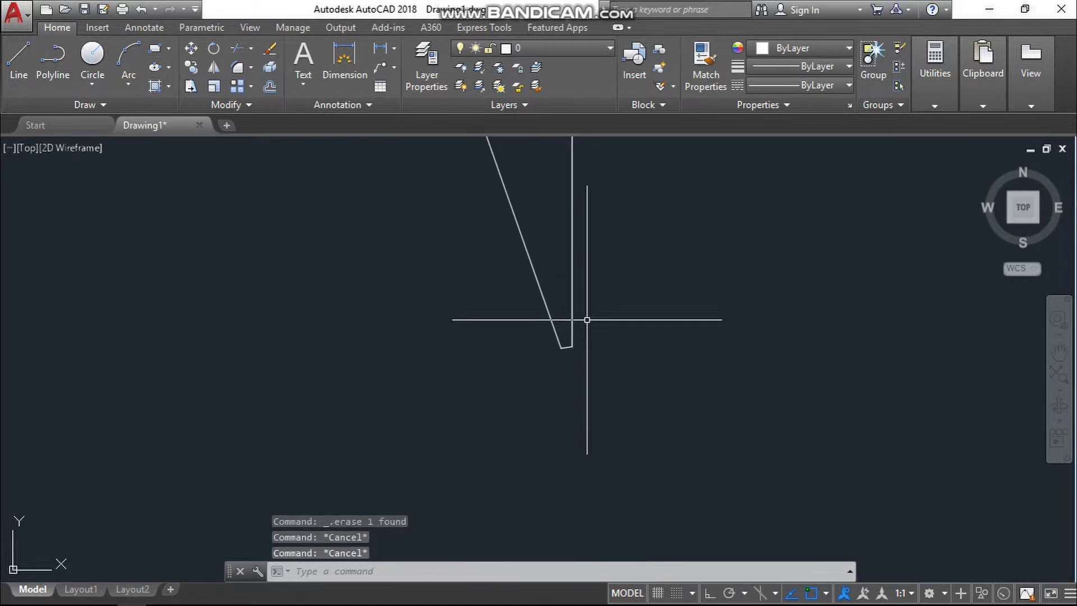
Draw a circle of radius 15 centred on the inner arc's centre, passing through the tread's inner arc.
{"action": "scroll", "coordinate": [587, 320], "scroll_direction": "down", "scroll_amount": 2}
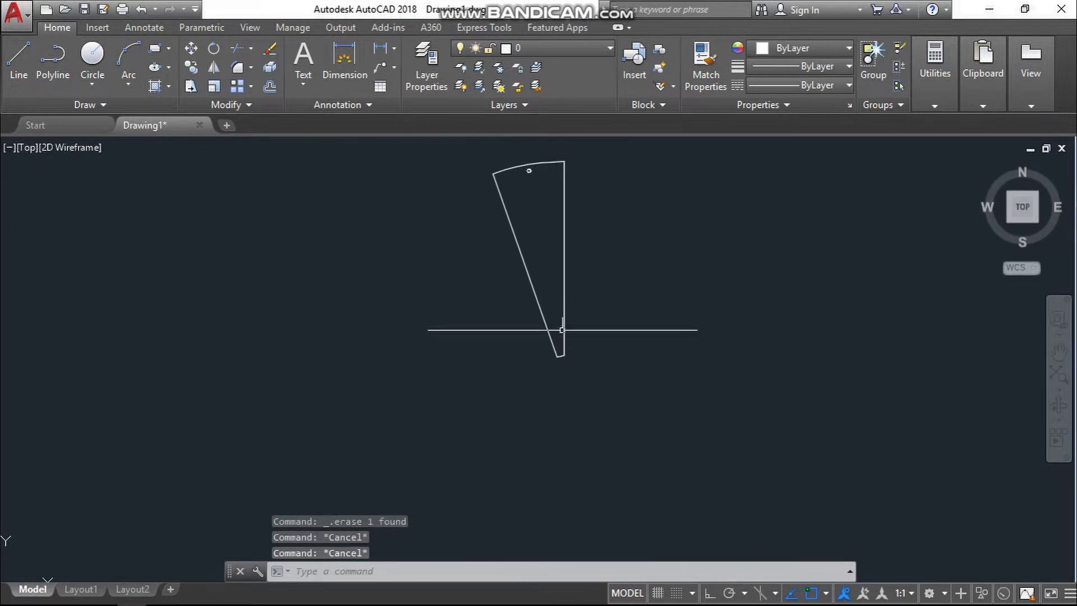
{"action": "scroll", "coordinate": [557, 381], "scroll_direction": "up", "scroll_amount": 4}
{"action": "type", "text": "c"}
{"action": "key", "text": "Return"}
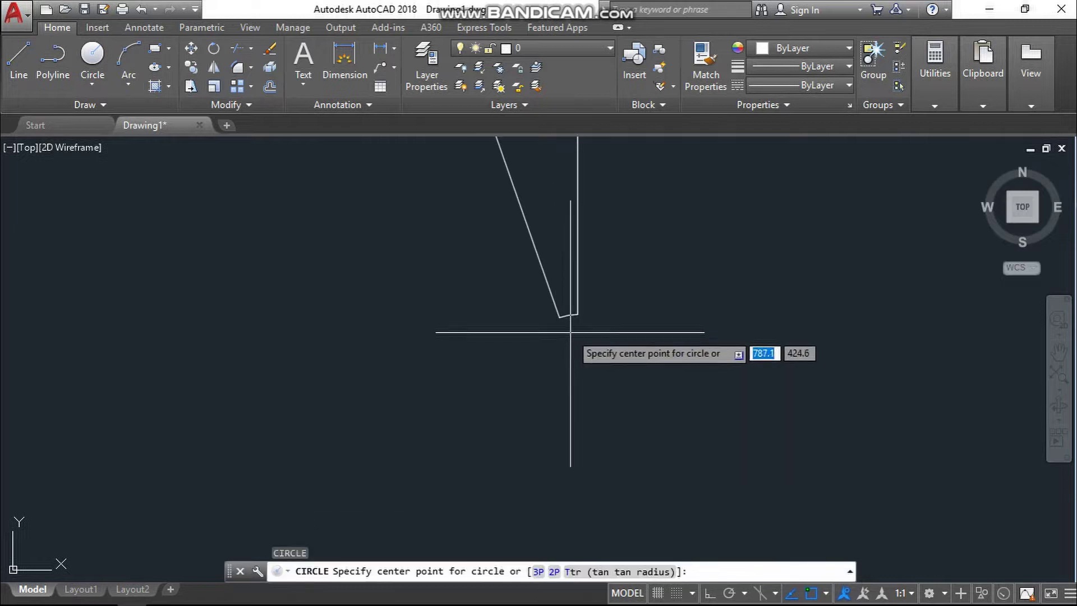
{"action": "left_click", "coordinate": [562, 315]}
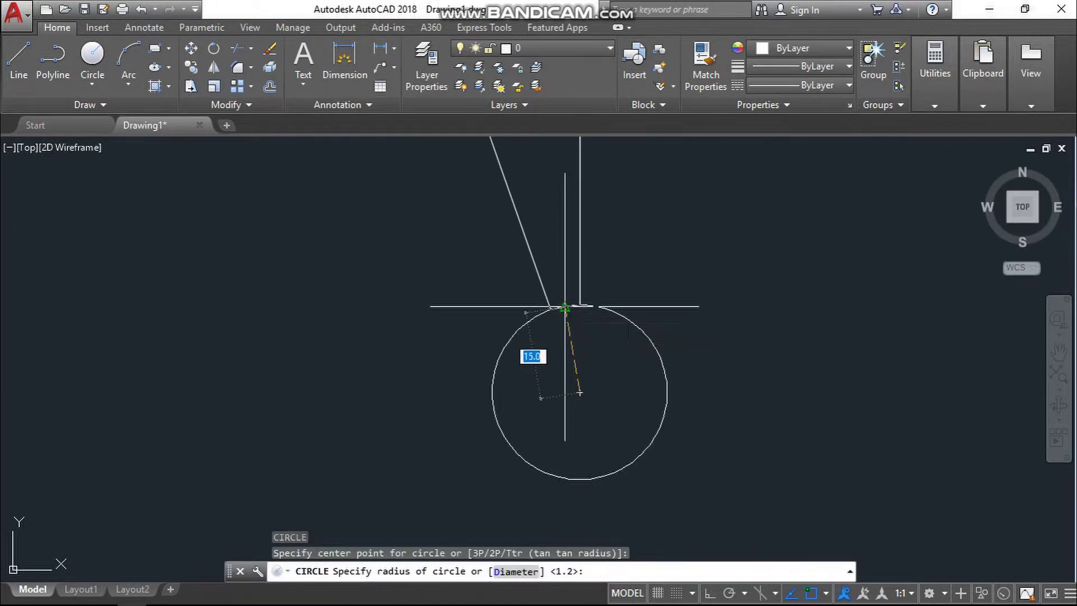
{"action": "left_click", "coordinate": [564, 307]}
Extrude the tread polyline to a height of 20.
{"action": "scroll", "coordinate": [645, 295], "scroll_direction": "down", "scroll_amount": 5}
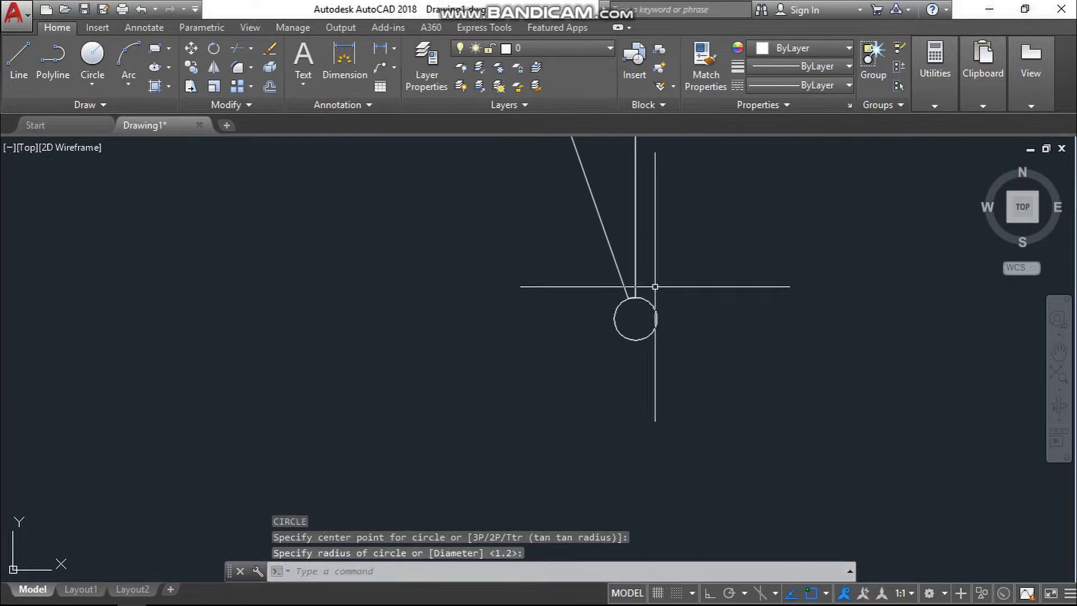
{"action": "middle_click_drag", "start_coordinate": [636, 289], "coordinate": [630, 368]}
{"action": "scroll", "coordinate": [625, 348], "scroll_direction": "down", "scroll_amount": 2}
{"action": "scroll", "coordinate": [626, 303], "scroll_direction": "up", "scroll_amount": 4}
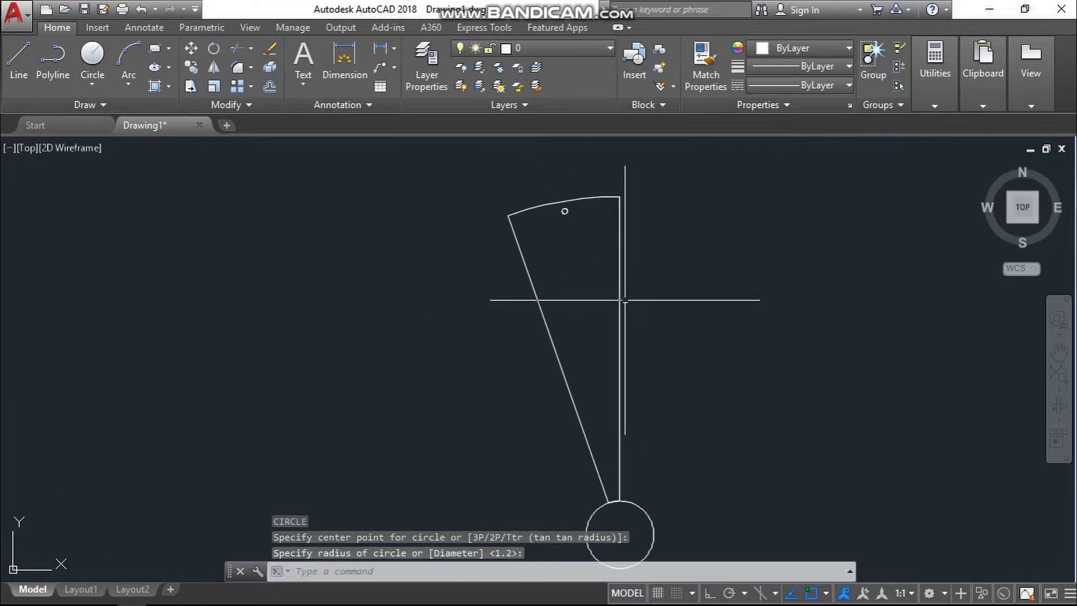
{"action": "type", "text": "ex"}
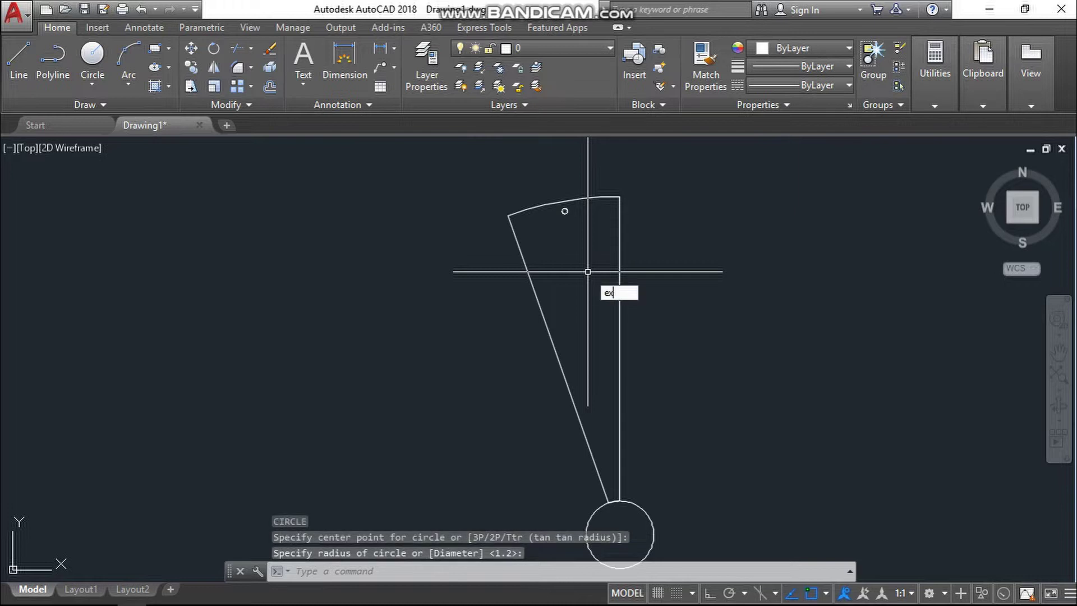
{"action": "type", "text": "t"}
{"action": "key", "text": "Return"}
{"action": "scroll", "coordinate": [594, 286], "scroll_direction": "down", "scroll_amount": 2}
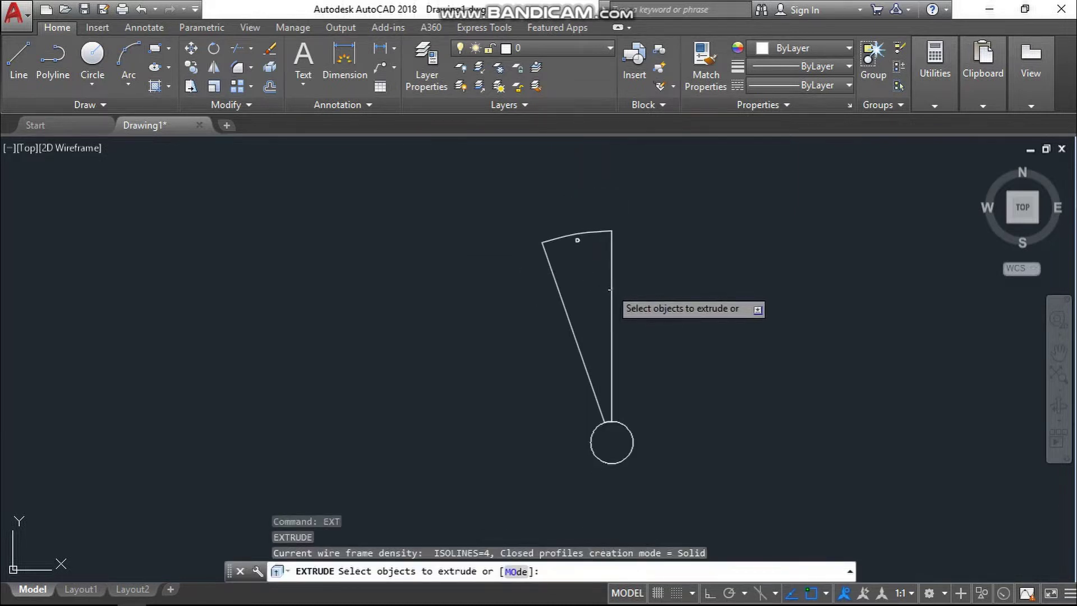
{"action": "left_click", "coordinate": [611, 288]}
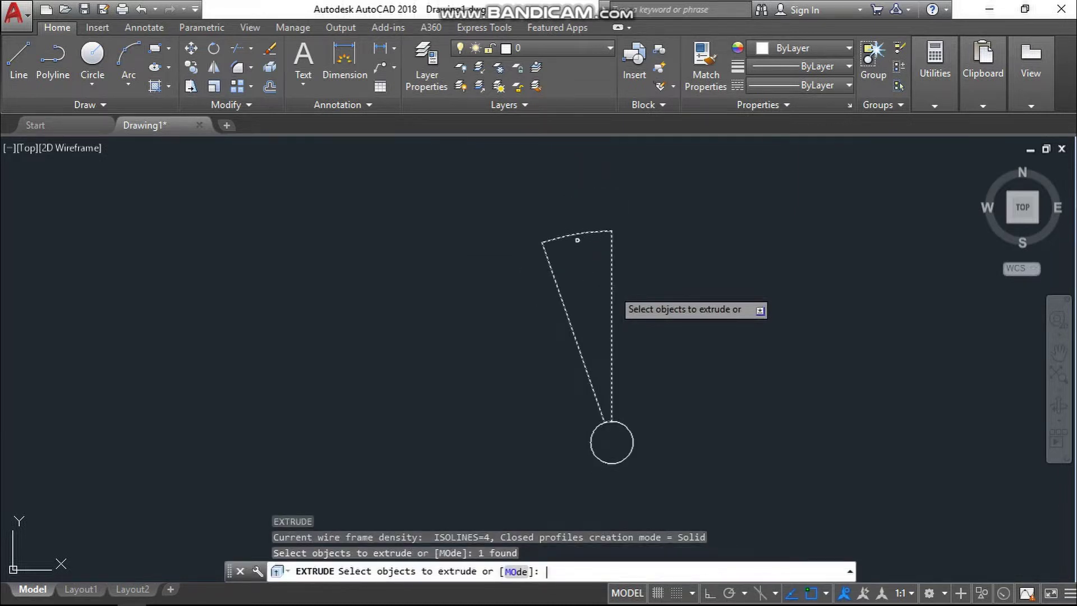
{"action": "key", "text": "Return"}
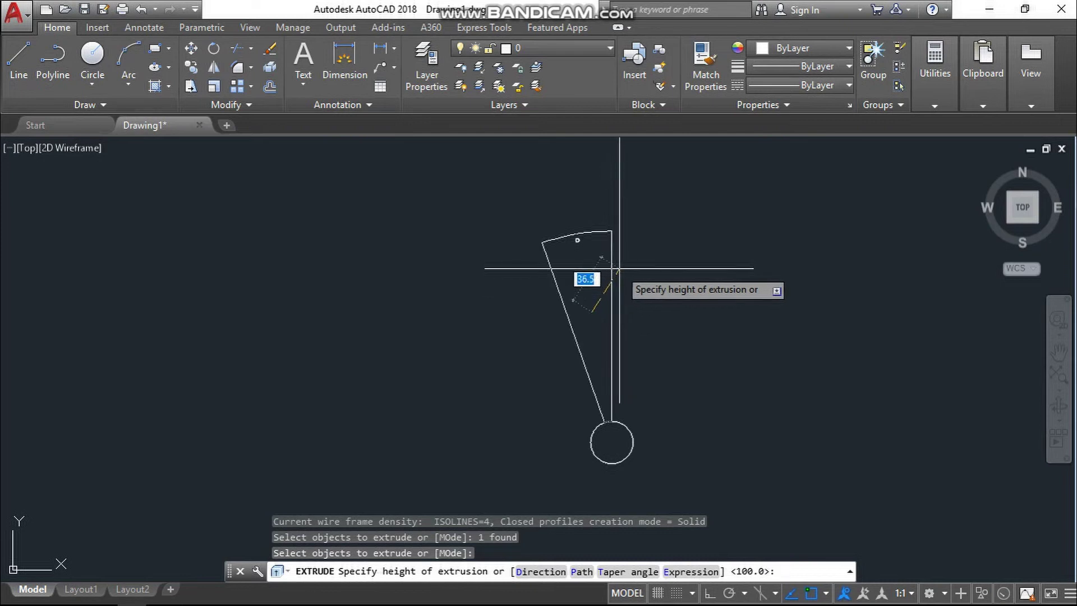
{"action": "key", "text": "Return"}
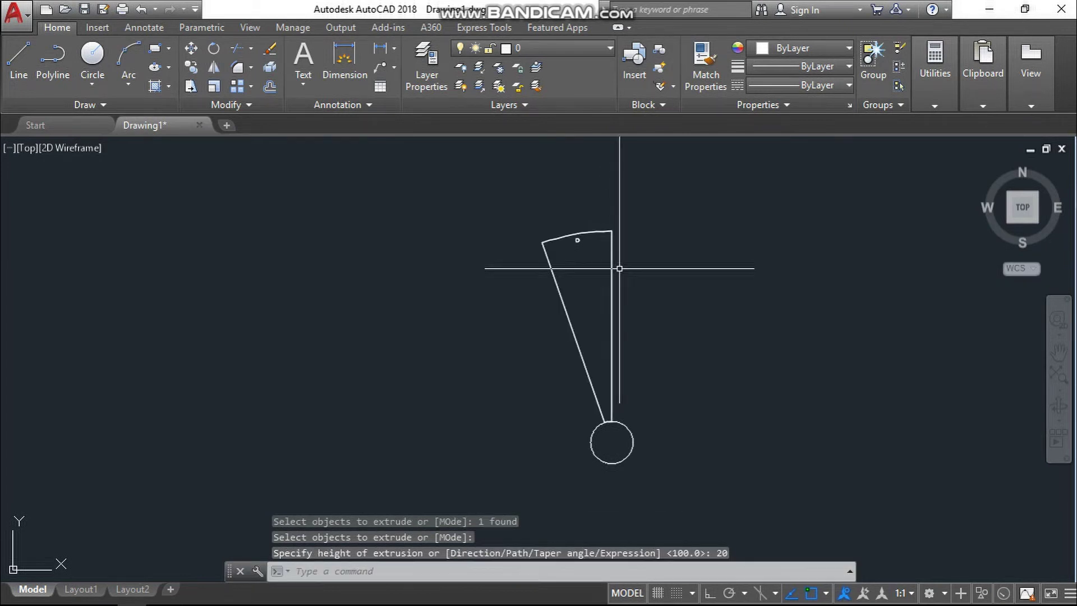
{"action": "key", "text": "Escape"}
{"action": "key", "text": "Escape"}
{"action": "left_click", "coordinate": [544, 254]}
{"action": "left_click", "coordinate": [784, 305]}
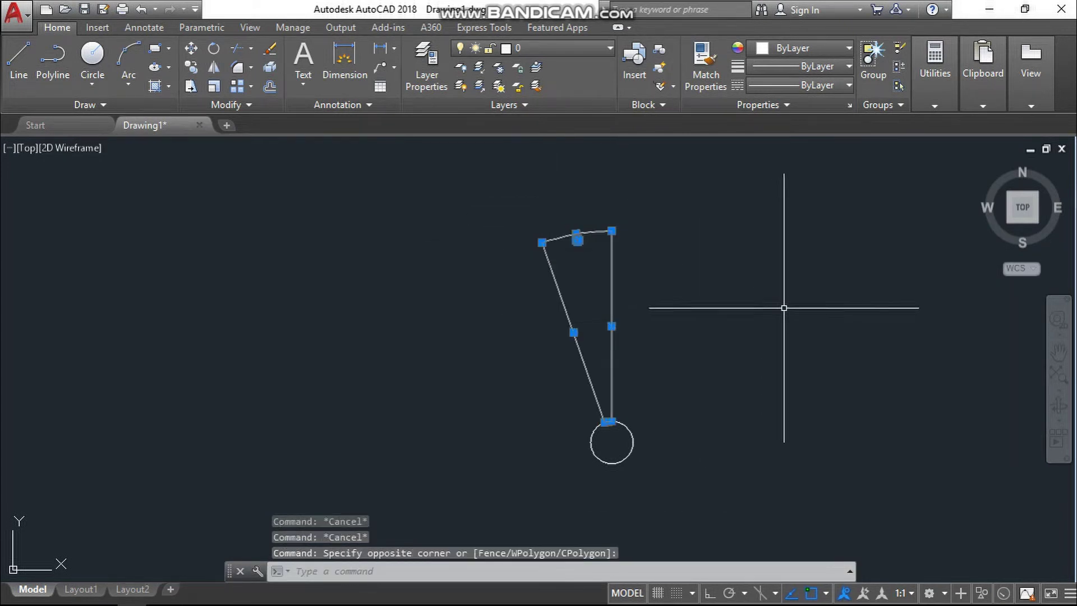
{"action": "key", "text": "Escape"}
{"action": "key", "text": "Escape"}
Set the visual style to Realistic and view the model from the southeast isometric direction.
{"action": "left_click", "coordinate": [70, 147]}
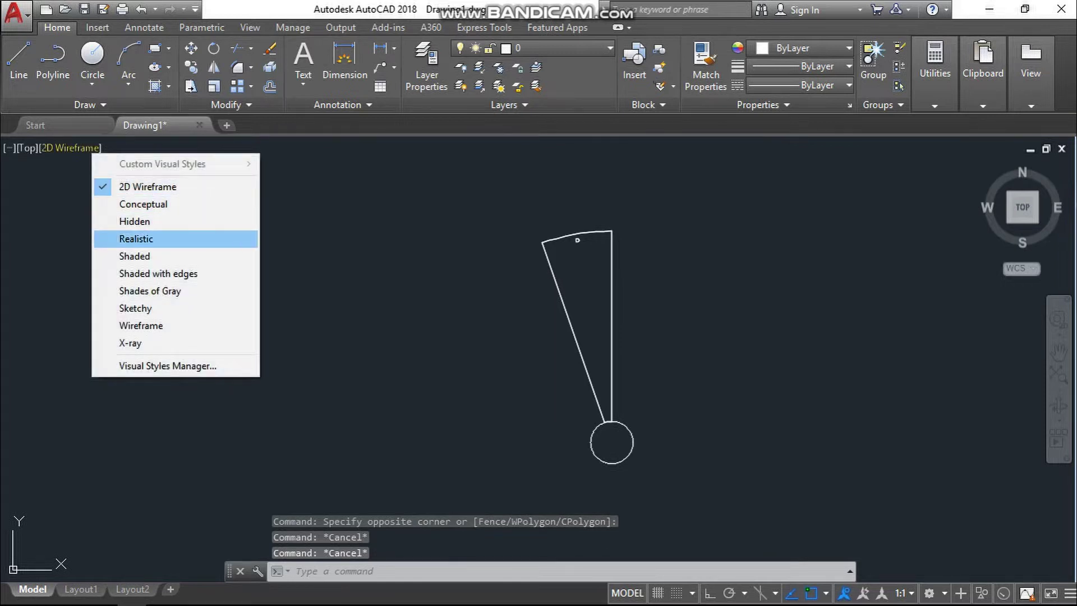
{"action": "left_click", "coordinate": [136, 238]}
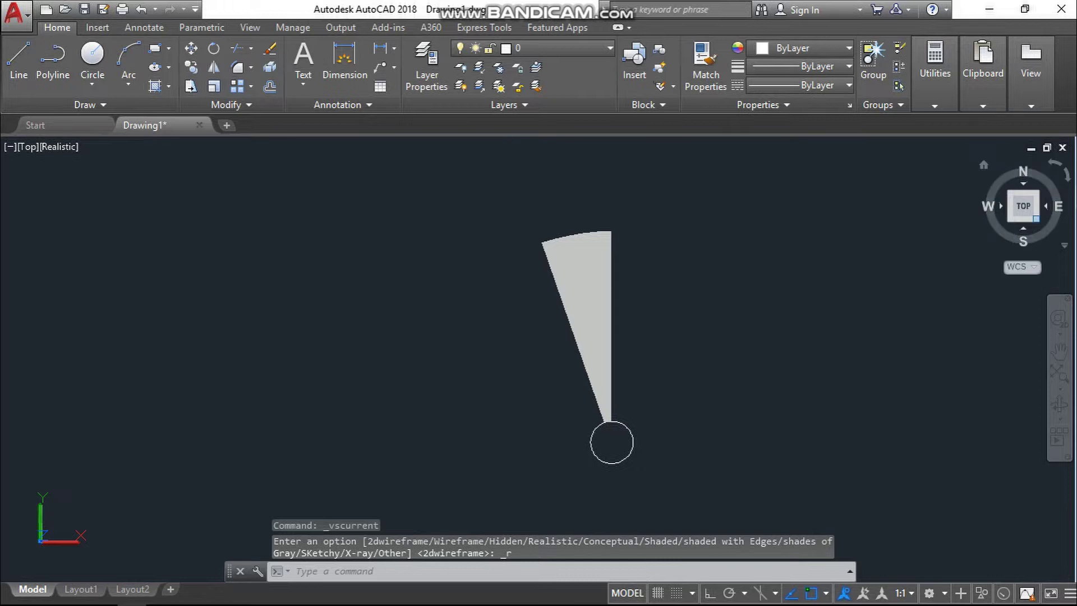
{"action": "left_click", "coordinate": [1036, 219]}
{"action": "middle_click_drag", "start_coordinate": [747, 410], "coordinate": [769, 415]}
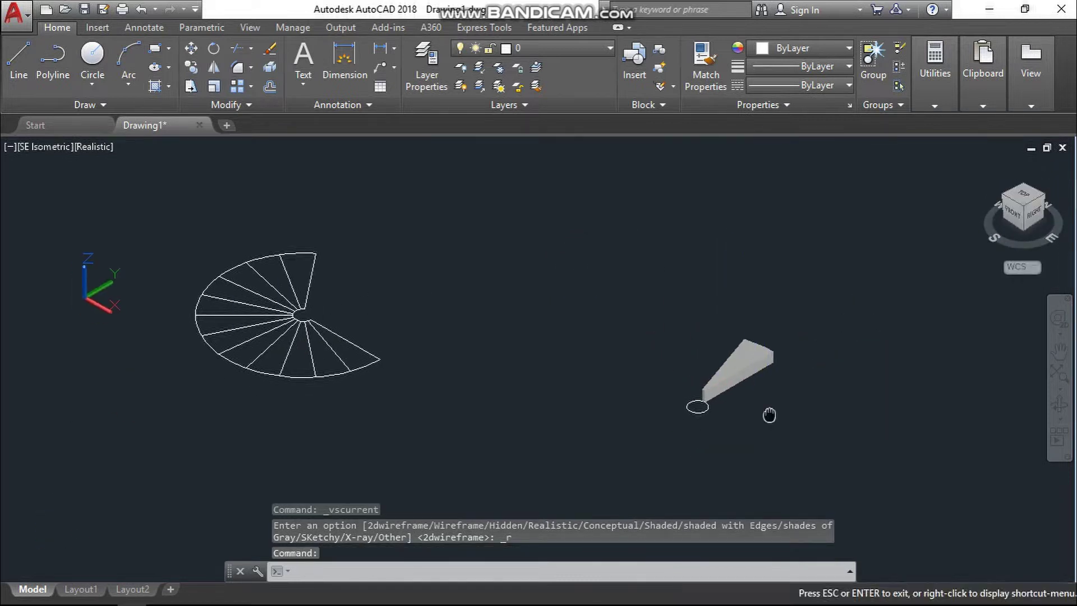
{"action": "key", "text": "Escape"}
{"action": "key", "text": "Escape"}
Switch the visual style to 2D Wireframe.
{"action": "left_click", "coordinate": [94, 147]}
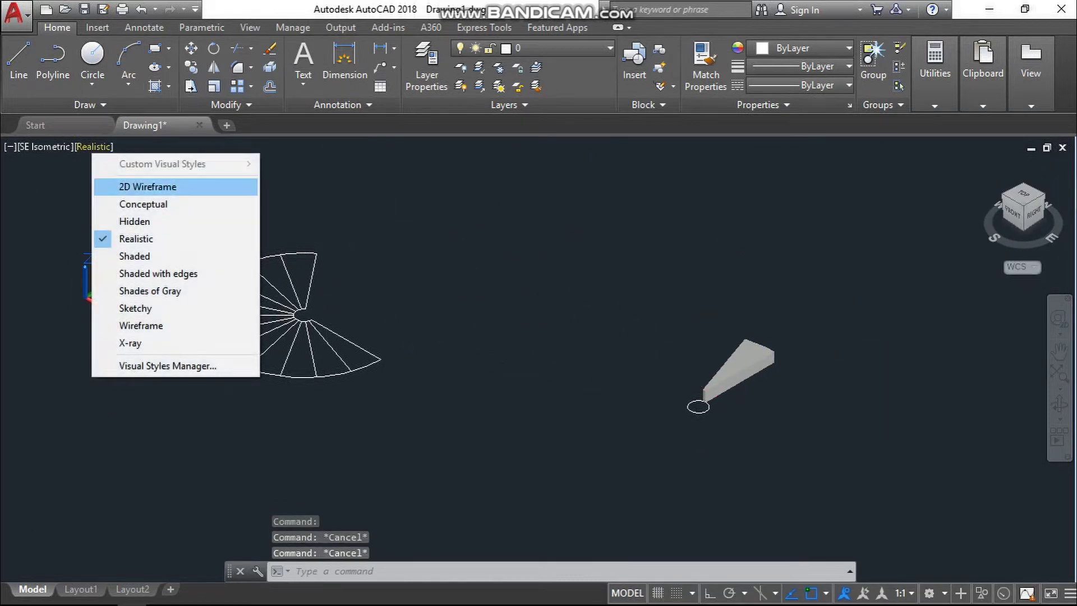
{"action": "left_click", "coordinate": [148, 186]}
{"action": "scroll", "coordinate": [777, 398], "scroll_direction": "up", "scroll_amount": 4}
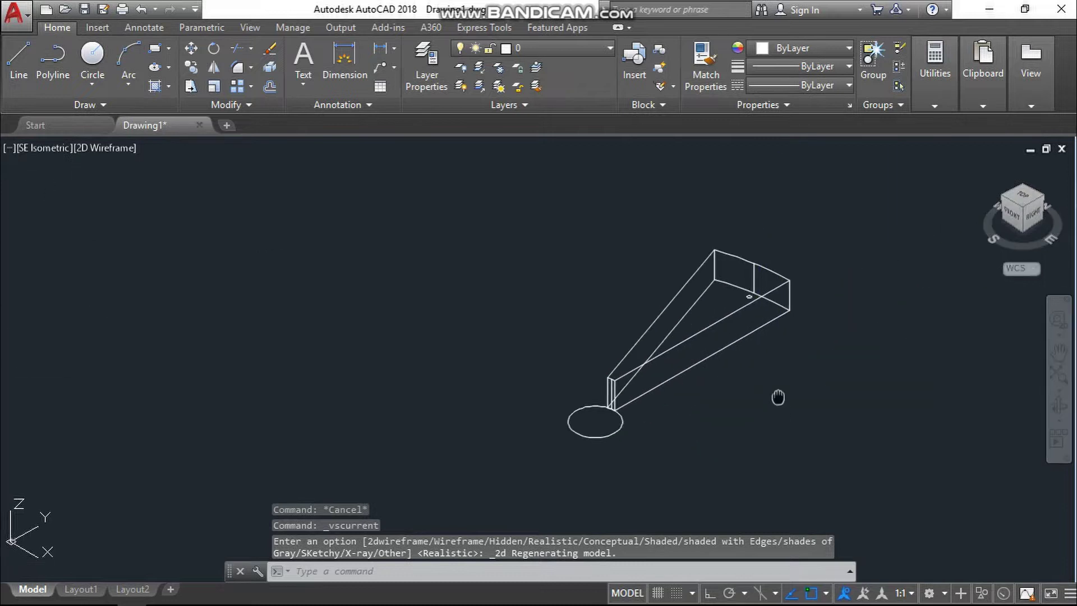
Polar-array the extruded tread and its small circle around the central circle's centre, with 15 items filling 270 degrees.
{"action": "left_click", "coordinate": [806, 224]}
{"action": "left_click", "coordinate": [711, 337]}
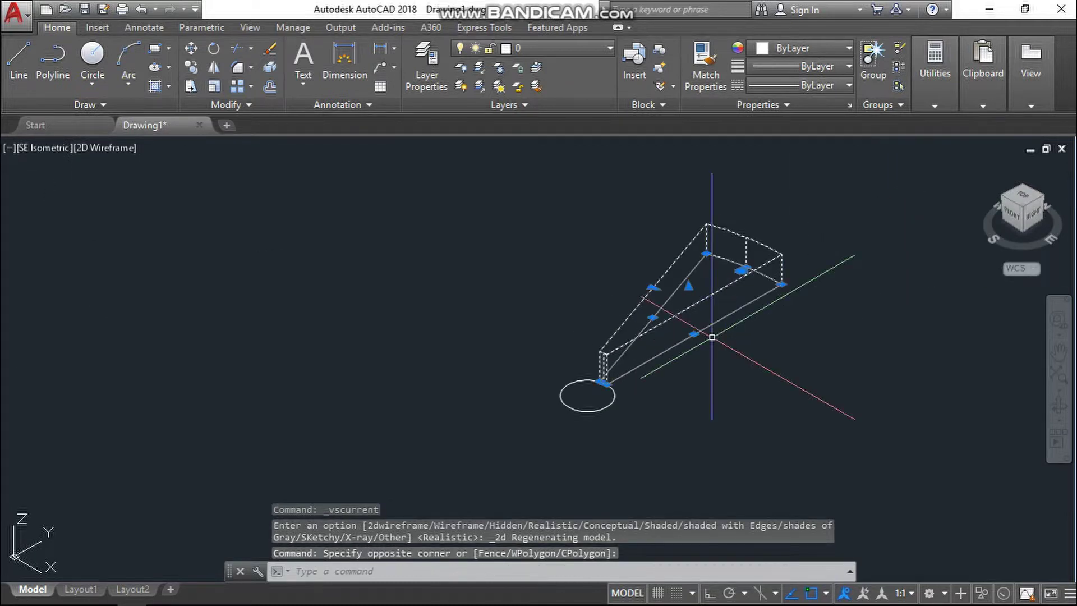
{"action": "key", "text": "Return"}
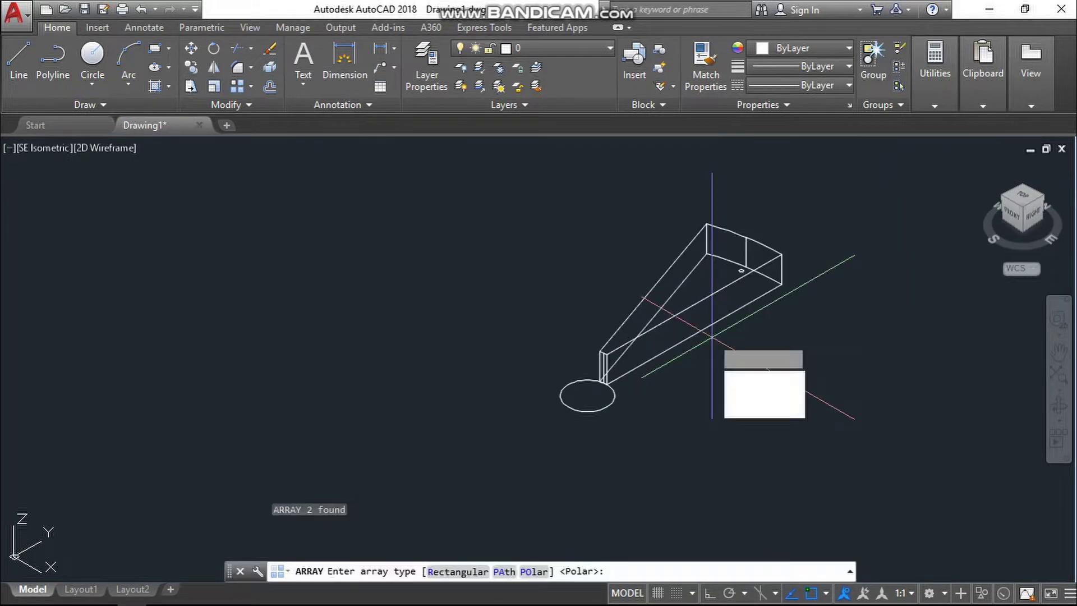
{"action": "key", "text": "Return"}
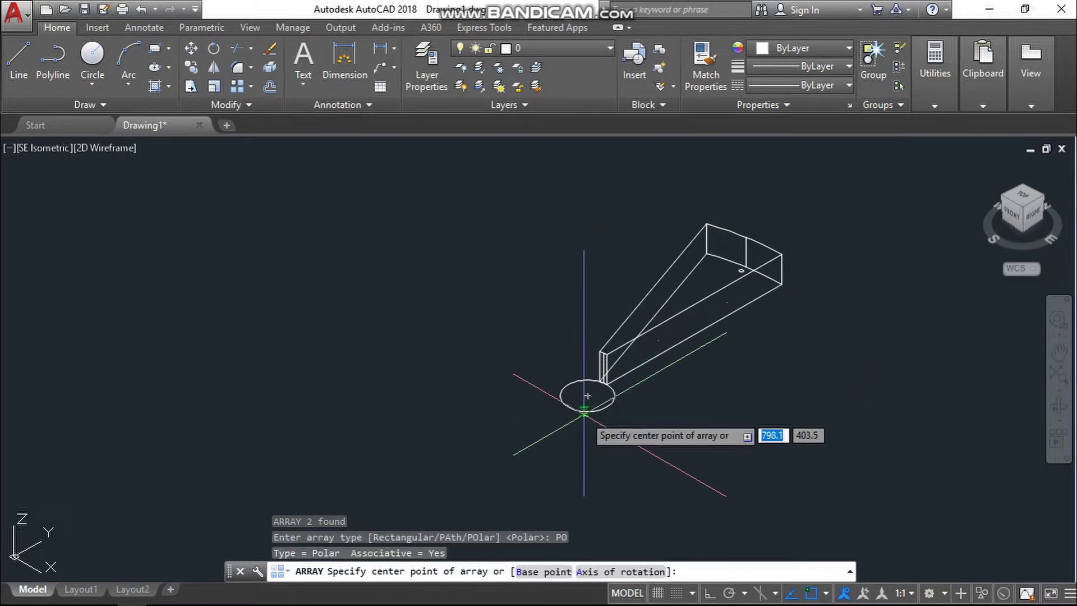
{"action": "left_click", "coordinate": [587, 395]}
{"action": "left_click", "coordinate": [587, 395]}
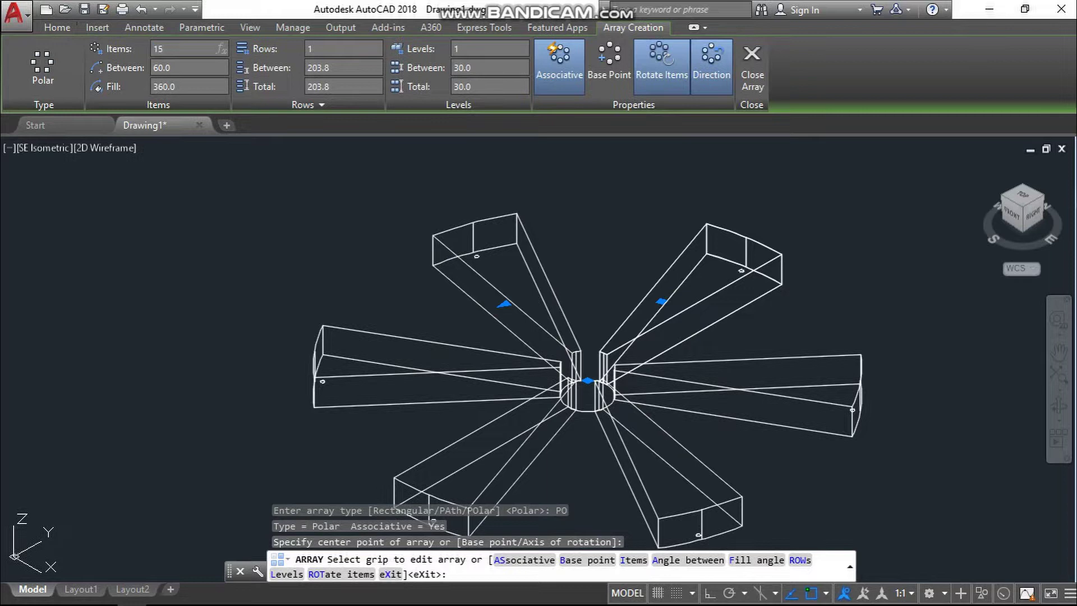
{"action": "key", "text": "Return"}
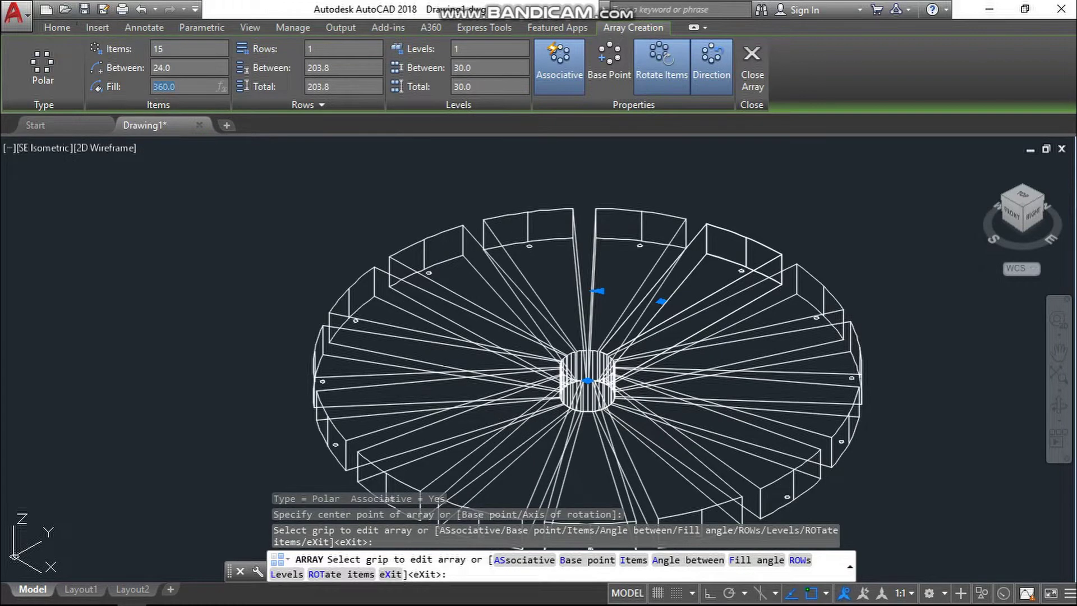
{"action": "key", "text": "Return"}
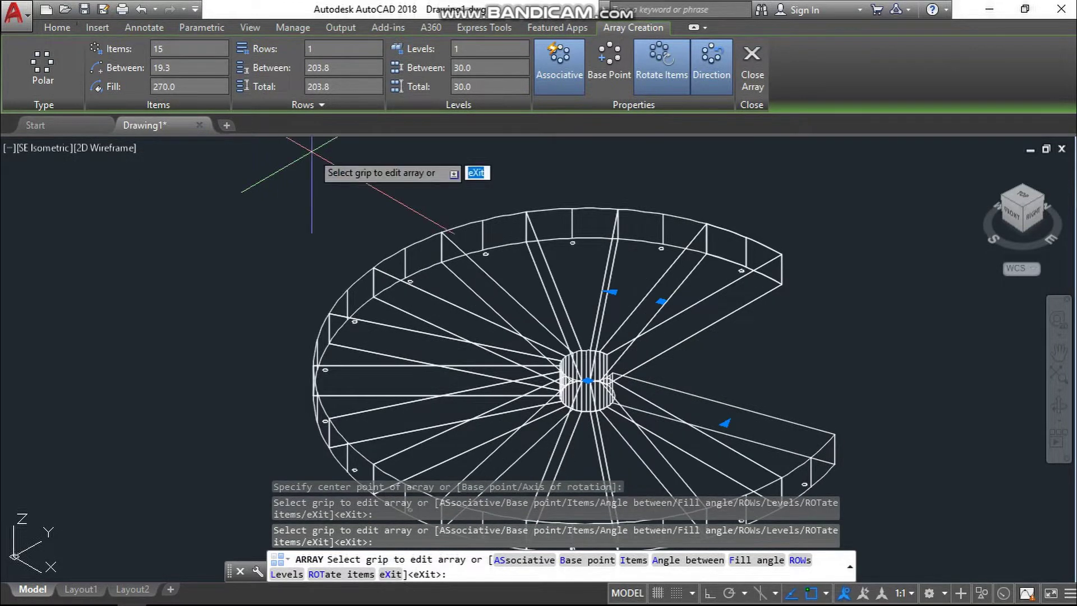
{"action": "key", "text": "Return"}
Explode the polar array into separate treads and circles.
{"action": "scroll", "coordinate": [920, 331], "scroll_direction": "down", "scroll_amount": 1}
{"action": "middle_click_drag", "start_coordinate": [918, 342], "coordinate": [905, 276]}
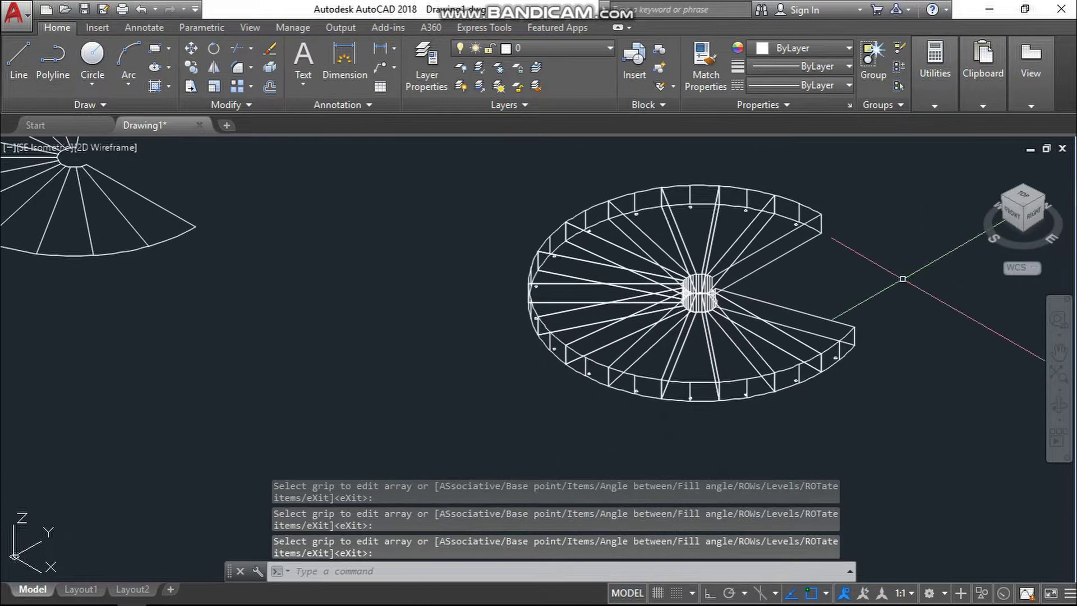
{"action": "scroll", "coordinate": [840, 338], "scroll_direction": "up", "scroll_amount": 1}
{"action": "left_click", "coordinate": [843, 289]}
{"action": "left_click", "coordinate": [786, 337]}
{"action": "scroll", "coordinate": [775, 354], "scroll_direction": "down", "scroll_amount": 3}
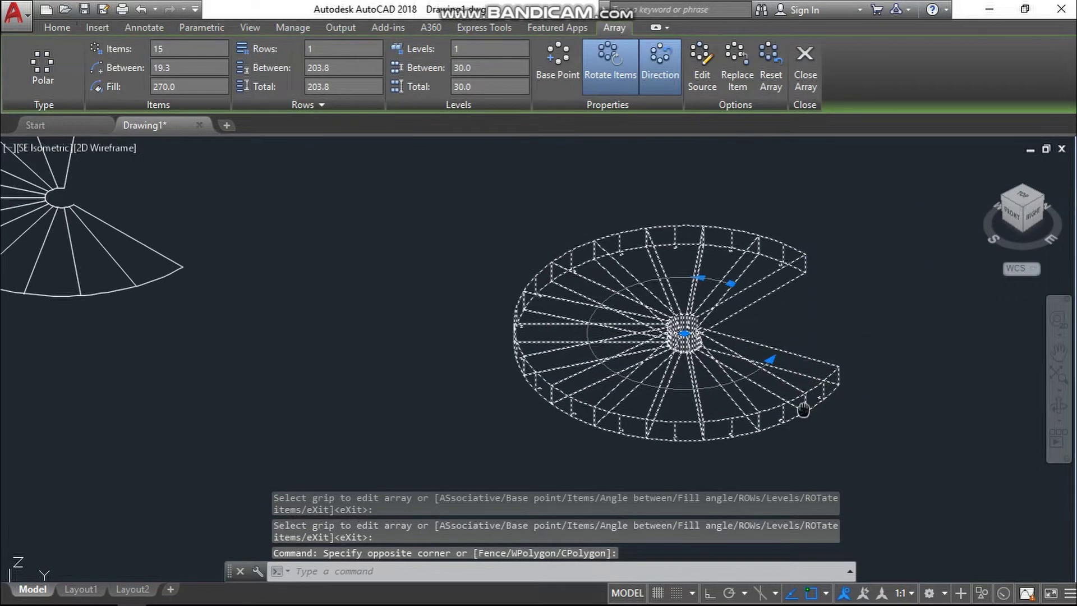
{"action": "key", "text": "Escape"}
{"action": "key", "text": "Escape"}
{"action": "left_click", "coordinate": [788, 360]}
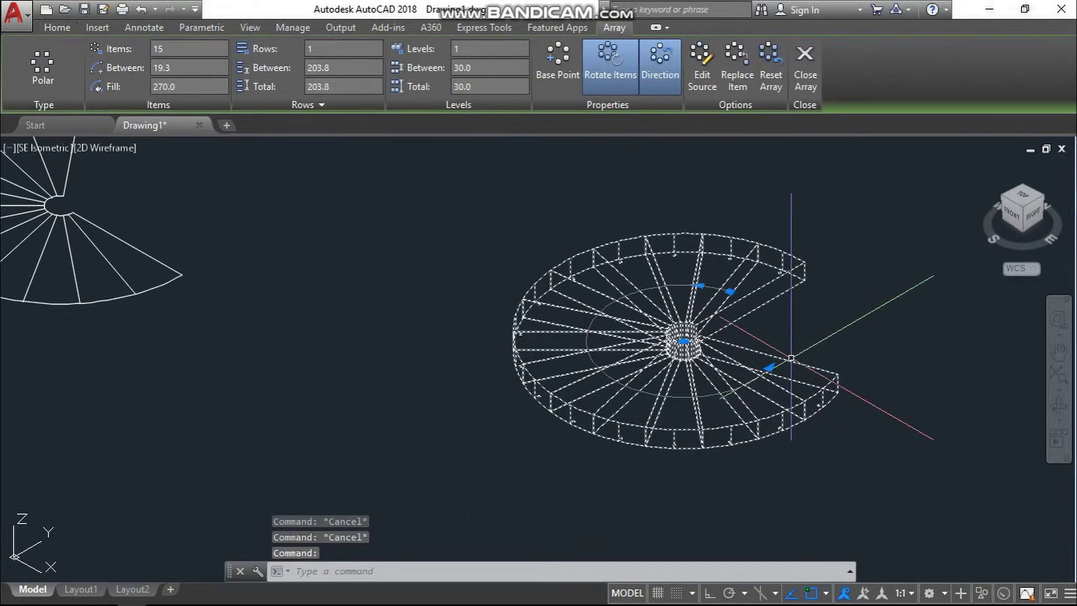
{"action": "type", "text": "x"}
{"action": "key", "text": "Return"}
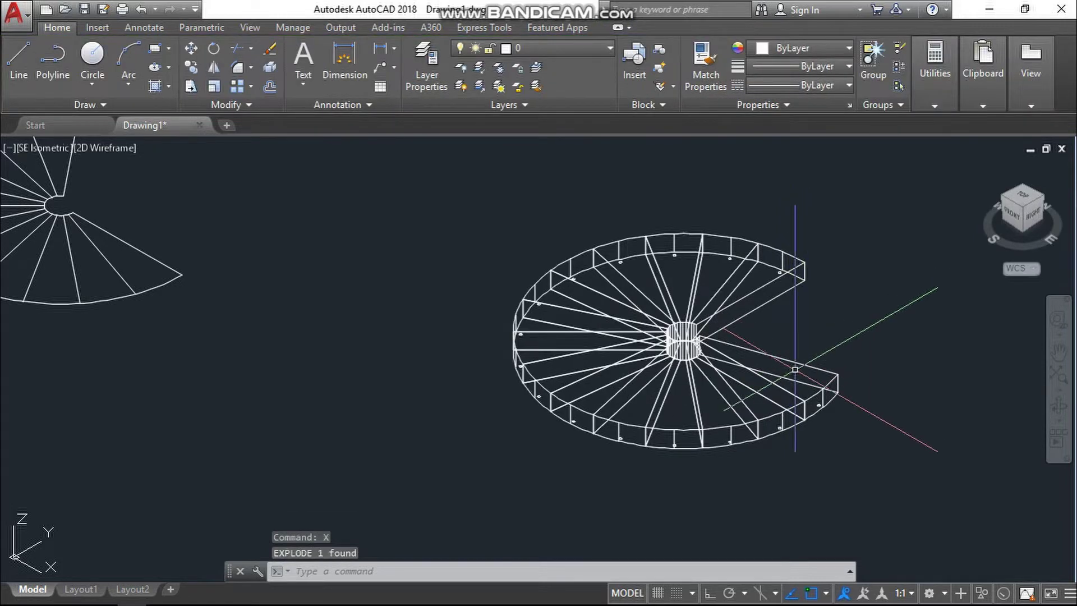
{"action": "left_click", "coordinate": [795, 369]}
{"action": "left_click", "coordinate": [824, 357]}
{"action": "scroll", "coordinate": [846, 392], "scroll_direction": "up", "scroll_amount": 2}
{"action": "key", "text": "Escape"}
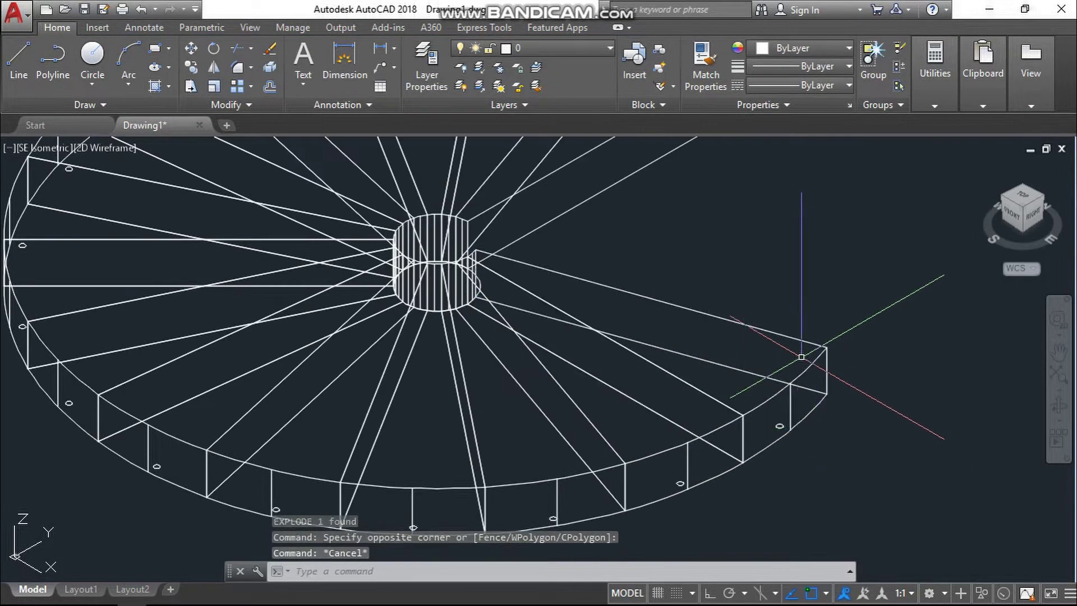
{"action": "left_click", "coordinate": [796, 336]}
{"action": "key", "text": "Escape"}
{"action": "key", "text": "Escape"}
{"action": "scroll", "coordinate": [848, 364], "scroll_direction": "down", "scroll_amount": 3}
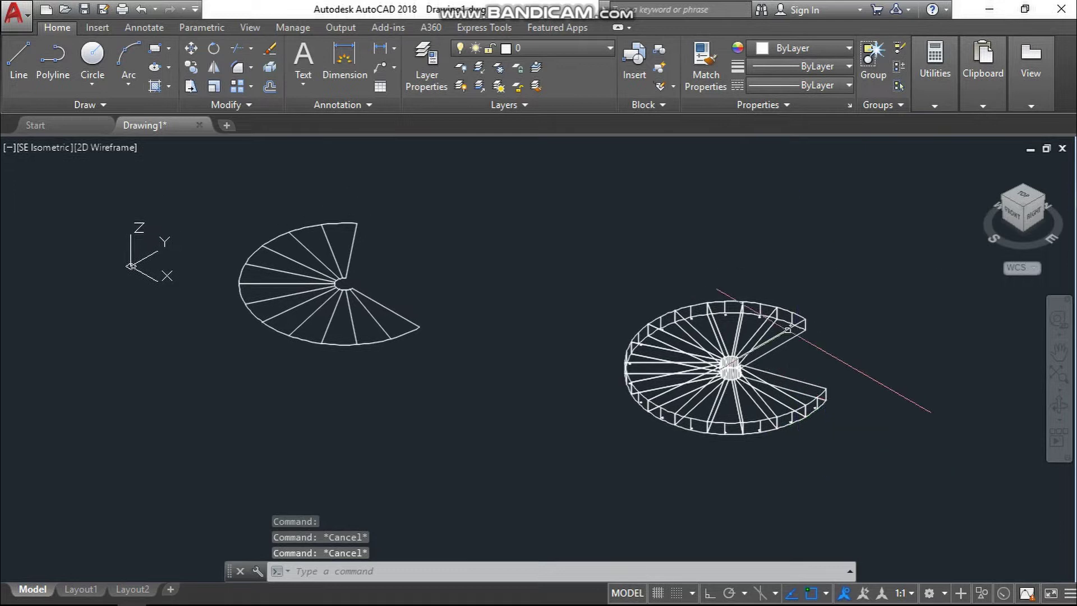
Move the second tread with its small circle straight up, placing its lower outer corner on the first tread's upper outer corner.
{"action": "scroll", "coordinate": [836, 396], "scroll_direction": "up", "scroll_amount": 2}
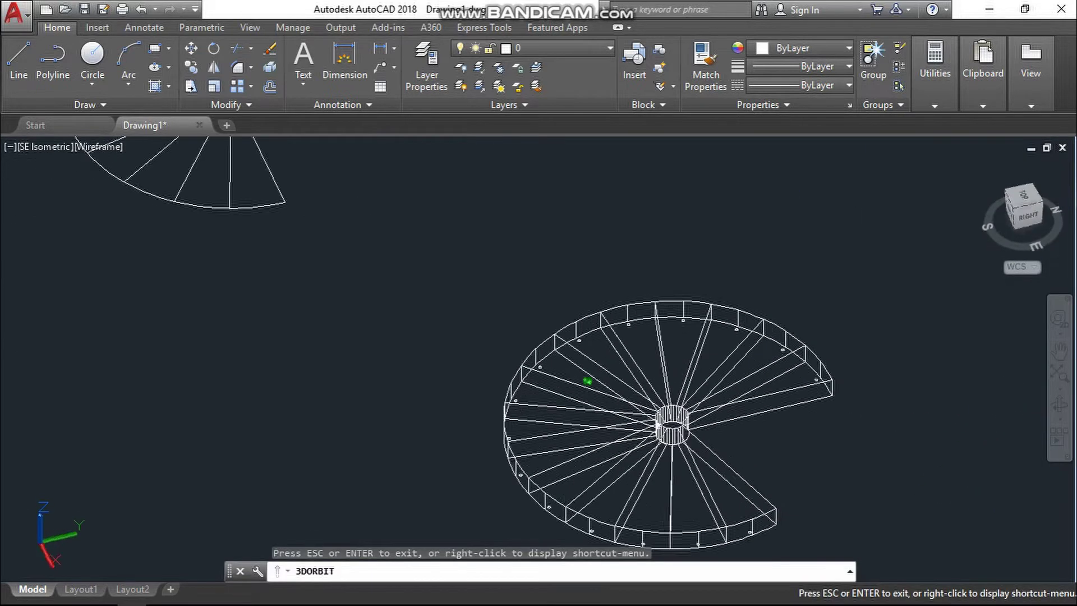
{"action": "left_click_drag", "start_coordinate": [588, 381], "coordinate": [540, 143]}
{"action": "scroll", "coordinate": [721, 343], "scroll_direction": "up", "scroll_amount": 3}
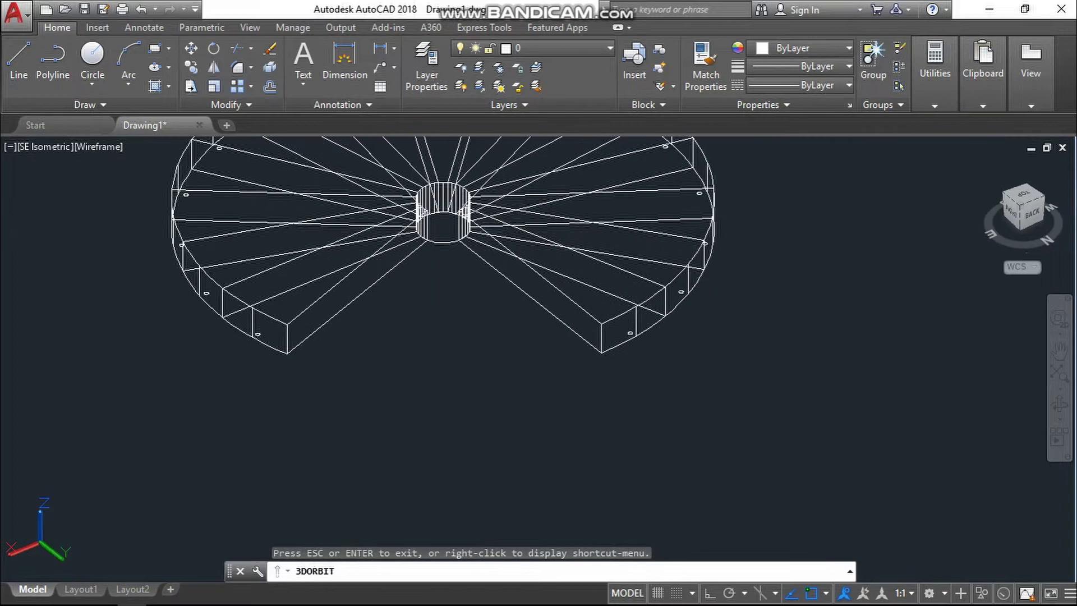
{"action": "left_click_drag", "start_coordinate": [721, 381], "coordinate": [673, 354]}
{"action": "middle_click_drag", "start_coordinate": [674, 354], "coordinate": [693, 414]}
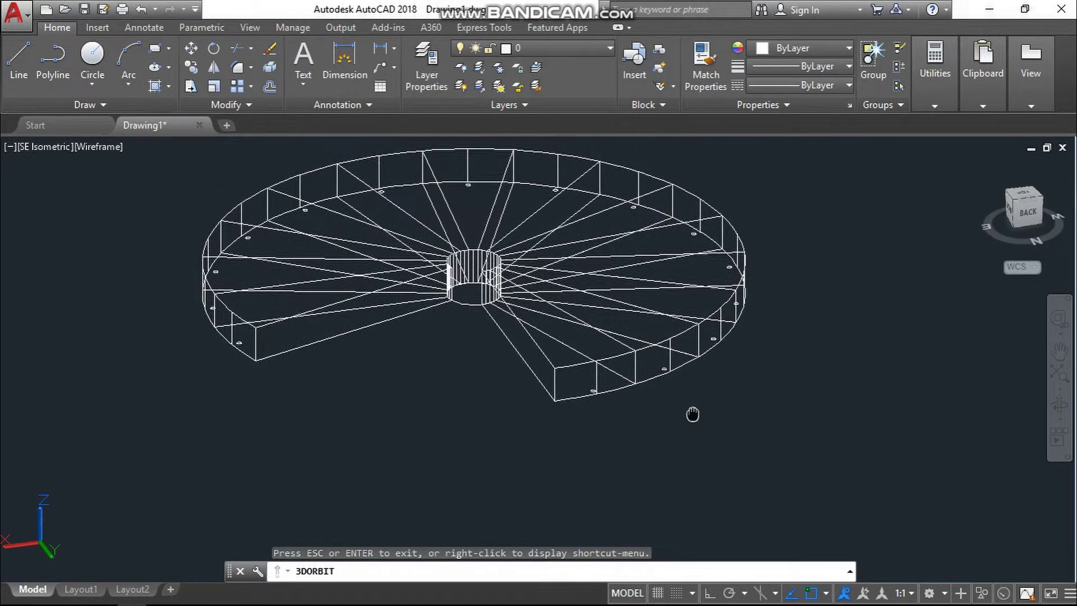
{"action": "key", "text": "Escape"}
{"action": "scroll", "coordinate": [679, 398], "scroll_direction": "up", "scroll_amount": 8}
{"action": "left_click", "coordinate": [667, 393]}
{"action": "left_click", "coordinate": [628, 345]}
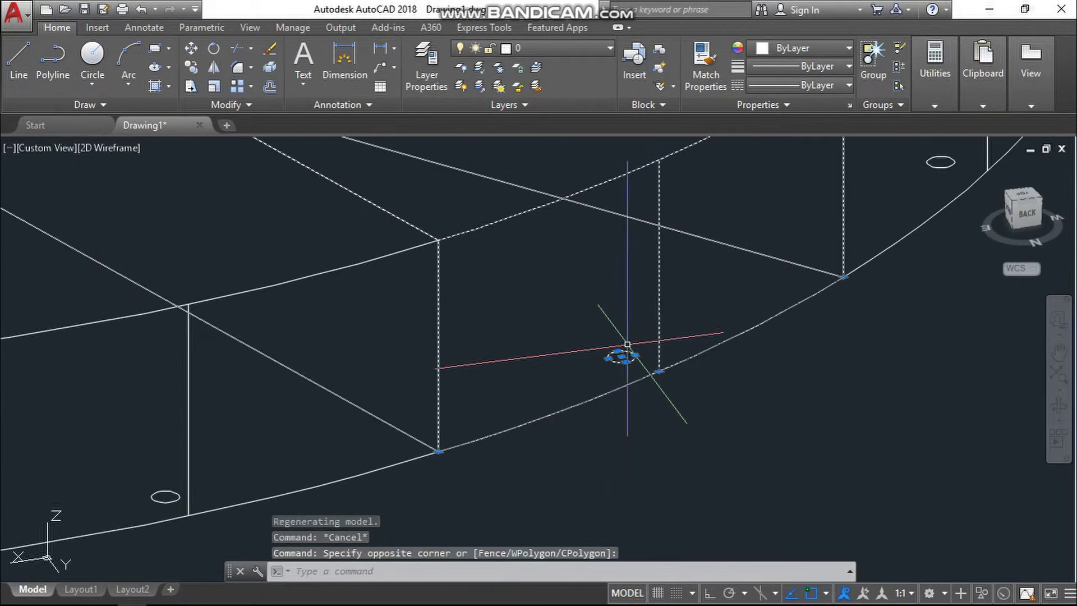
{"action": "scroll", "coordinate": [652, 406], "scroll_direction": "down", "scroll_amount": 5}
{"action": "key", "text": "Return"}
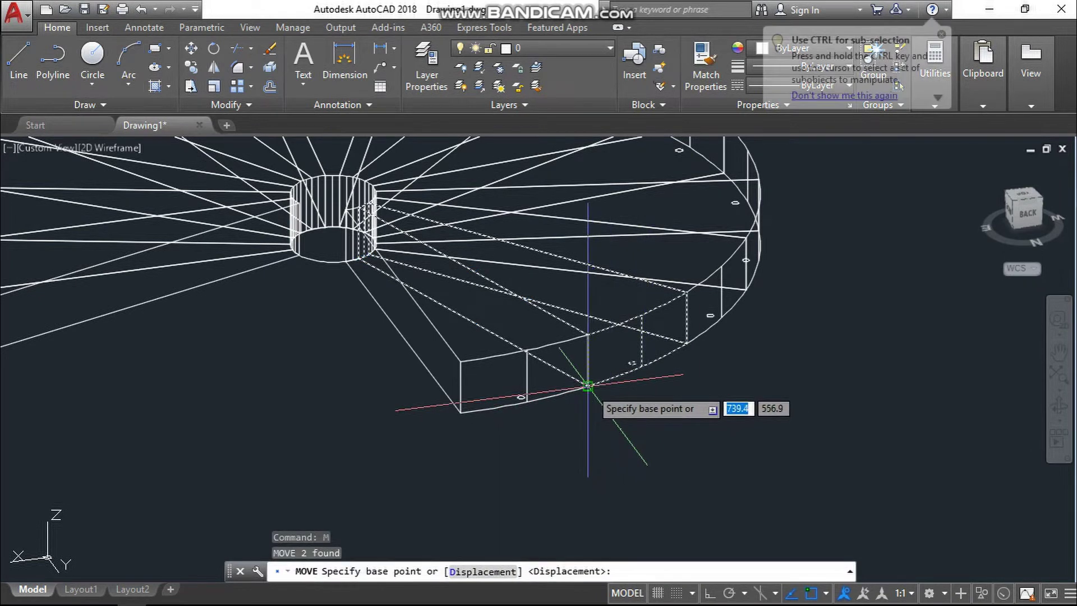
{"action": "left_click", "coordinate": [588, 385]}
{"action": "left_click", "coordinate": [701, 382]}
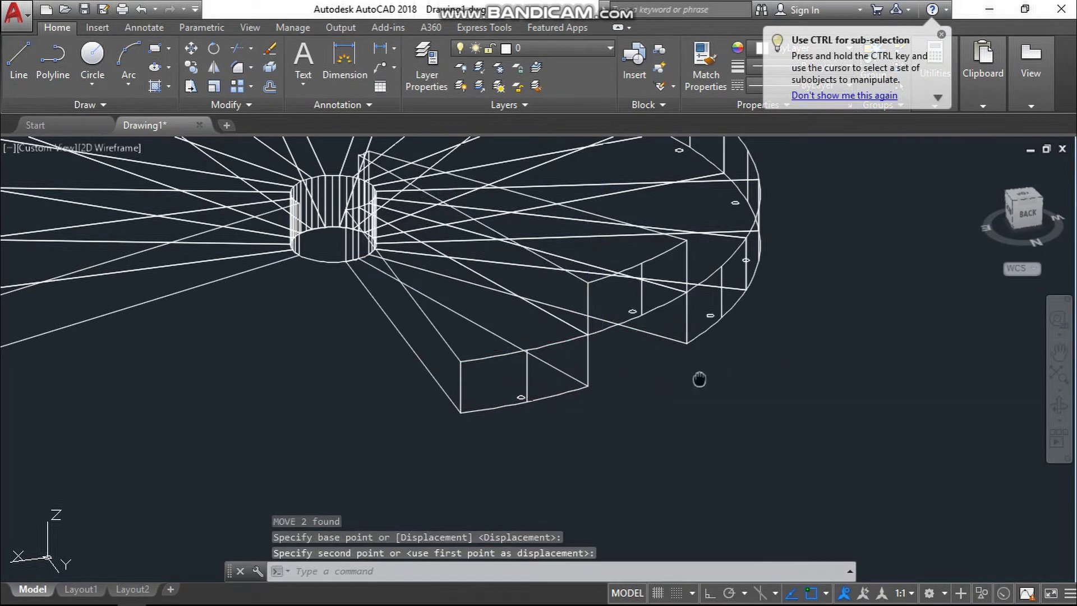
Move the third tread and its small circle up so its lower outer corner meets the raised second tread's upper corner.
{"action": "scroll", "coordinate": [637, 385], "scroll_direction": "up", "scroll_amount": 5}
{"action": "left_click", "coordinate": [634, 385]}
{"action": "left_click", "coordinate": [594, 337]}
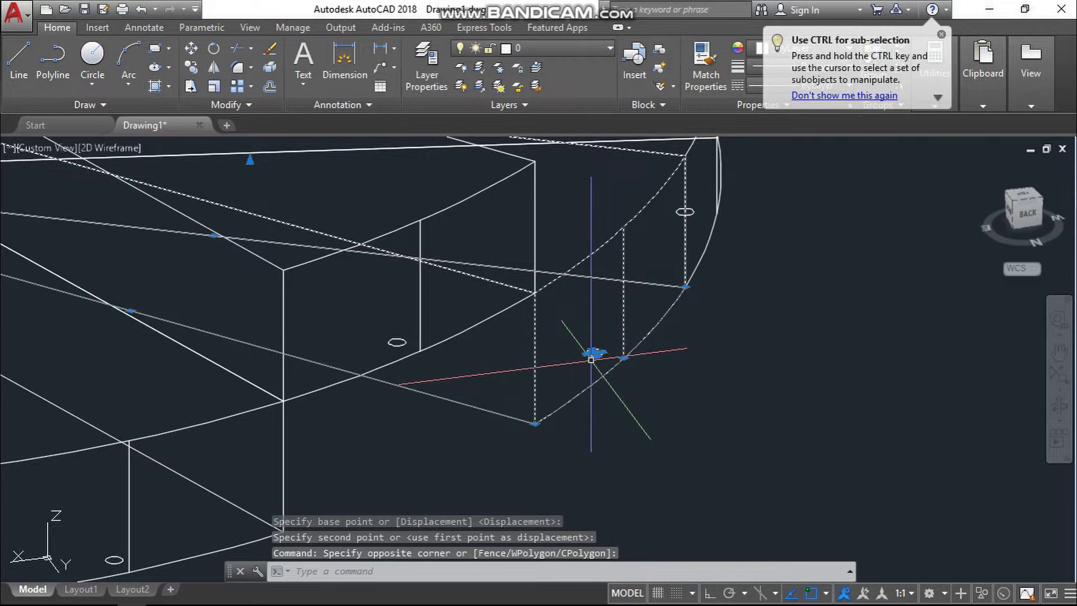
{"action": "type", "text": "m"}
{"action": "key", "text": "Return"}
{"action": "left_click", "coordinate": [535, 424]}
{"action": "middle_click_drag", "start_coordinate": [569, 385], "coordinate": [566, 539]}
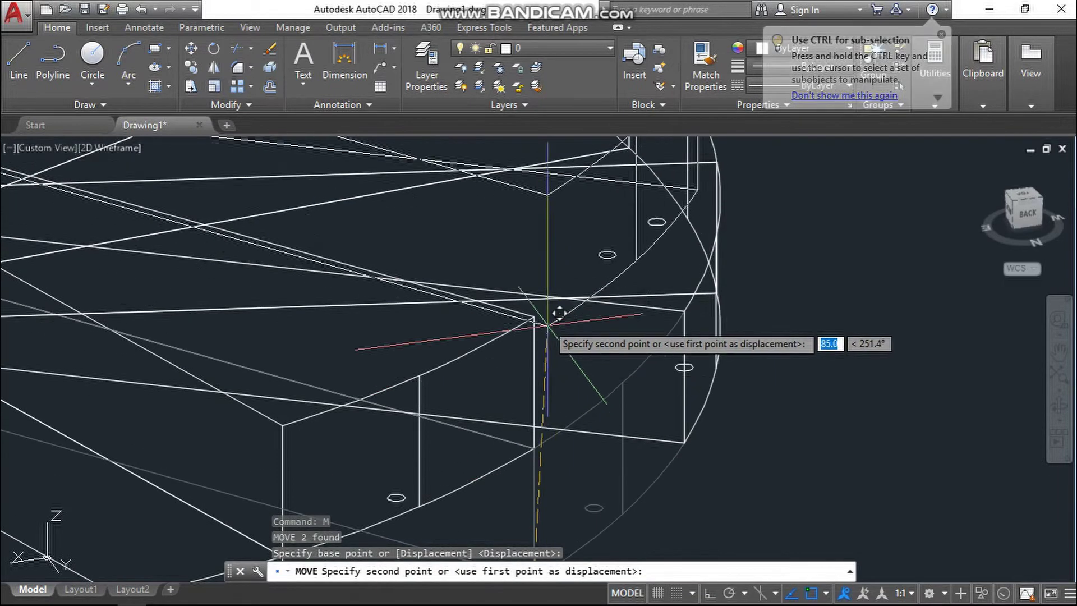
{"action": "left_click", "coordinate": [535, 314]}
Raise the following treads with their small circles one by one, each lower outer corner onto the preceding tread's upper corner.
{"action": "scroll", "coordinate": [643, 364], "scroll_direction": "down", "scroll_amount": 5}
{"action": "middle_click_drag", "start_coordinate": [650, 375], "coordinate": [620, 396]}
{"action": "scroll", "coordinate": [631, 392], "scroll_direction": "up", "scroll_amount": 2}
{"action": "left_click", "coordinate": [658, 435]}
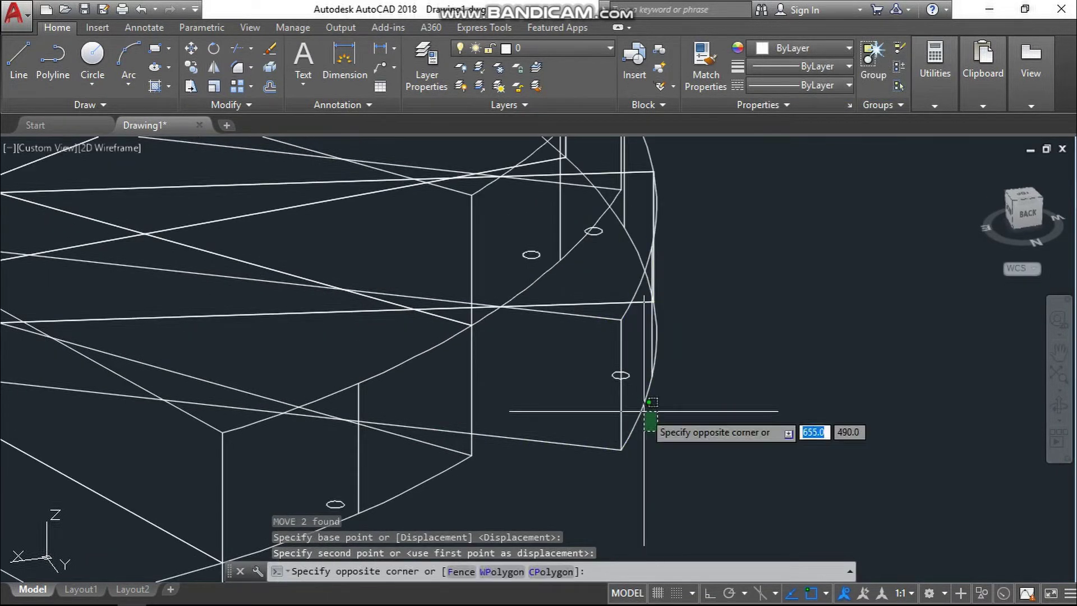
{"action": "left_click", "coordinate": [619, 376]}
{"action": "middle_click_drag", "start_coordinate": [751, 424], "coordinate": [736, 458]}
{"action": "type", "text": "m"}
{"action": "key", "text": "Return"}
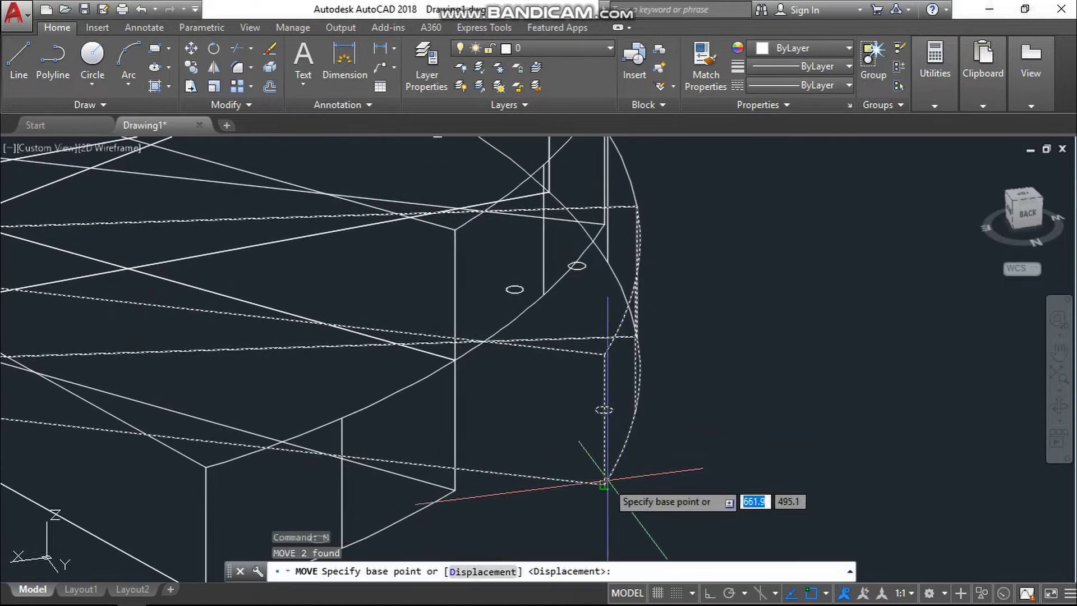
{"action": "left_click", "coordinate": [602, 484]}
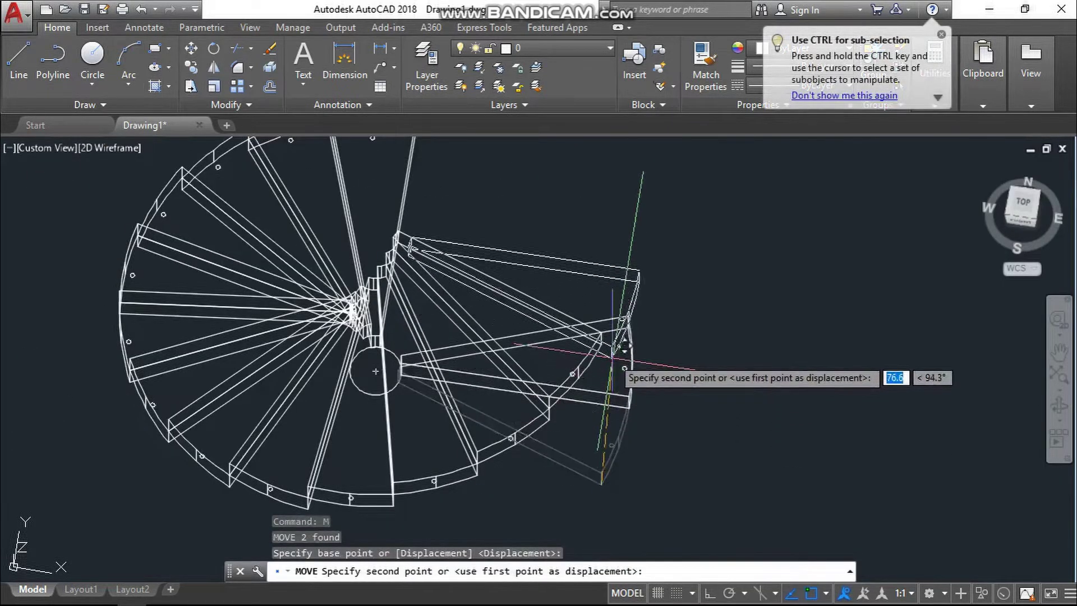
{"action": "scroll", "coordinate": [625, 348], "scroll_direction": "up", "scroll_amount": 5}
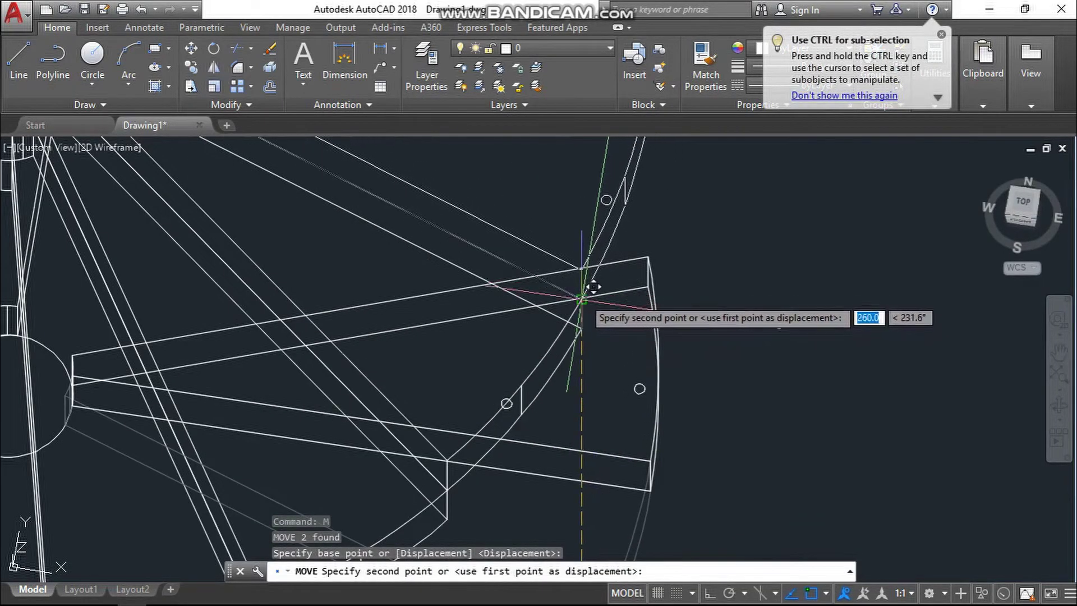
{"action": "left_click", "coordinate": [584, 296]}
Move the last tread and its small circle up onto the upper outer corner of the neighbouring tread.
{"action": "left_click", "coordinate": [635, 383]}
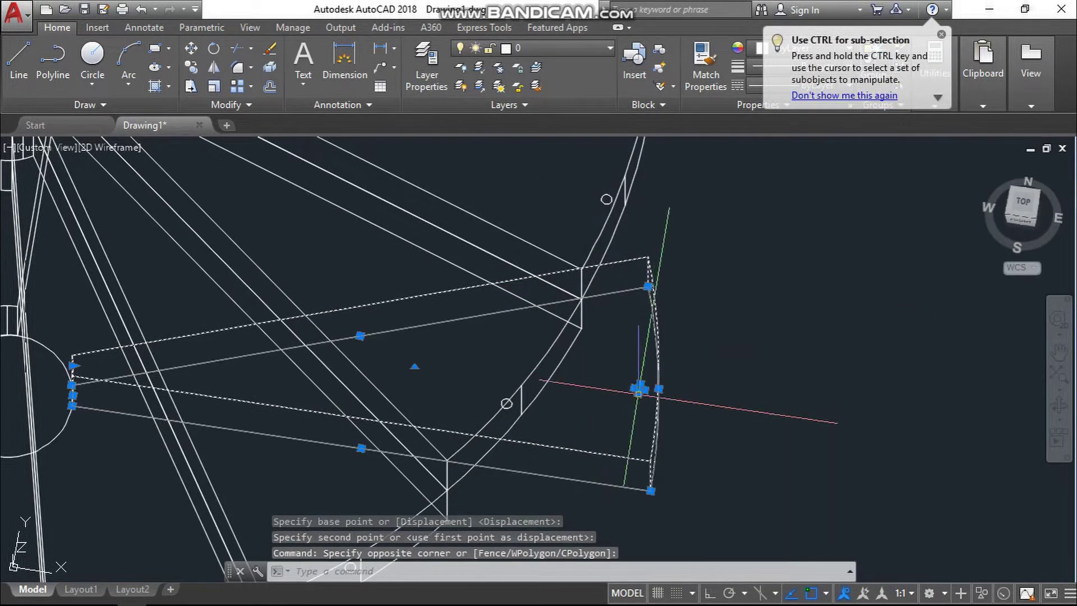
{"action": "type", "text": "m"}
{"action": "key", "text": "Return"}
{"action": "left_click", "coordinate": [651, 490]}
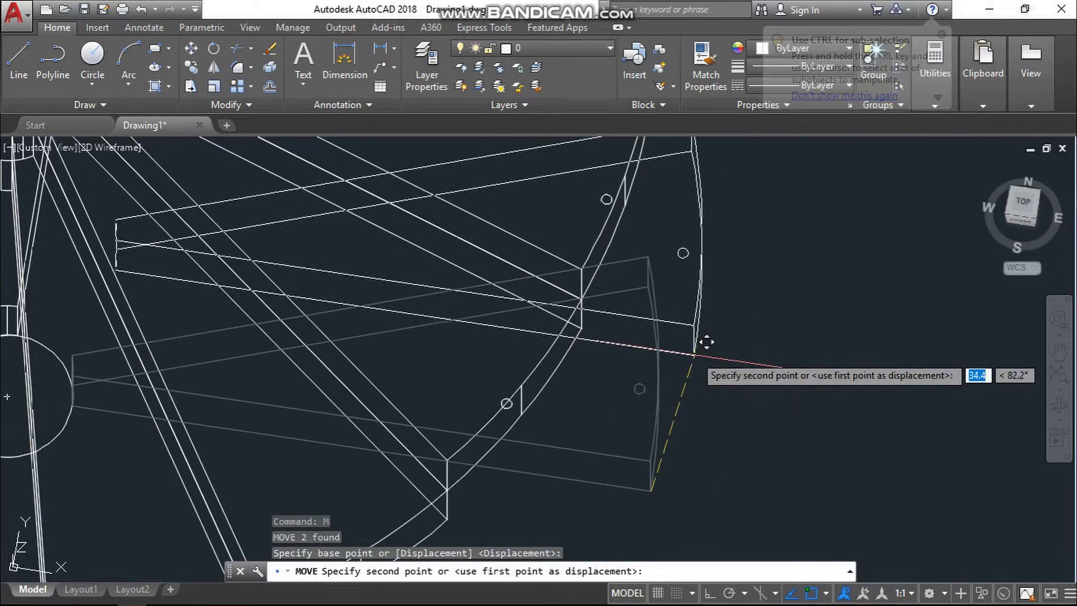
{"action": "scroll", "coordinate": [701, 348], "scroll_direction": "up", "scroll_amount": 4}
{"action": "left_click", "coordinate": [650, 242]}
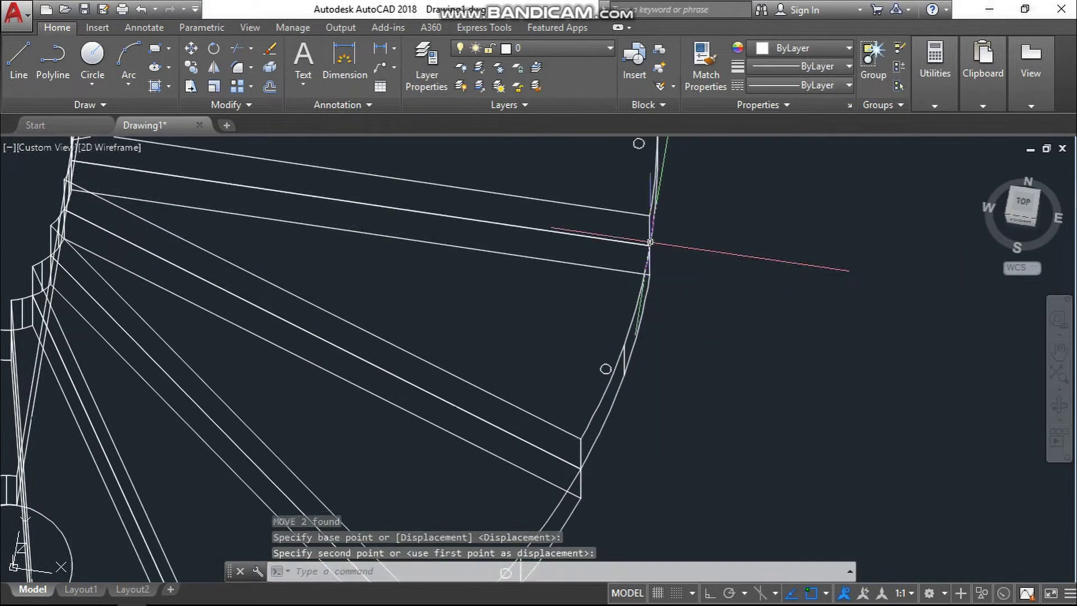
Inspect the stacked treads and the base circle of the spiral staircase from several sides.
{"action": "scroll", "coordinate": [651, 242], "scroll_direction": "down", "scroll_amount": 5}
{"action": "key", "text": "Escape"}
{"action": "middle_click_drag", "start_coordinate": [404, 341], "coordinate": [406, 343], "text": "shift"}
{"action": "scroll", "coordinate": [536, 388], "scroll_direction": "down", "scroll_amount": 6}
{"action": "middle_click_drag", "start_coordinate": [556, 421], "coordinate": [578, 401]}
{"action": "key", "text": "Escape"}
{"action": "scroll", "coordinate": [527, 444], "scroll_direction": "up", "scroll_amount": 5}
{"action": "left_click", "coordinate": [1059, 405]}
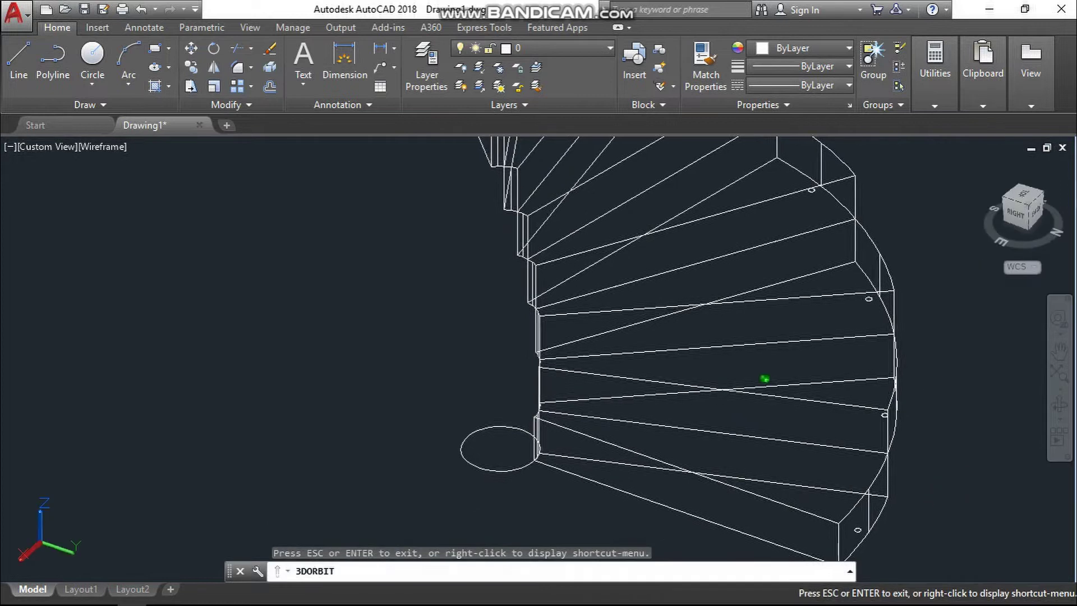
{"action": "left_click_drag", "start_coordinate": [765, 377], "coordinate": [723, 380]}
{"action": "scroll", "coordinate": [616, 319], "scroll_direction": "down", "scroll_amount": 5}
{"action": "middle_click_drag", "start_coordinate": [577, 323], "coordinate": [565, 431]}
{"action": "left_click_drag", "start_coordinate": [668, 452], "coordinate": [625, 451]}
{"action": "key", "text": "Escape"}
{"action": "key", "text": "Escape"}
Extrude the central circle into a column, picking its height at the upper inner edge of the highest tread.
{"action": "scroll", "coordinate": [540, 449], "scroll_direction": "up", "scroll_amount": 4}
{"action": "left_click", "coordinate": [549, 452]}
{"action": "left_click", "coordinate": [530, 462]}
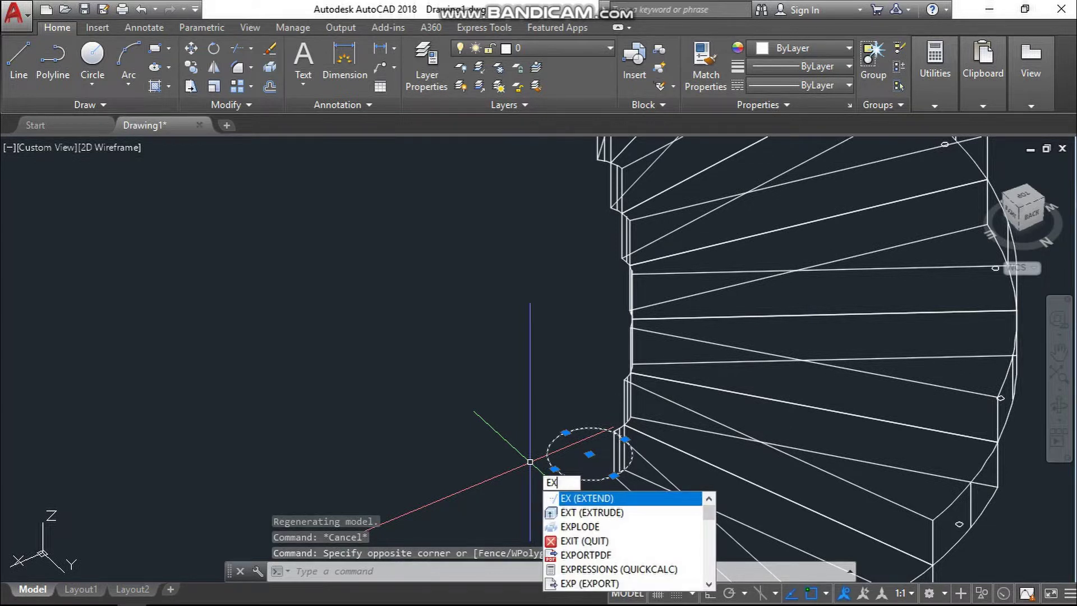
{"action": "type", "text": "T"}
{"action": "key", "text": "Return"}
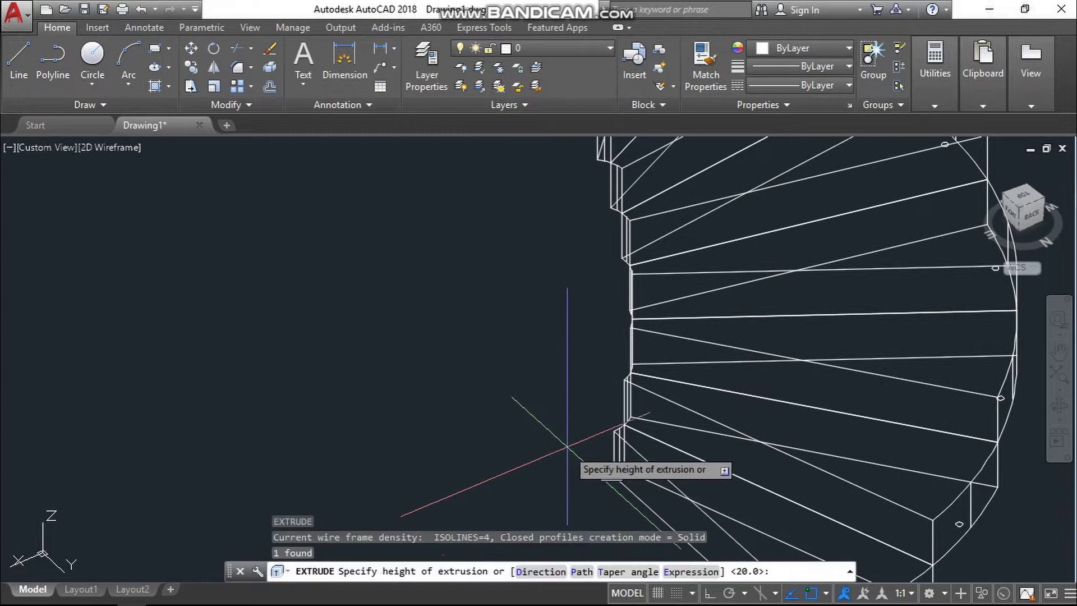
{"action": "scroll", "coordinate": [555, 362], "scroll_direction": "down", "scroll_amount": 5}
{"action": "scroll", "coordinate": [547, 348], "scroll_direction": "up", "scroll_amount": 8}
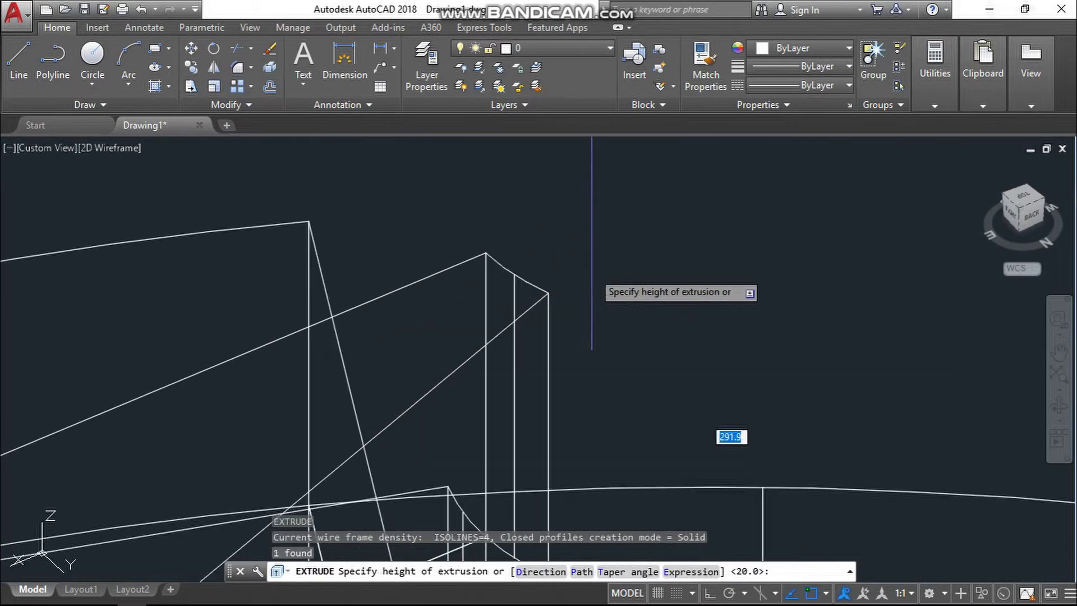
{"action": "left_click", "coordinate": [514, 275]}
{"action": "scroll", "coordinate": [516, 276], "scroll_direction": "down", "scroll_amount": 5}
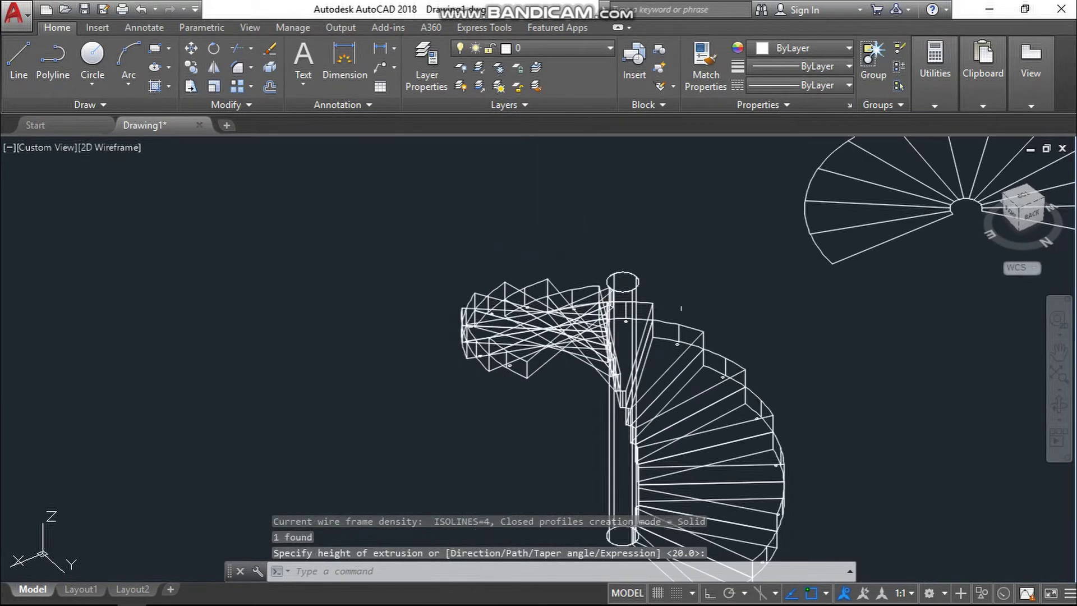
Examine the stacked treads and the central column from above, with the small circles along the outer edge in view.
{"action": "left_click", "coordinate": [1059, 405]}
{"action": "left_click_drag", "start_coordinate": [657, 353], "coordinate": [381, 286]}
{"action": "left_click_drag", "start_coordinate": [662, 275], "coordinate": [779, 421]}
{"action": "scroll", "coordinate": [780, 420], "scroll_direction": "down", "scroll_amount": 1}
{"action": "scroll", "coordinate": [780, 421], "scroll_direction": "down", "scroll_amount": 1}
{"action": "middle_click_drag", "start_coordinate": [780, 420], "coordinate": [767, 385]}
{"action": "scroll", "coordinate": [715, 418], "scroll_direction": "up", "scroll_amount": 5}
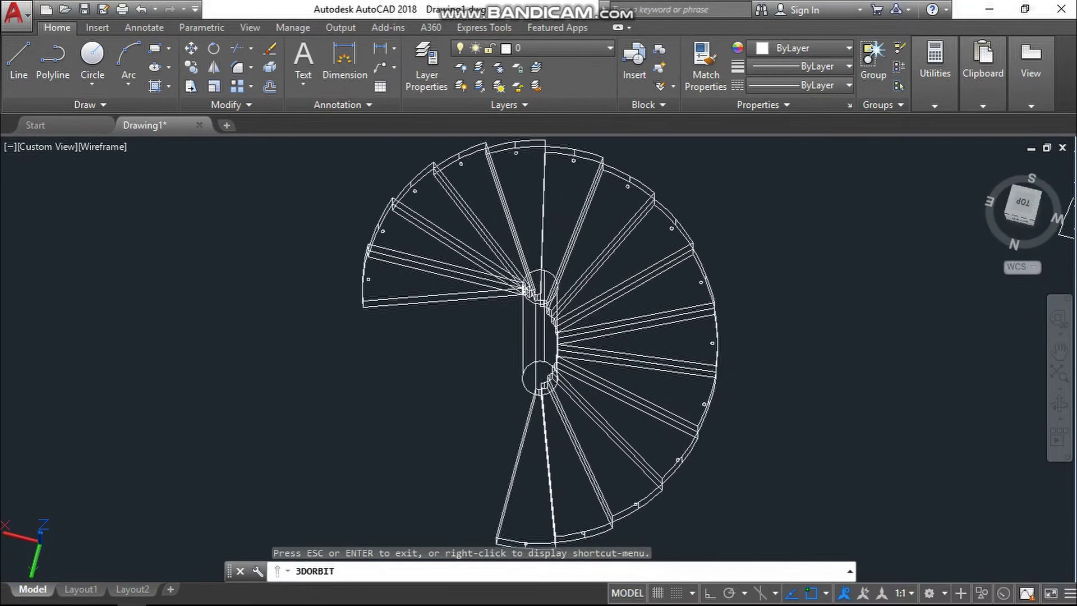
{"action": "scroll", "coordinate": [715, 402], "scroll_direction": "down", "scroll_amount": 2}
{"action": "scroll", "coordinate": [709, 388], "scroll_direction": "down", "scroll_amount": 3}
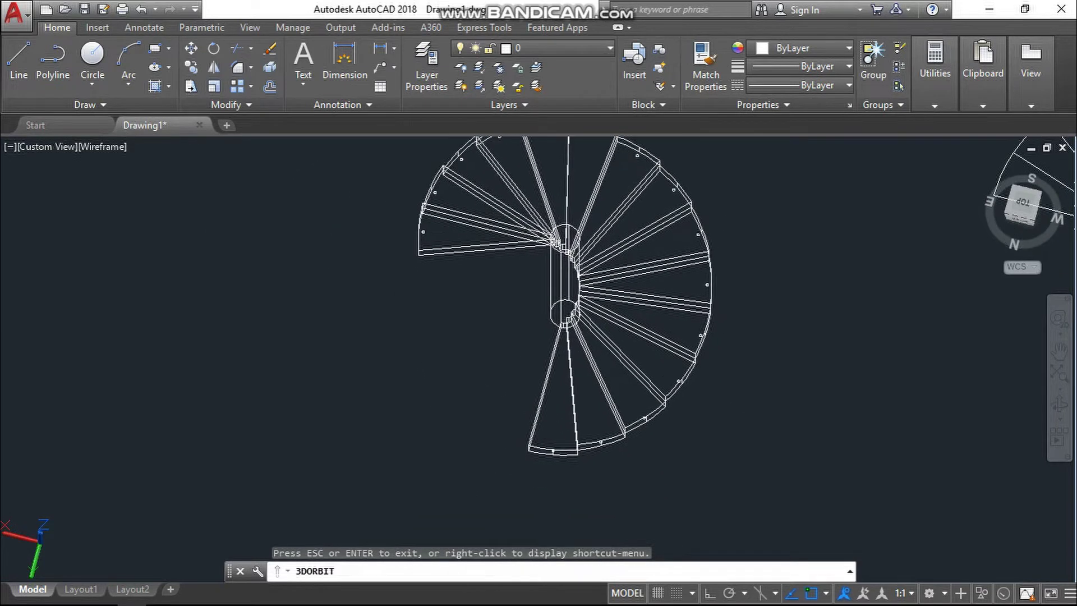
Copy all the small circles along the treads' outer edge into the empty space beside the staircase.
{"action": "key", "text": "Escape"}
{"action": "left_click", "coordinate": [542, 487]}
{"action": "left_click", "coordinate": [717, 395]}
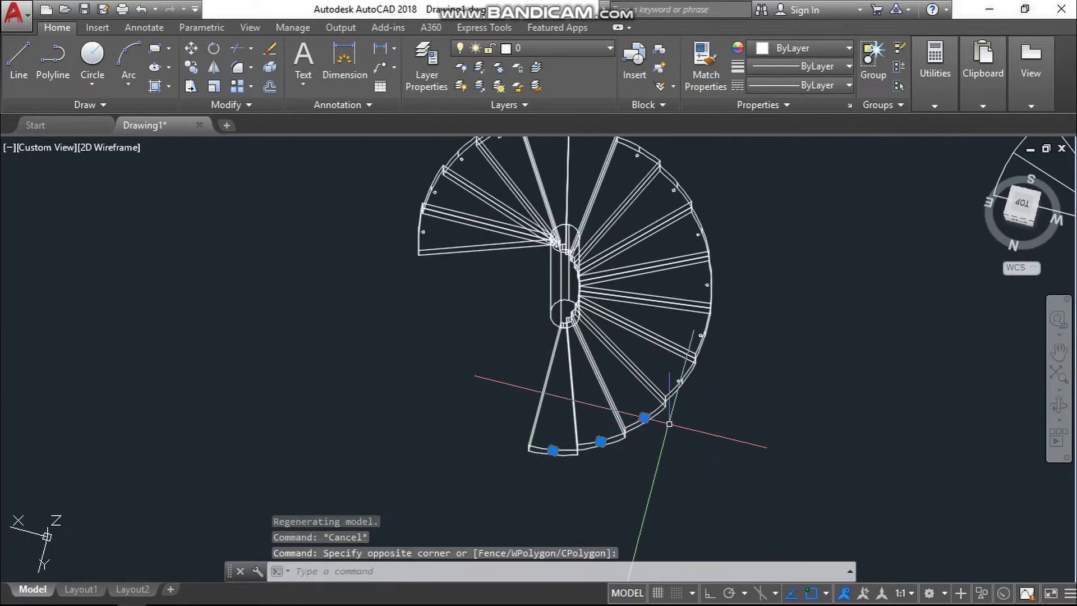
{"action": "left_click", "coordinate": [672, 413]}
{"action": "left_click", "coordinate": [733, 261]}
{"action": "middle_click_drag", "start_coordinate": [766, 397], "coordinate": [787, 476]}
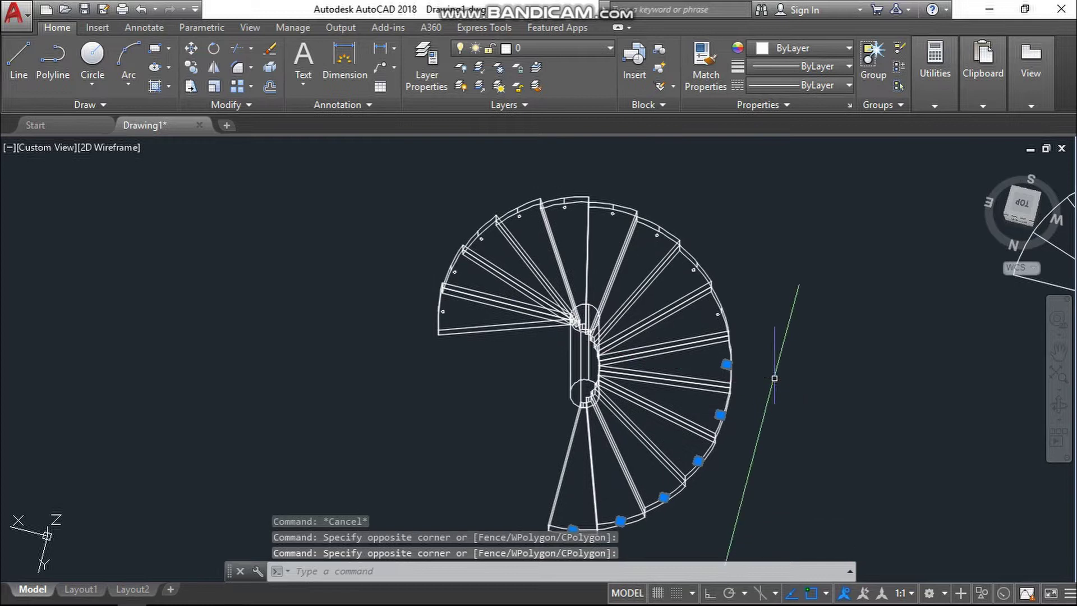
{"action": "left_click", "coordinate": [610, 178]}
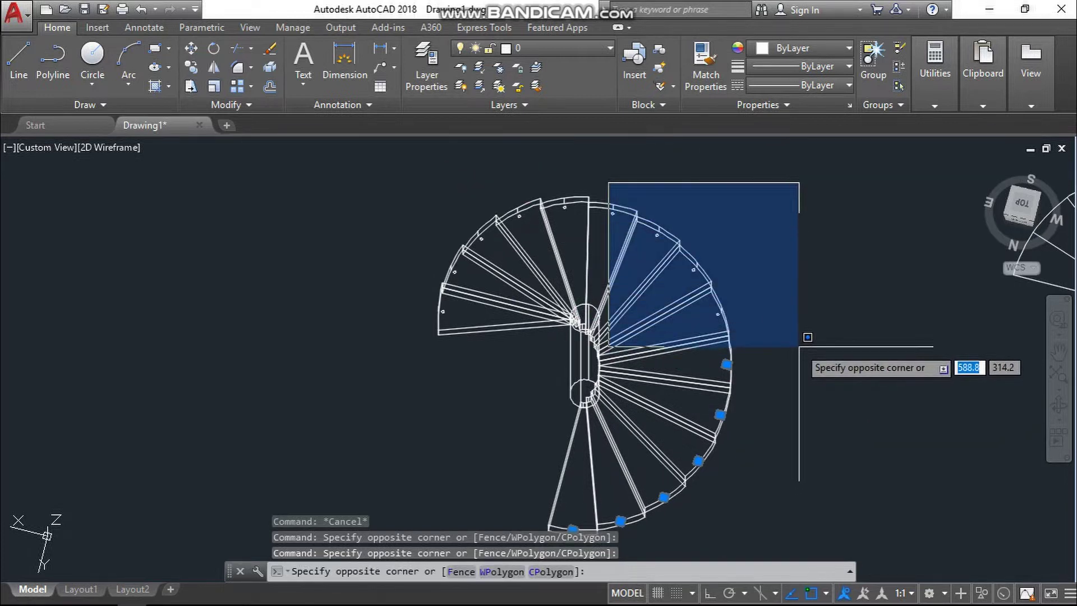
{"action": "left_click", "coordinate": [769, 331]}
{"action": "left_click", "coordinate": [470, 174]}
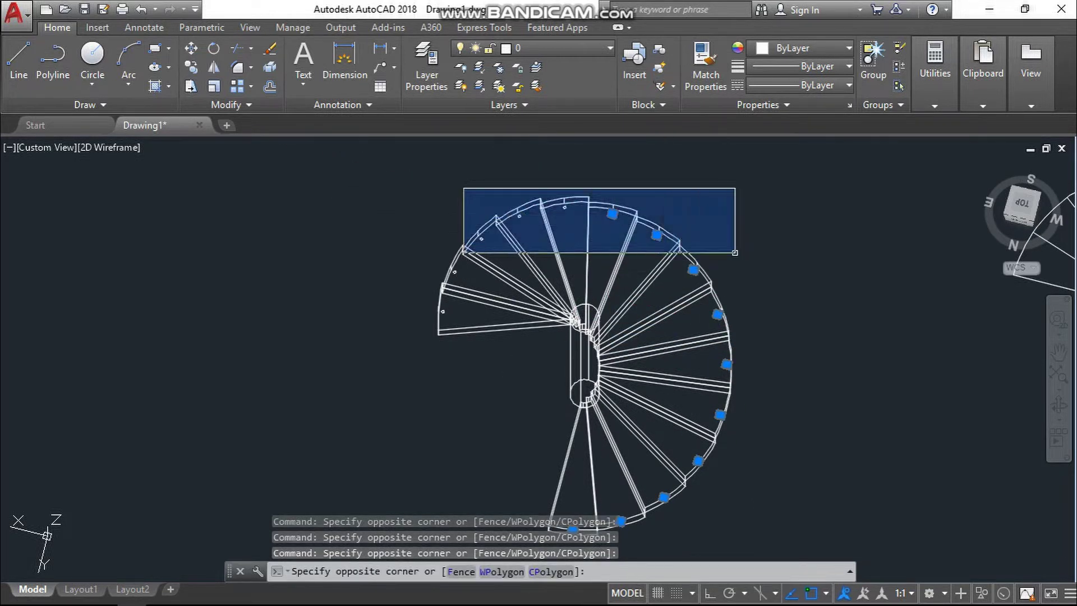
{"action": "left_click", "coordinate": [734, 253]}
{"action": "left_click", "coordinate": [405, 215]}
{"action": "left_click", "coordinate": [502, 373]}
{"action": "scroll", "coordinate": [503, 376], "scroll_direction": "down", "scroll_amount": 5}
{"action": "middle_click_drag", "start_coordinate": [503, 400], "coordinate": [503, 401]}
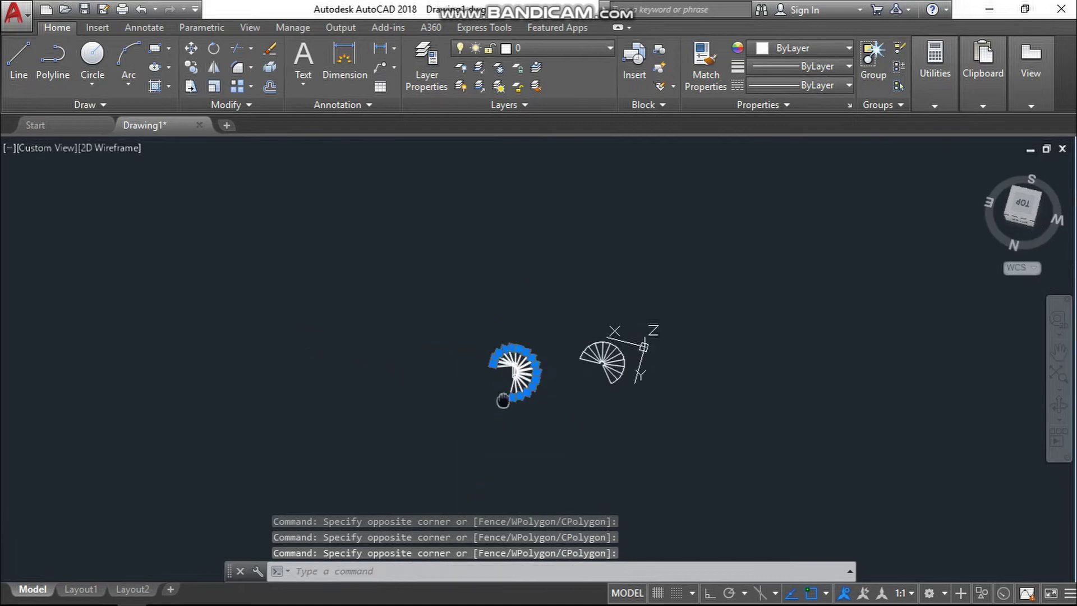
{"action": "type", "text": "co"}
{"action": "key", "text": "Return"}
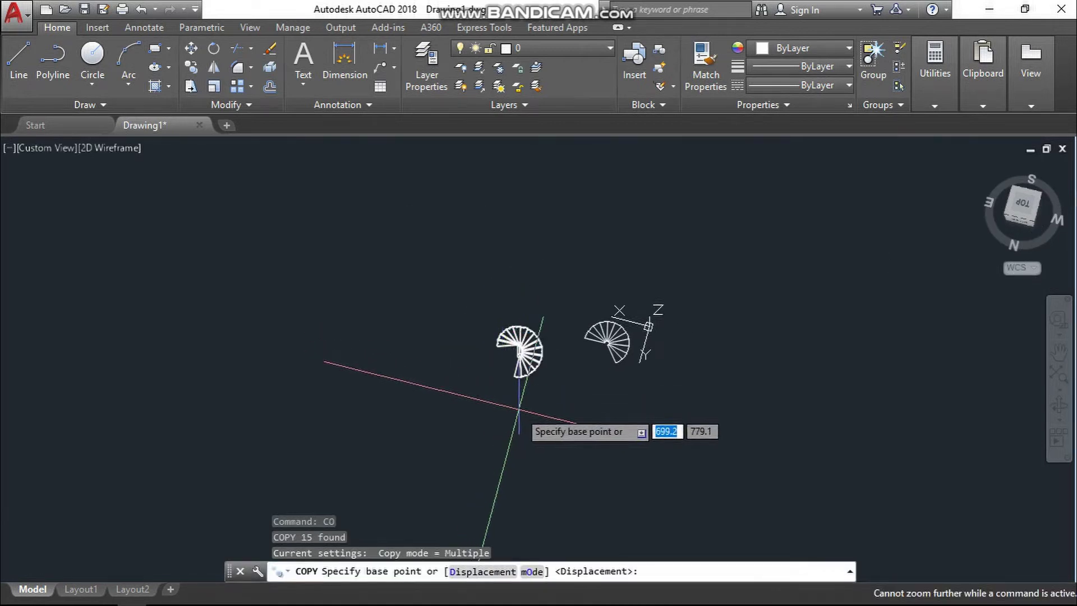
{"action": "scroll", "coordinate": [521, 410], "scroll_direction": "up", "scroll_amount": 4}
{"action": "left_click", "coordinate": [520, 411]}
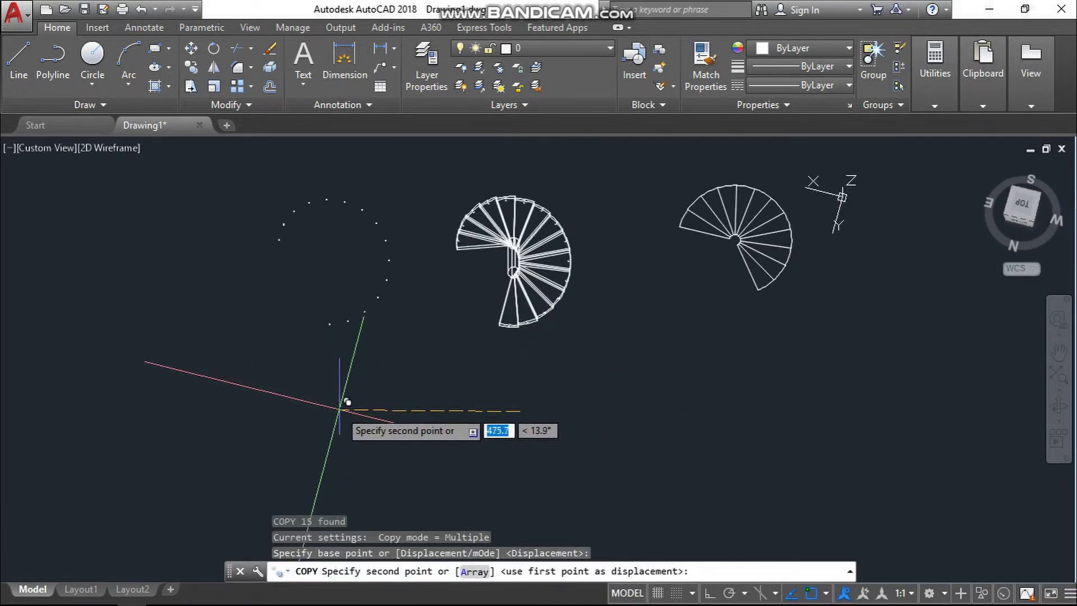
{"action": "left_click", "coordinate": [306, 393]}
{"action": "key", "text": "Escape"}
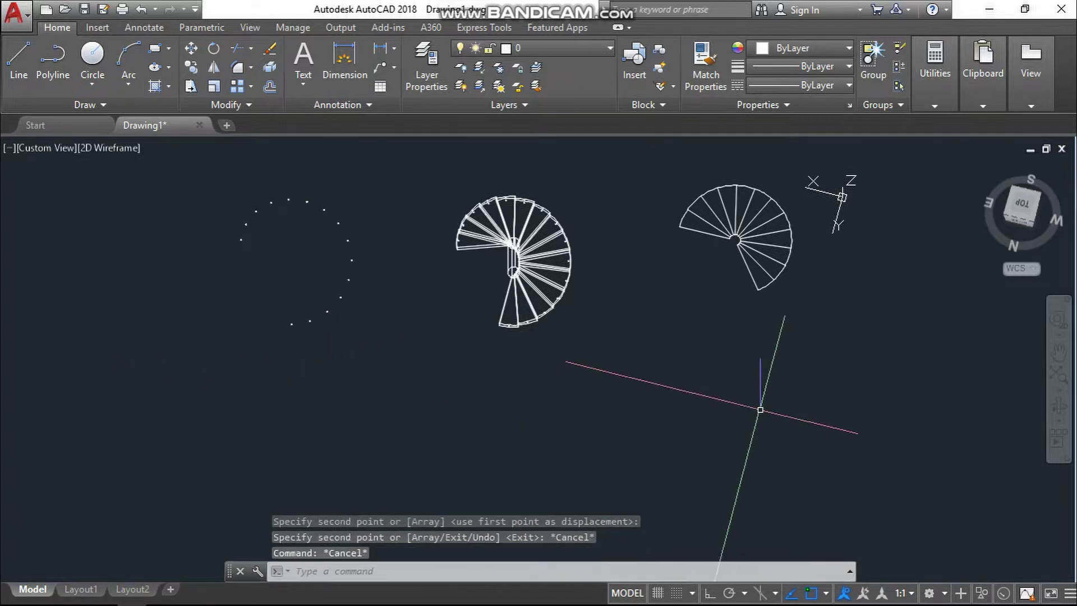
Delete the leftover flat tread layout near the origin.
{"action": "middle_click_drag", "start_coordinate": [726, 387], "coordinate": [727, 275], "text": "shift"}
{"action": "key", "text": "Escape"}
{"action": "left_click", "coordinate": [668, 216]}
{"action": "left_click", "coordinate": [920, 400]}
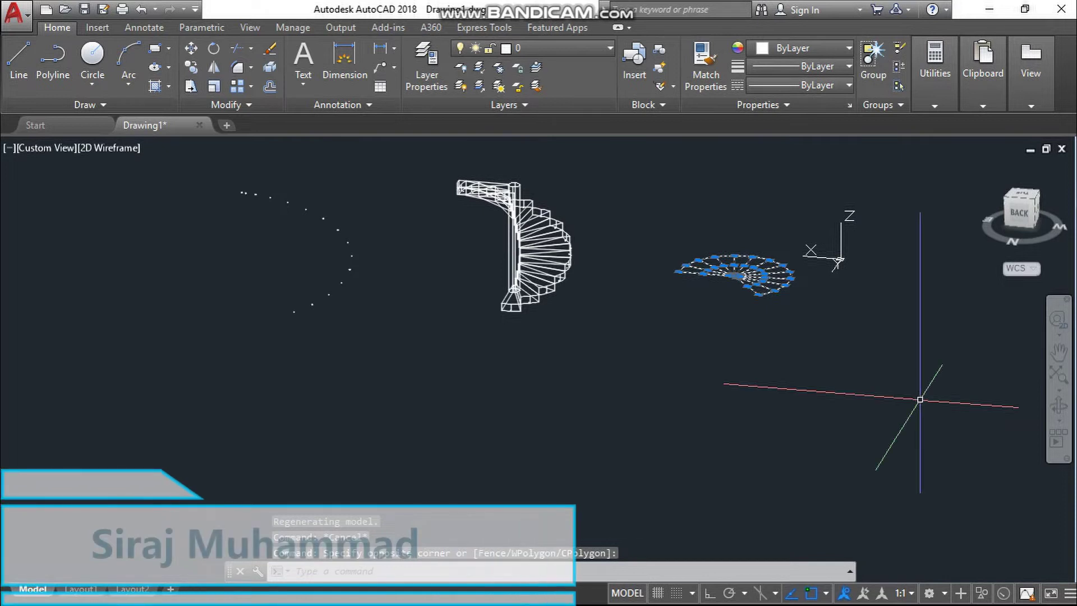
{"action": "key", "text": "Delete"}
Start a spline at the centre of the lowest copied circle and pass it through the next circle's centre.
{"action": "middle_click_drag", "start_coordinate": [661, 312], "coordinate": [734, 421]}
{"action": "scroll", "coordinate": [394, 417], "scroll_direction": "up", "scroll_amount": 6}
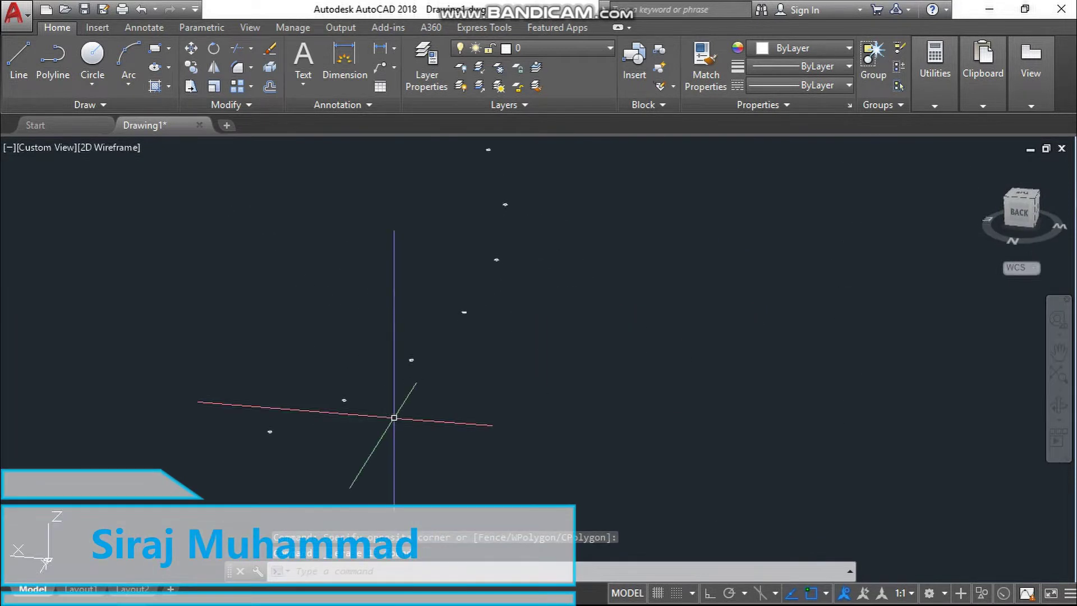
{"action": "middle_click_drag", "start_coordinate": [422, 300], "coordinate": [426, 304], "text": "shift"}
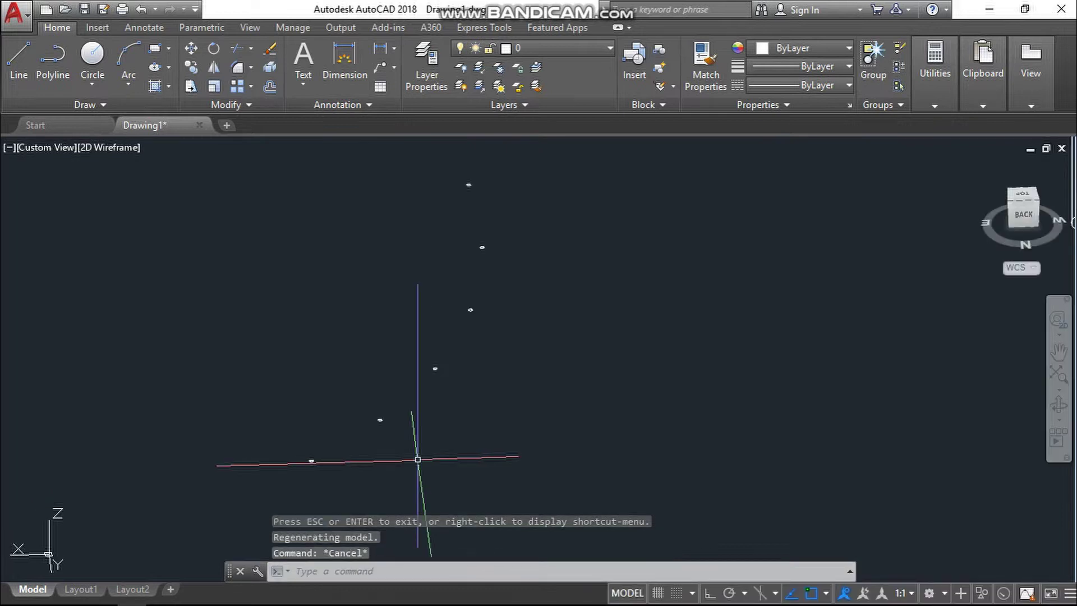
{"action": "type", "text": "p"}
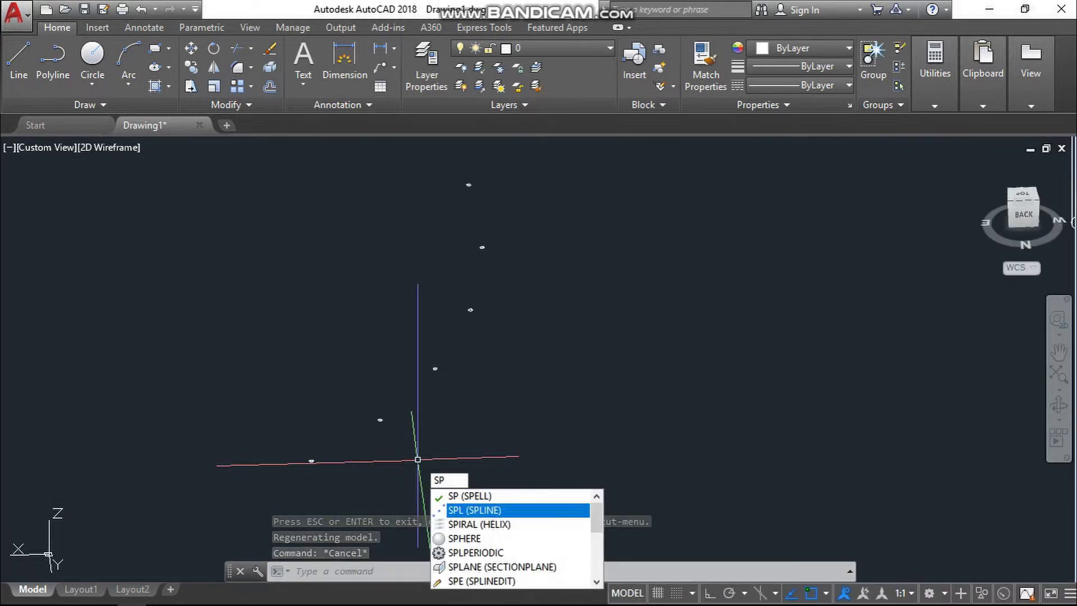
{"action": "key", "text": "Return"}
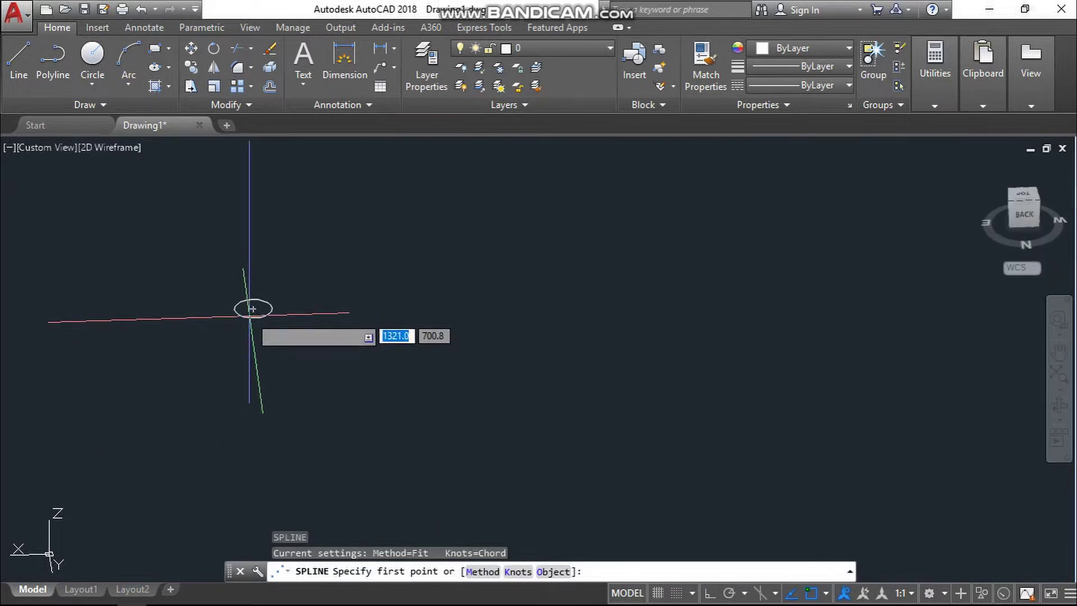
{"action": "left_click", "coordinate": [253, 308]}
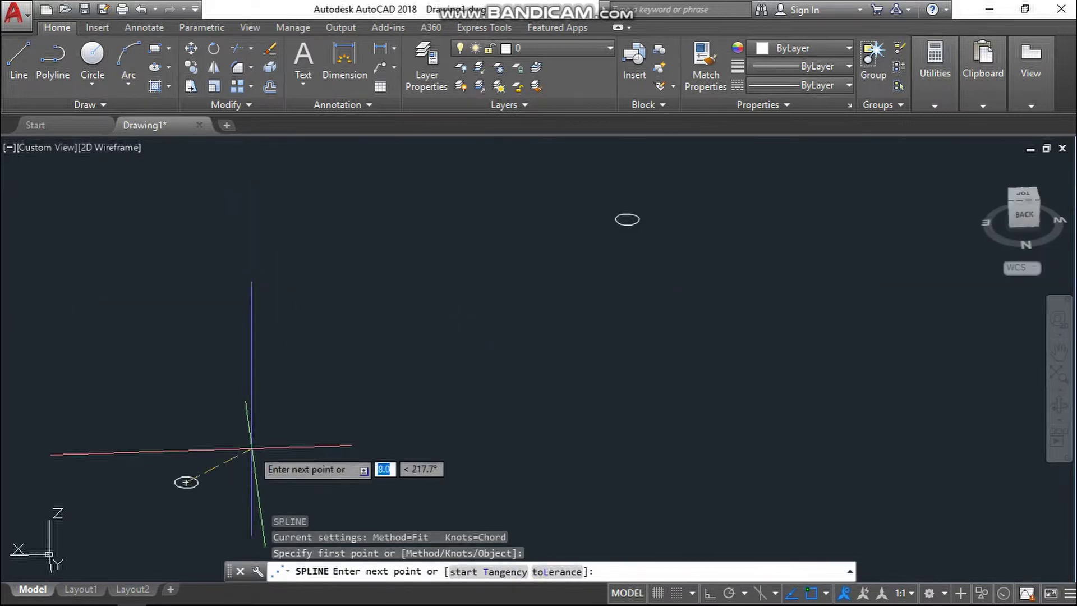
{"action": "scroll", "coordinate": [259, 444], "scroll_direction": "down", "scroll_amount": 4}
{"action": "scroll", "coordinate": [334, 392], "scroll_direction": "up", "scroll_amount": 3}
{"action": "scroll", "coordinate": [258, 448], "scroll_direction": "up", "scroll_amount": 5}
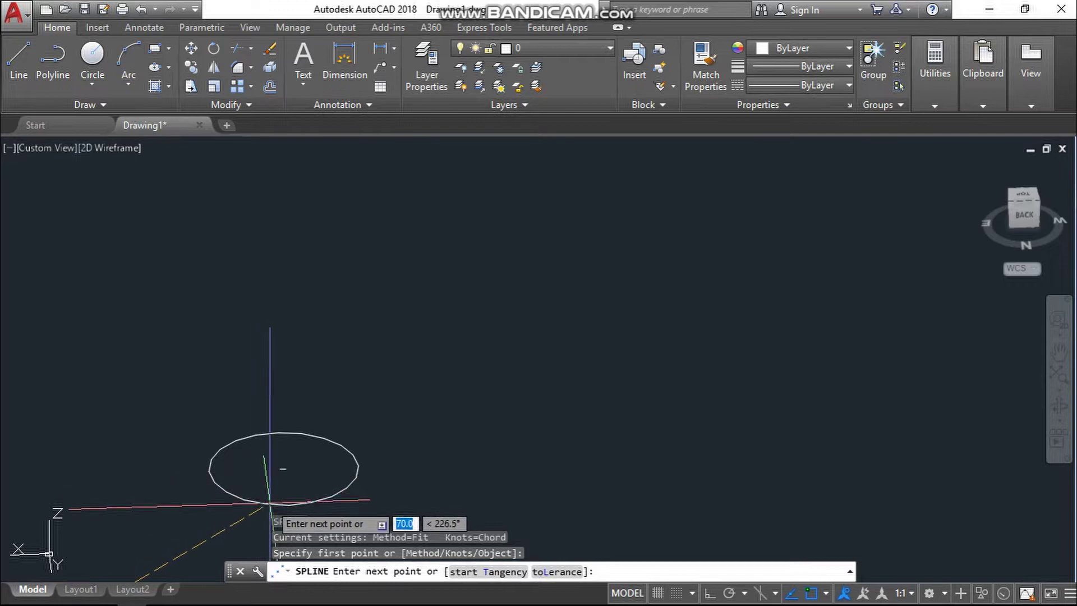
{"action": "left_click", "coordinate": [283, 468]}
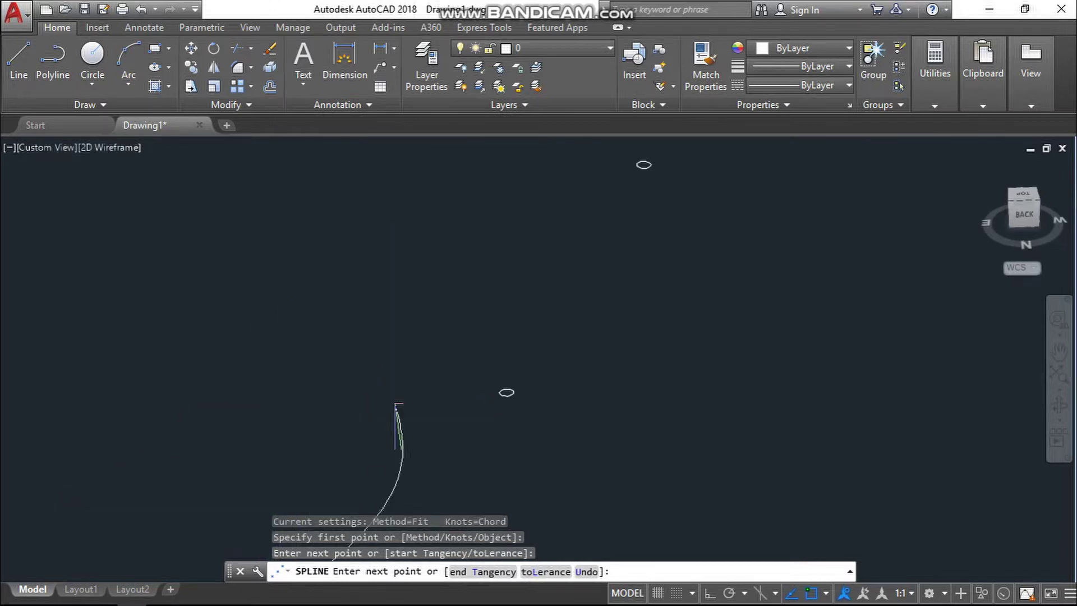
Continue the spline upward through the centres of the following circles, in order around the outer bend.
{"action": "left_click", "coordinate": [483, 354]}
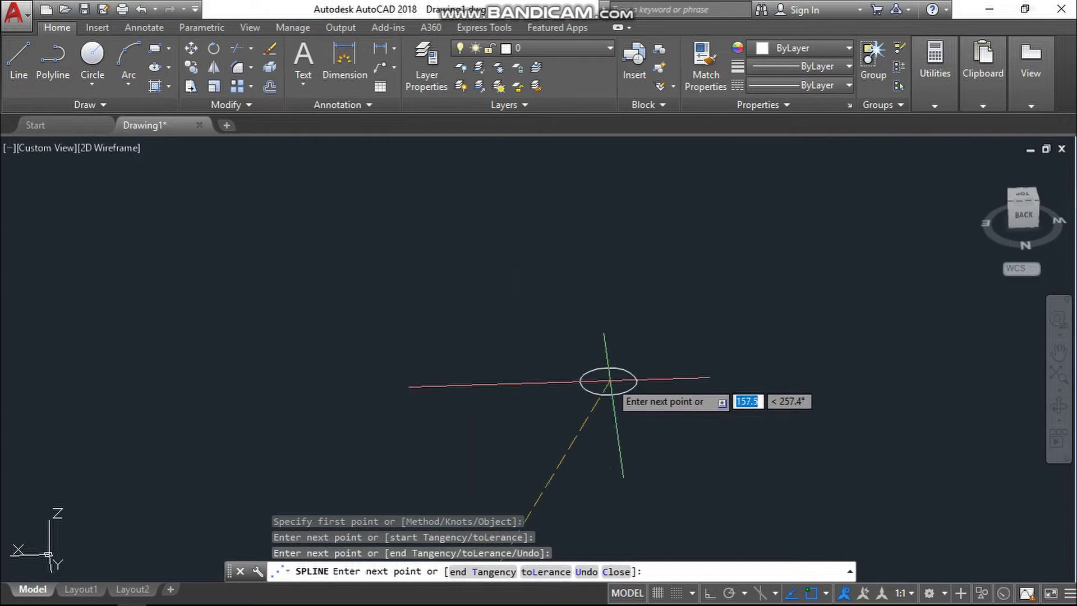
{"action": "left_click", "coordinate": [608, 381]}
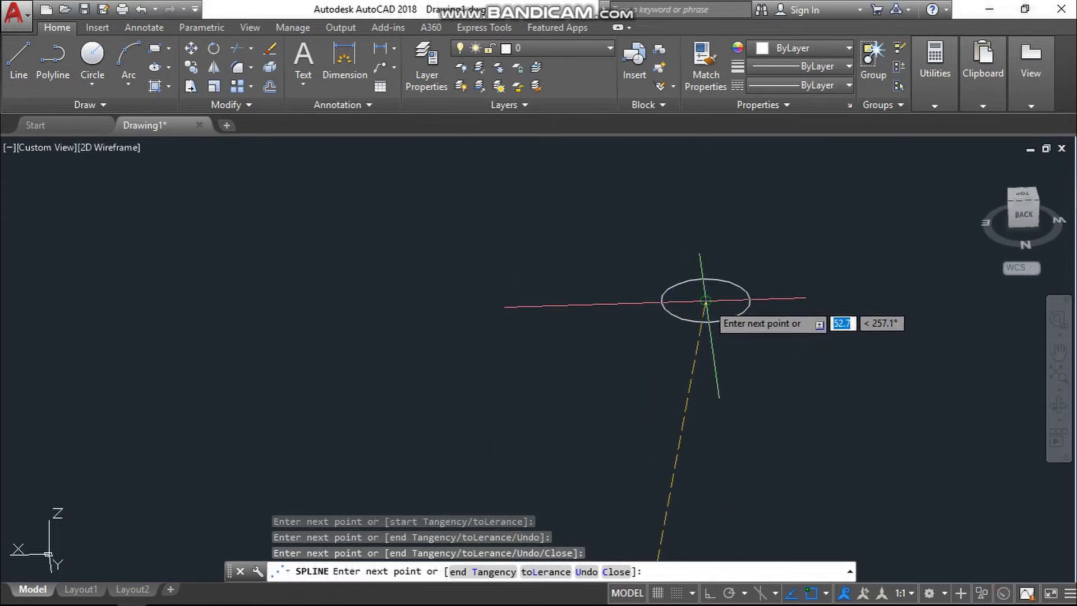
{"action": "left_click", "coordinate": [694, 320]}
{"action": "middle_click_drag", "start_coordinate": [635, 437], "coordinate": [635, 476]}
{"action": "scroll", "coordinate": [658, 362], "scroll_direction": "up", "scroll_amount": 5}
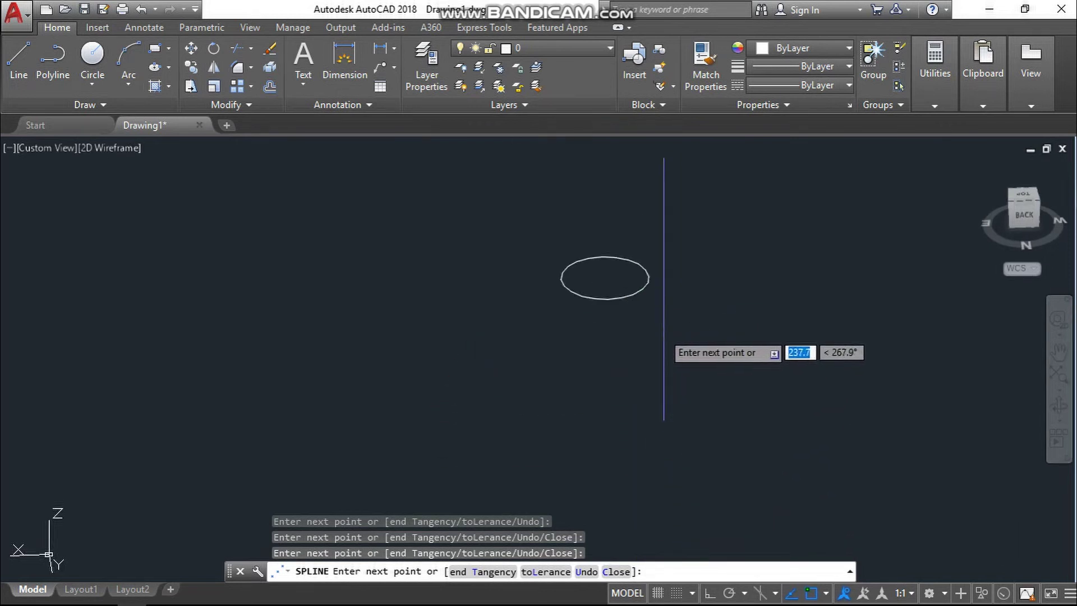
{"action": "left_click", "coordinate": [575, 244]}
{"action": "scroll", "coordinate": [568, 256], "scroll_direction": "down", "scroll_amount": 5}
{"action": "middle_click_drag", "start_coordinate": [567, 260], "coordinate": [655, 548]}
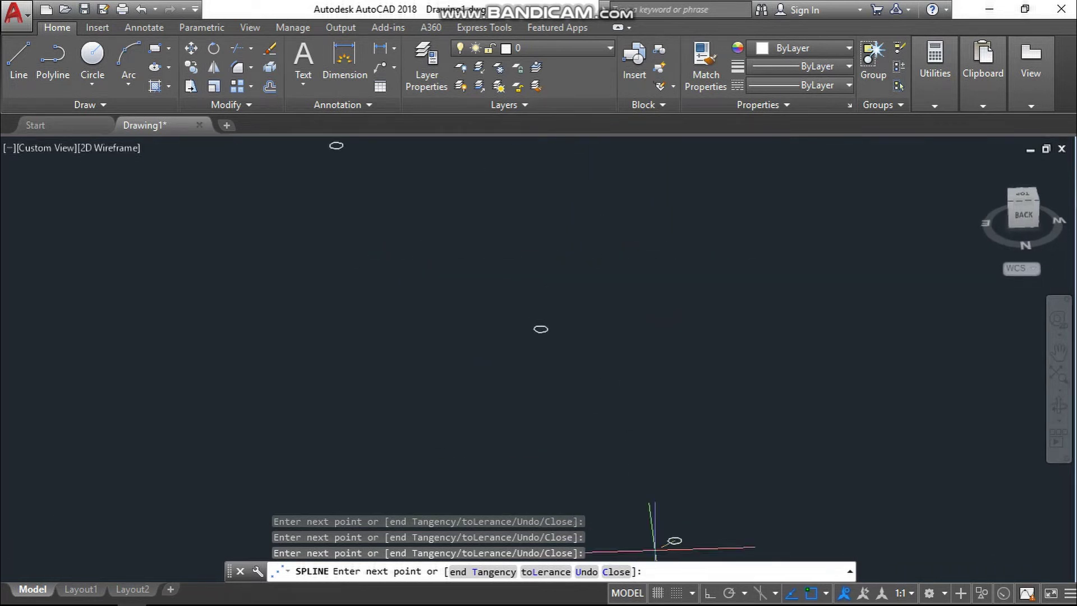
{"action": "scroll", "coordinate": [540, 339], "scroll_direction": "up", "scroll_amount": 4}
{"action": "left_click", "coordinate": [542, 291]}
{"action": "scroll", "coordinate": [520, 315], "scroll_direction": "down", "scroll_amount": 5}
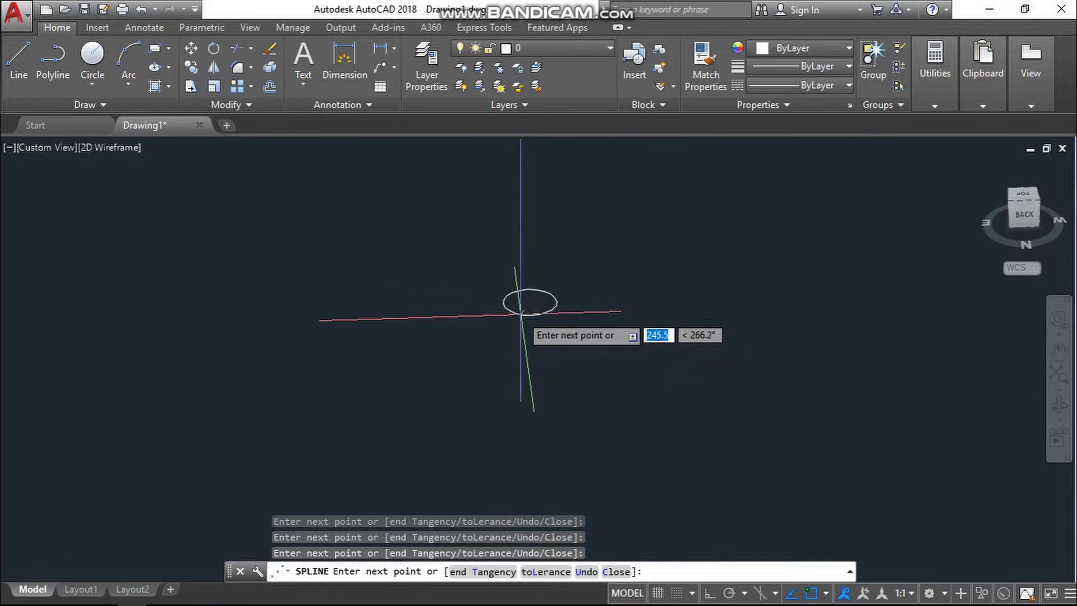
Extend the spline circle by circle along the upper stretch, up to the centre of the fourth circle from the top end.
{"action": "middle_click_drag", "start_coordinate": [519, 316], "coordinate": [627, 561]}
{"action": "scroll", "coordinate": [470, 411], "scroll_direction": "down", "scroll_amount": 2}
{"action": "scroll", "coordinate": [364, 353], "scroll_direction": "up", "scroll_amount": 4}
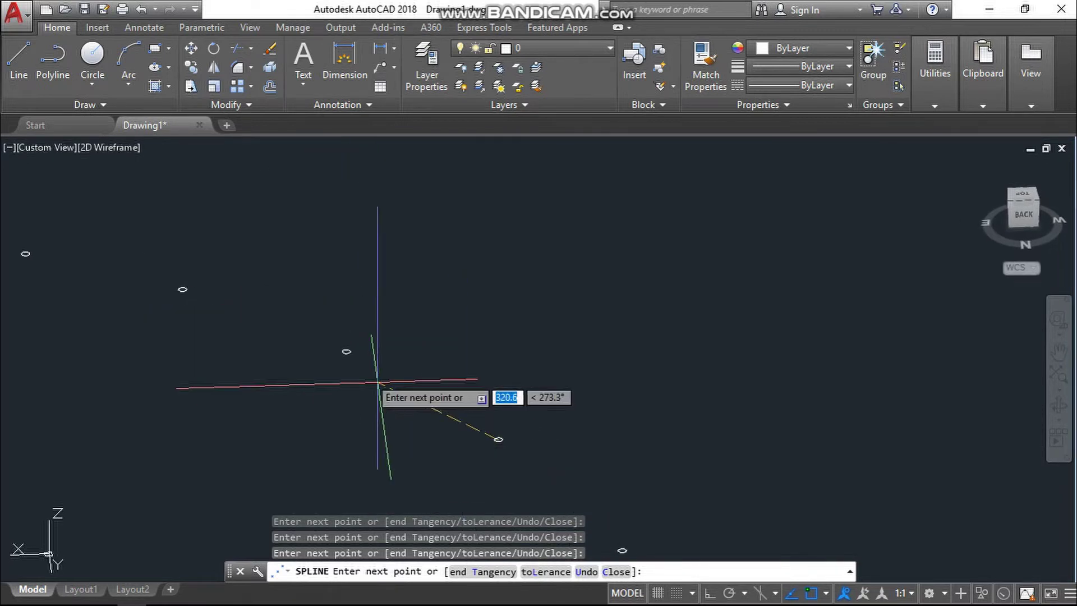
{"action": "scroll", "coordinate": [344, 356], "scroll_direction": "up", "scroll_amount": 4}
{"action": "left_click", "coordinate": [349, 329]}
{"action": "scroll", "coordinate": [317, 359], "scroll_direction": "down", "scroll_amount": 4}
{"action": "middle_click_drag", "start_coordinate": [269, 362], "coordinate": [376, 432]}
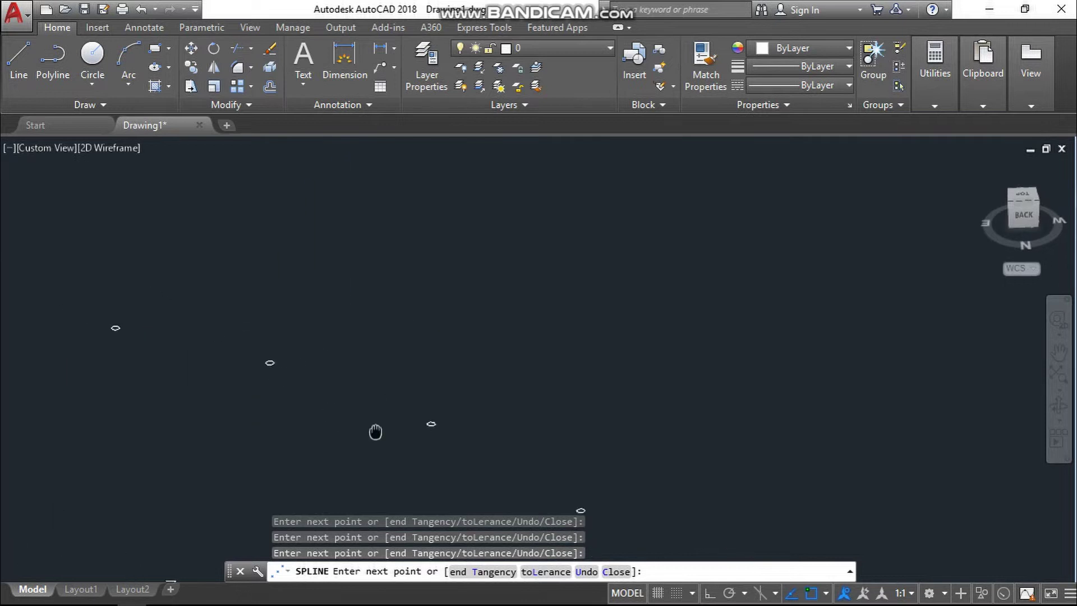
{"action": "scroll", "coordinate": [278, 365], "scroll_direction": "up", "scroll_amount": 4}
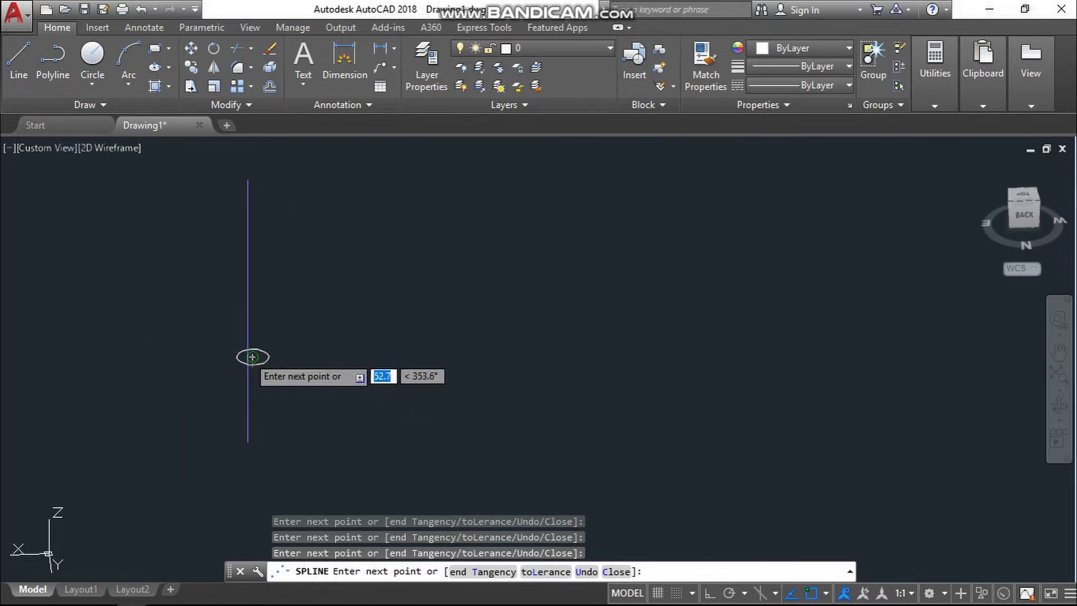
{"action": "scroll", "coordinate": [253, 357], "scroll_direction": "down", "scroll_amount": 5}
{"action": "scroll", "coordinate": [325, 336], "scroll_direction": "up", "scroll_amount": 5}
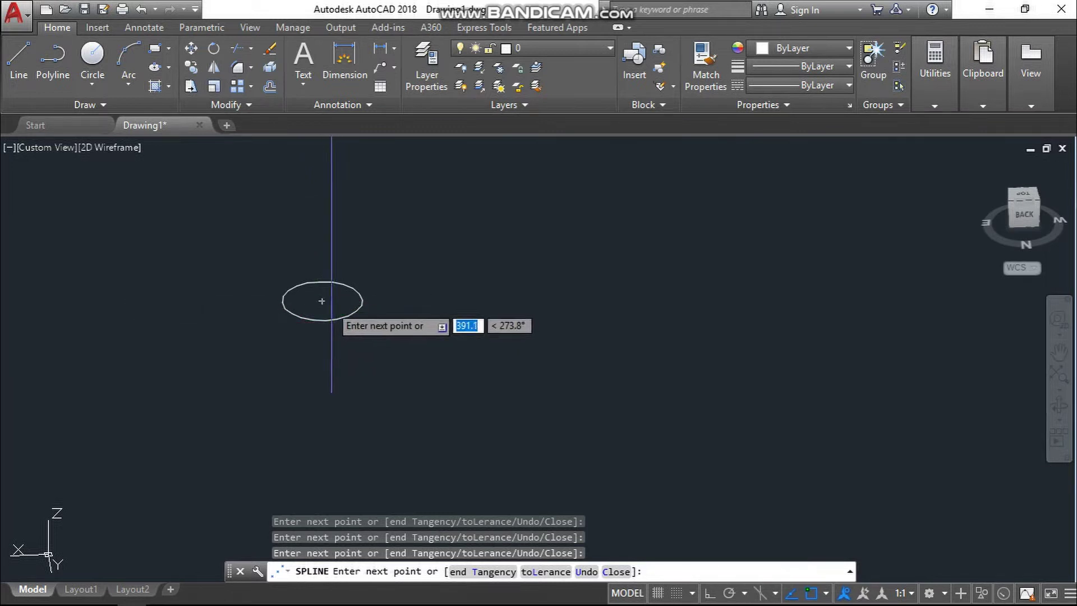
{"action": "scroll", "coordinate": [320, 301], "scroll_direction": "down", "scroll_amount": 5}
{"action": "scroll", "coordinate": [413, 397], "scroll_direction": "up", "scroll_amount": 5}
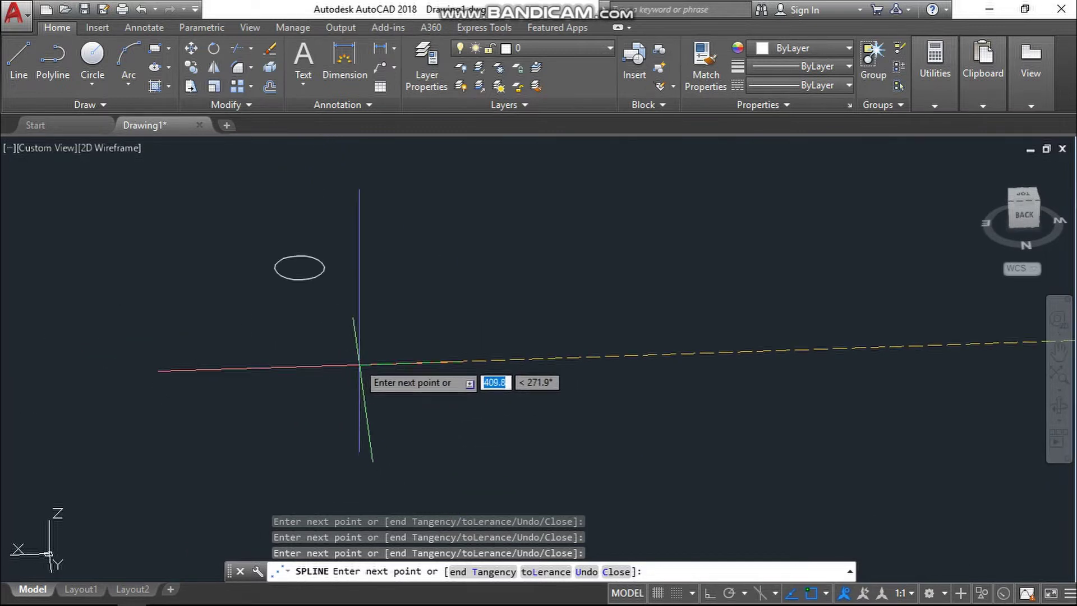
{"action": "scroll", "coordinate": [298, 265], "scroll_direction": "down", "scroll_amount": 5}
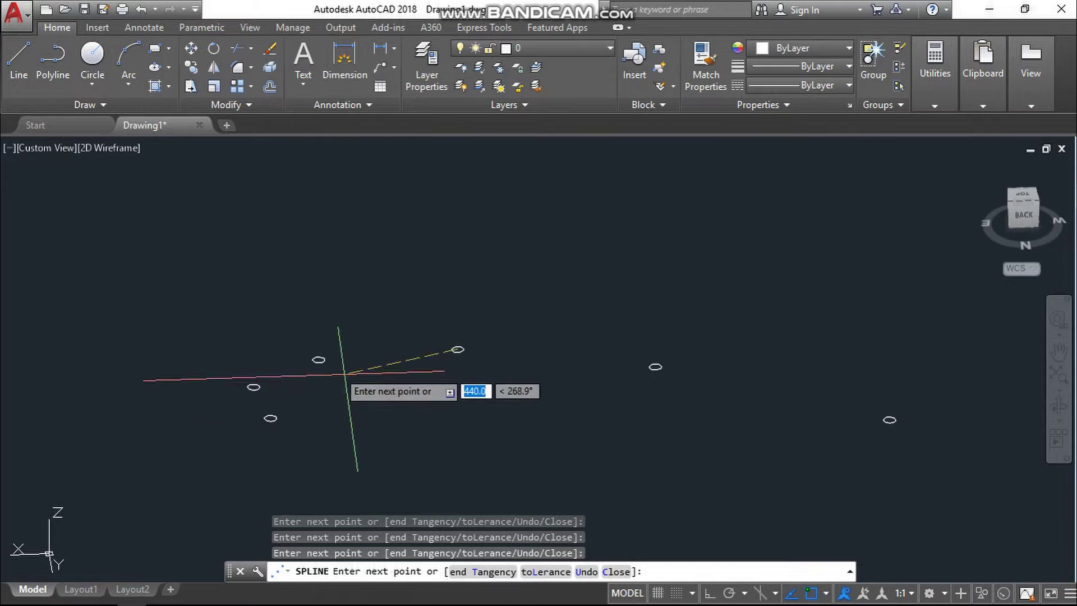
Pass the spline through the centres of the last three circles, finish it at the topmost one and check the curve.
{"action": "scroll", "coordinate": [393, 401], "scroll_direction": "up", "scroll_amount": 6}
{"action": "scroll", "coordinate": [561, 384], "scroll_direction": "down", "scroll_amount": 2}
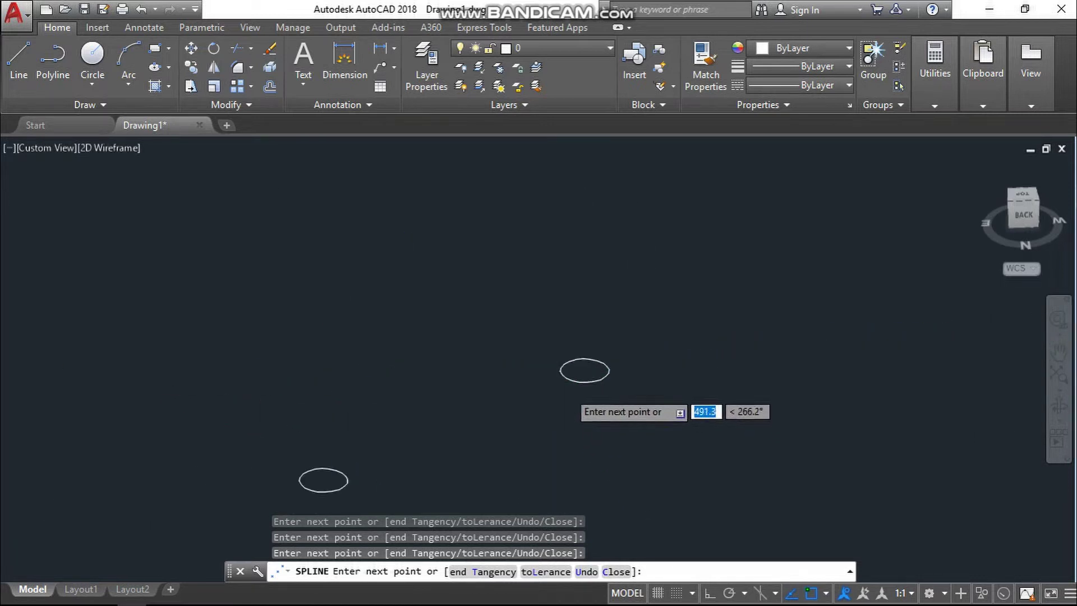
{"action": "scroll", "coordinate": [519, 395], "scroll_direction": "up", "scroll_amount": 3}
{"action": "left_click", "coordinate": [650, 348]}
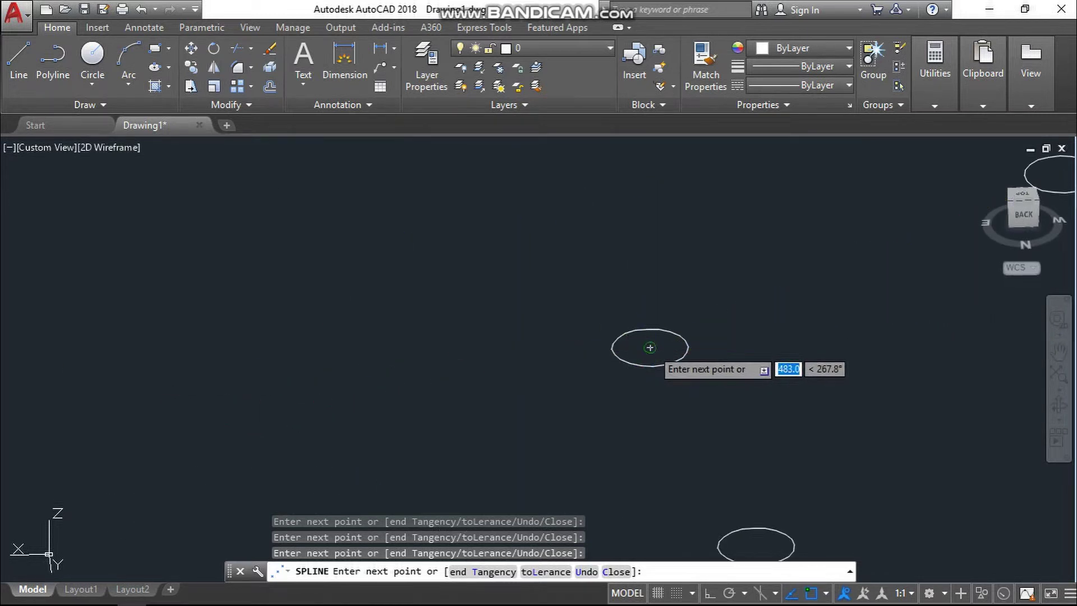
{"action": "scroll", "coordinate": [726, 472], "scroll_direction": "down", "scroll_amount": 2}
{"action": "left_click", "coordinate": [734, 477]}
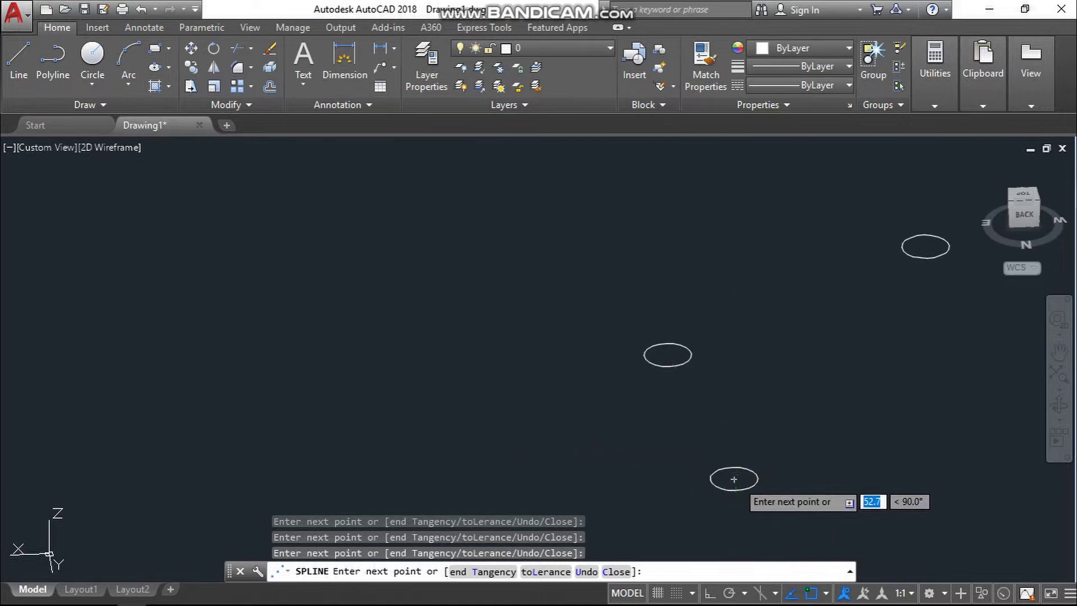
{"action": "key", "text": "Return"}
{"action": "scroll", "coordinate": [782, 466], "scroll_direction": "down", "scroll_amount": 4}
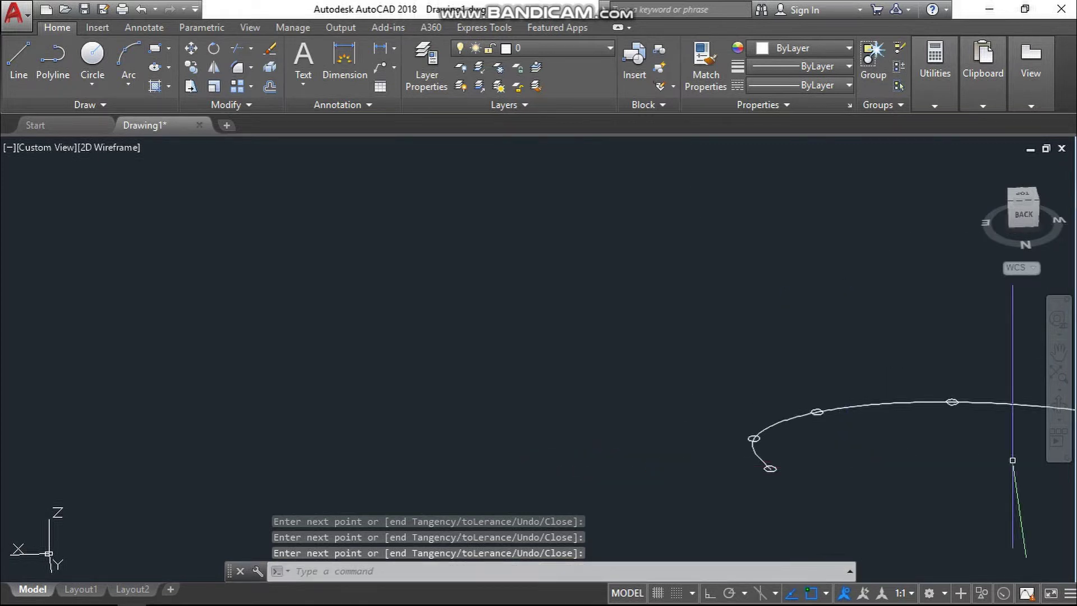
{"action": "middle_click_drag", "start_coordinate": [820, 428], "coordinate": [823, 430], "text": "shift"}
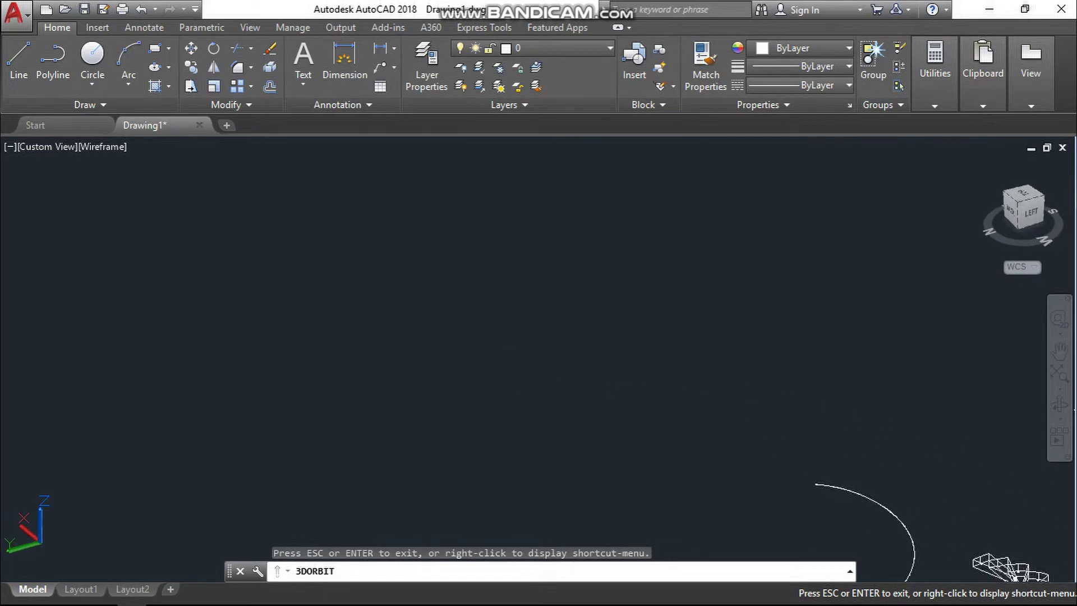
{"action": "middle_click_drag", "start_coordinate": [874, 518], "coordinate": [828, 363]}
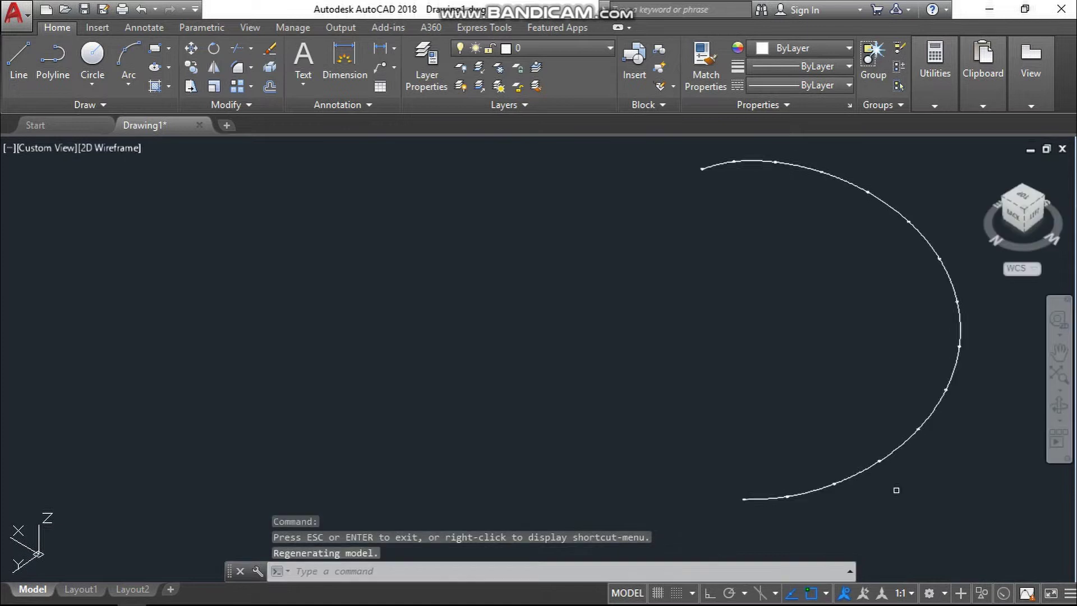
Copy the handrail spline from its lower end point straight up twice, with offsets of 0,0,50 and 0,0,100.
{"action": "type", "text": "z"}
{"action": "key", "text": "Return"}
{"action": "type", "text": "e"}
{"action": "key", "text": "Return"}
{"action": "middle_click_drag", "start_coordinate": [820, 481], "coordinate": [948, 464]}
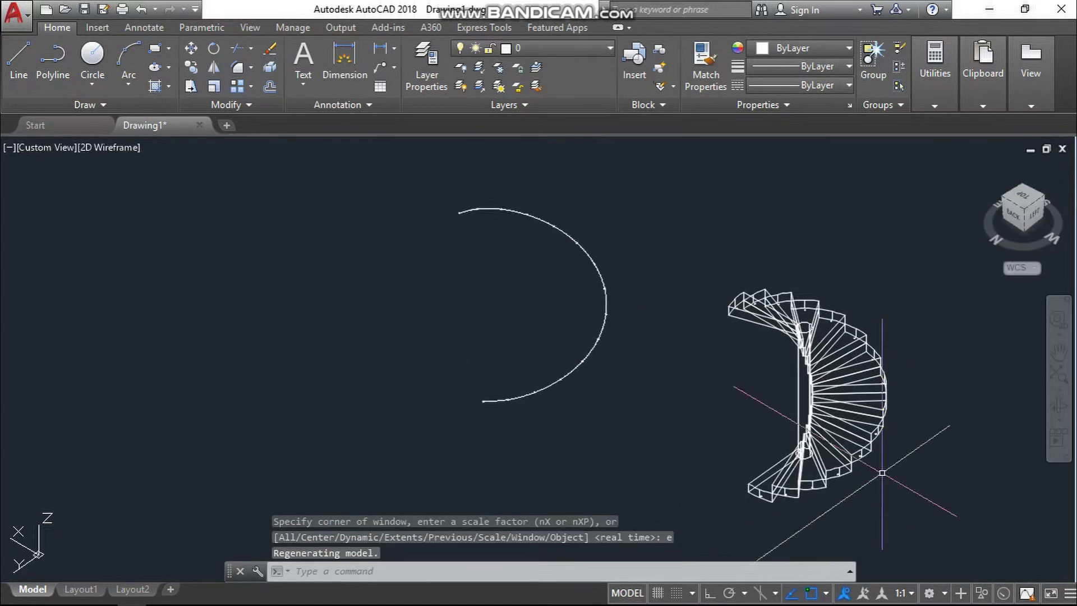
{"action": "scroll", "coordinate": [466, 373], "scroll_direction": "up", "scroll_amount": 6}
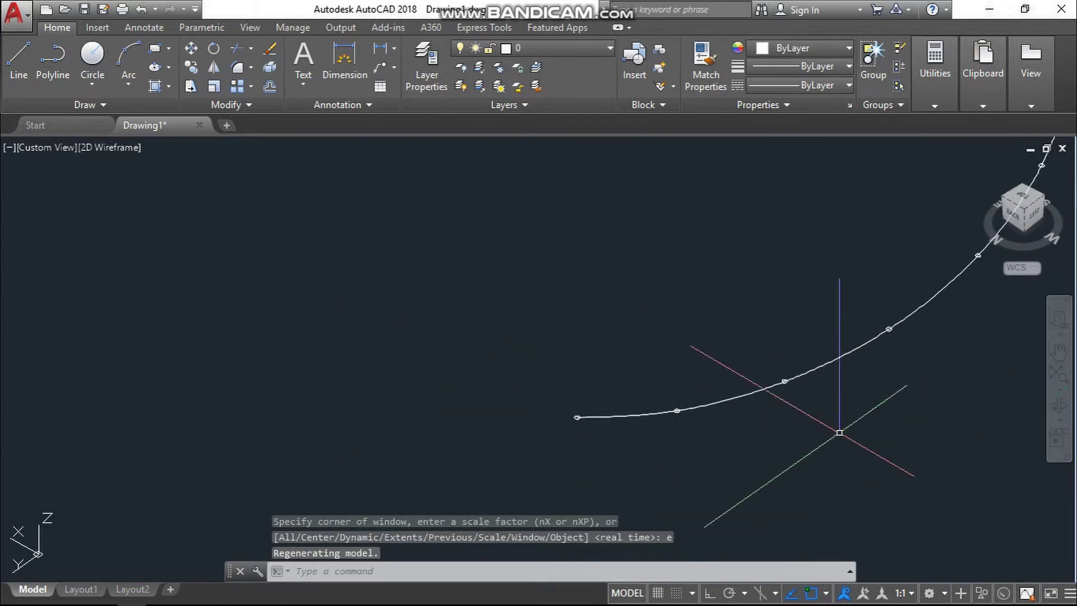
{"action": "scroll", "coordinate": [605, 412], "scroll_direction": "up", "scroll_amount": 4}
{"action": "left_click", "coordinate": [669, 470]}
{"action": "scroll", "coordinate": [669, 471], "scroll_direction": "down", "scroll_amount": 4}
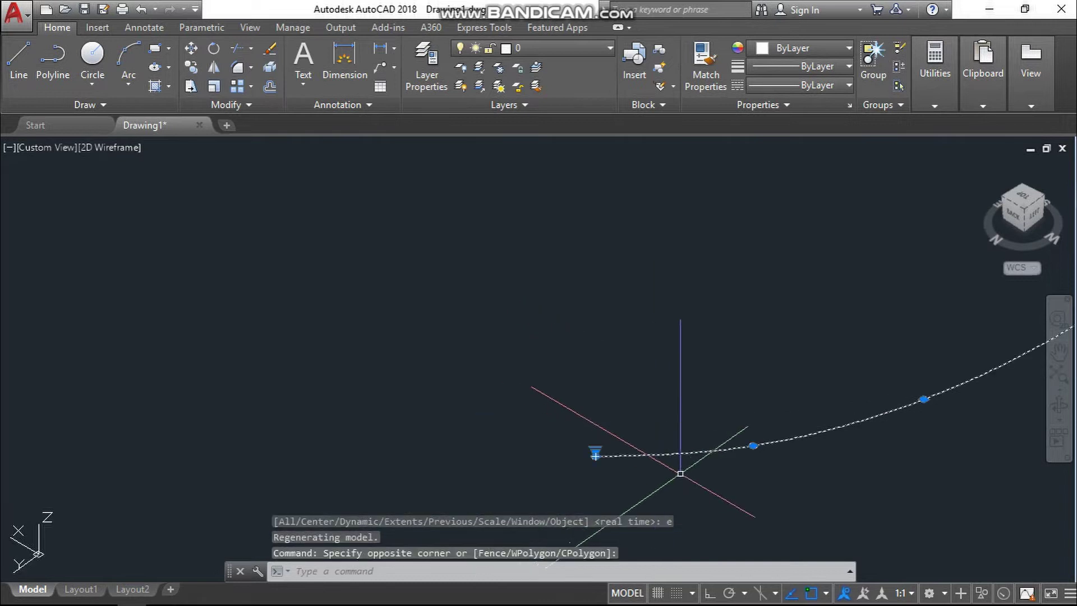
{"action": "type", "text": "co"}
{"action": "key", "text": "Return"}
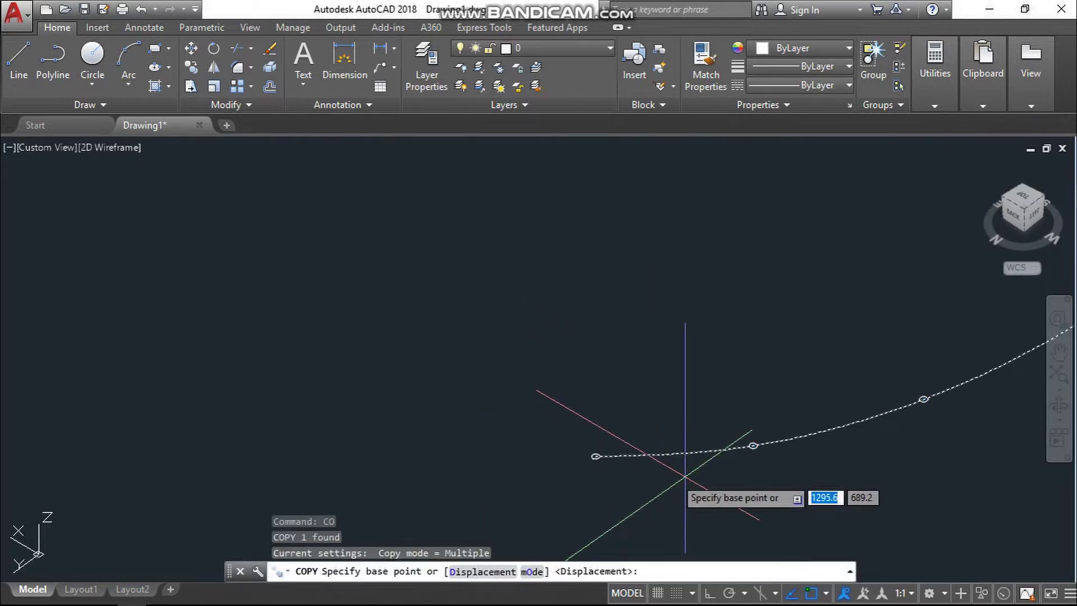
{"action": "left_click", "coordinate": [583, 438]}
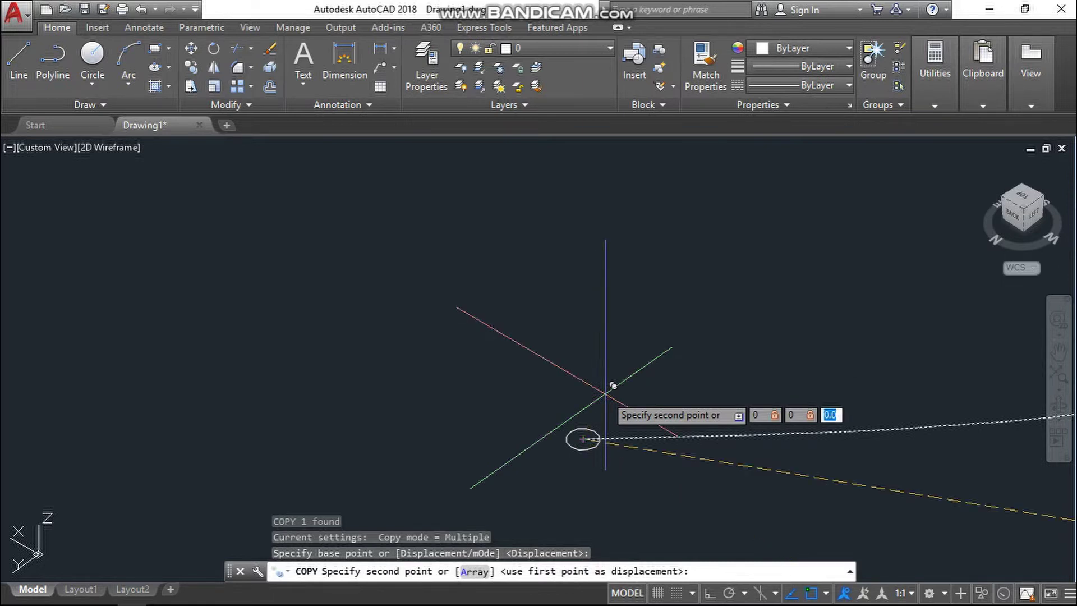
{"action": "key", "text": "Return"}
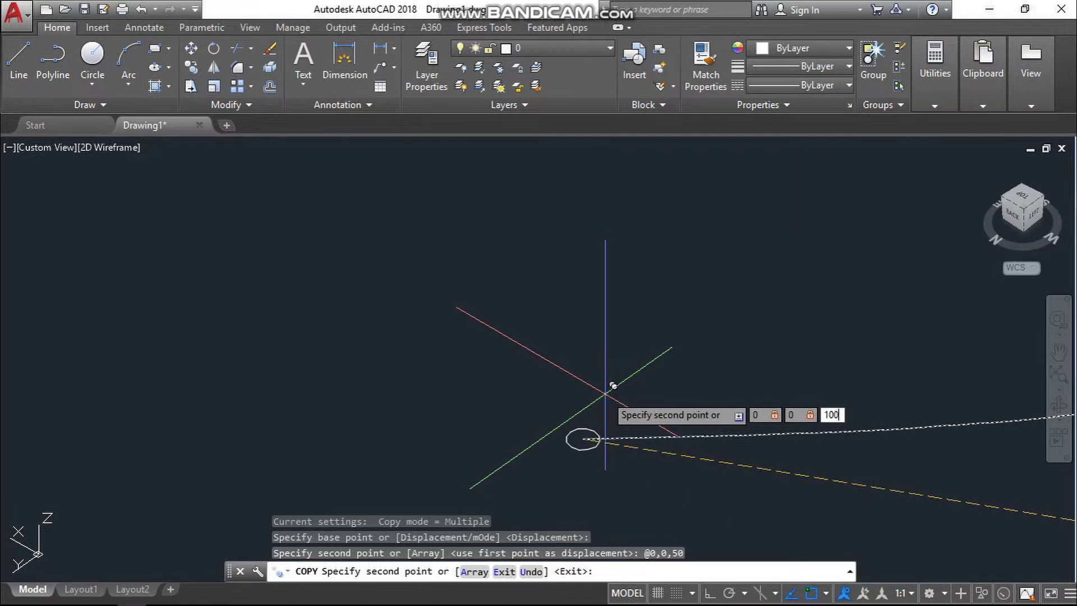
{"action": "key", "text": "Return"}
{"action": "key", "text": "Return"}
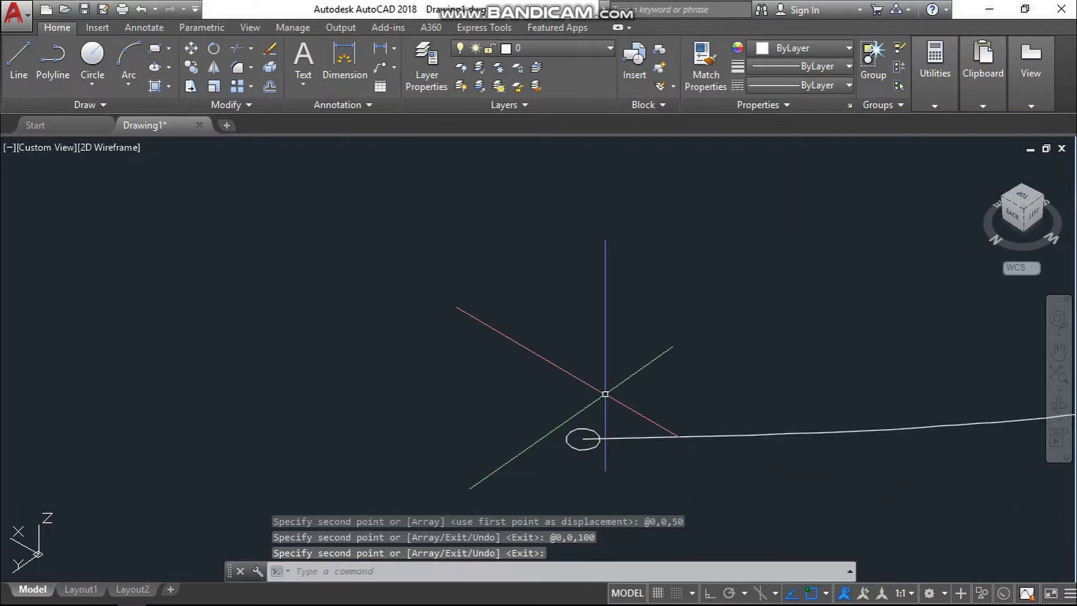
Delete the original spline that runs through the small circles, keeping its two raised copies.
{"action": "scroll", "coordinate": [634, 402], "scroll_direction": "down", "scroll_amount": 5}
{"action": "scroll", "coordinate": [801, 323], "scroll_direction": "down", "scroll_amount": 1}
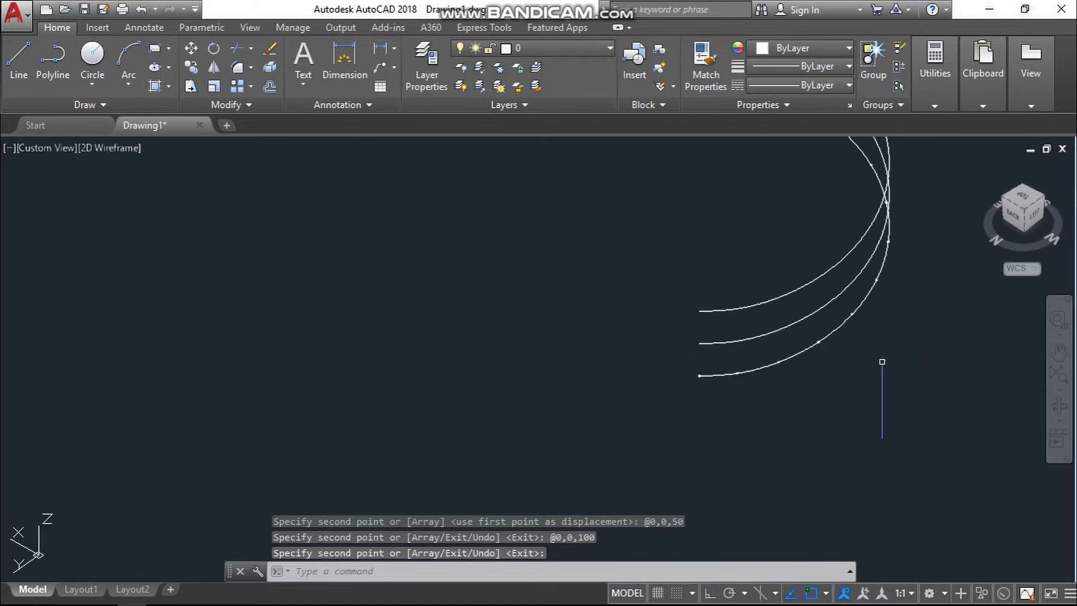
{"action": "left_click", "coordinate": [1058, 405]}
{"action": "mouse_move", "coordinate": [853, 278]}
{"action": "left_mouse_down"}
{"action": "mouse_move", "coordinate": [823, 296]}
{"action": "mouse_move", "coordinate": [777, 196]}
{"action": "mouse_move", "coordinate": [855, 247]}
{"action": "left_mouse_up"}
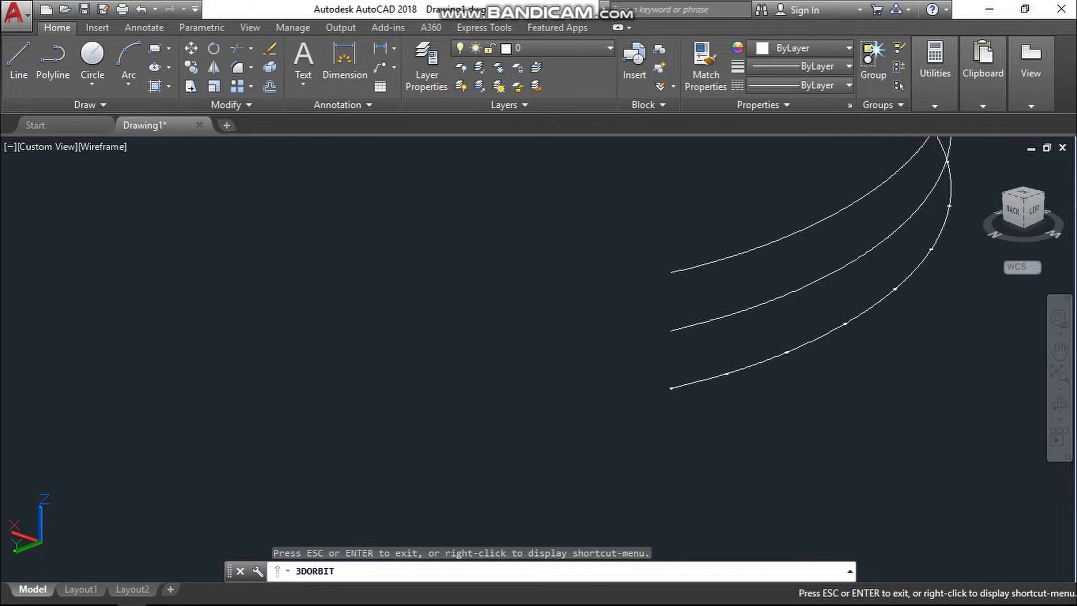
{"action": "key", "text": "Escape"}
{"action": "key", "text": "Escape"}
{"action": "scroll", "coordinate": [761, 362], "scroll_direction": "up", "scroll_amount": 6}
{"action": "left_click", "coordinate": [895, 475]}
{"action": "left_click", "coordinate": [737, 327]}
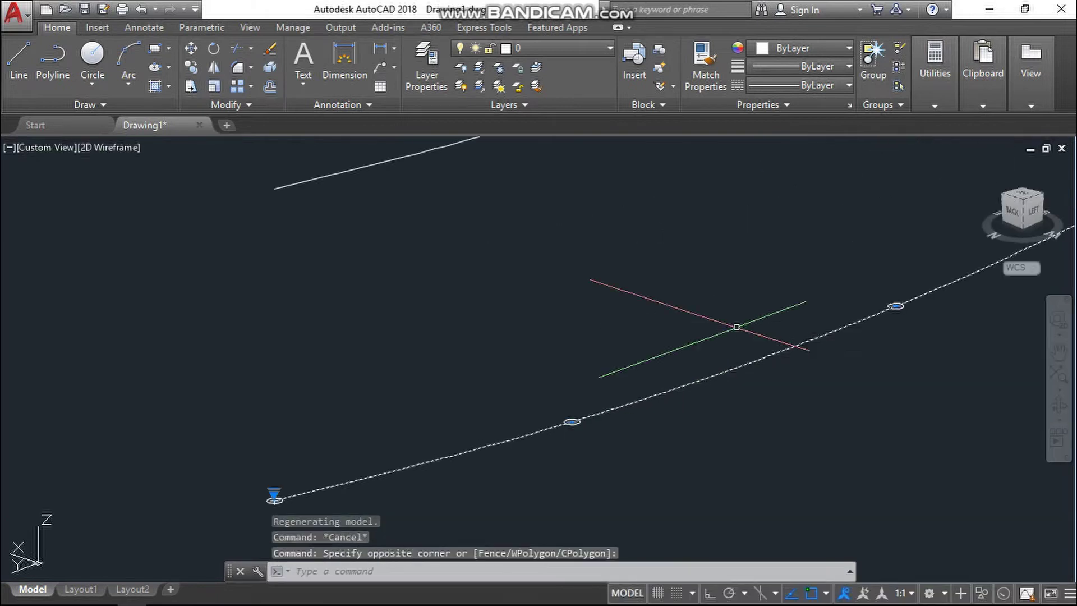
{"action": "key", "text": "Delete"}
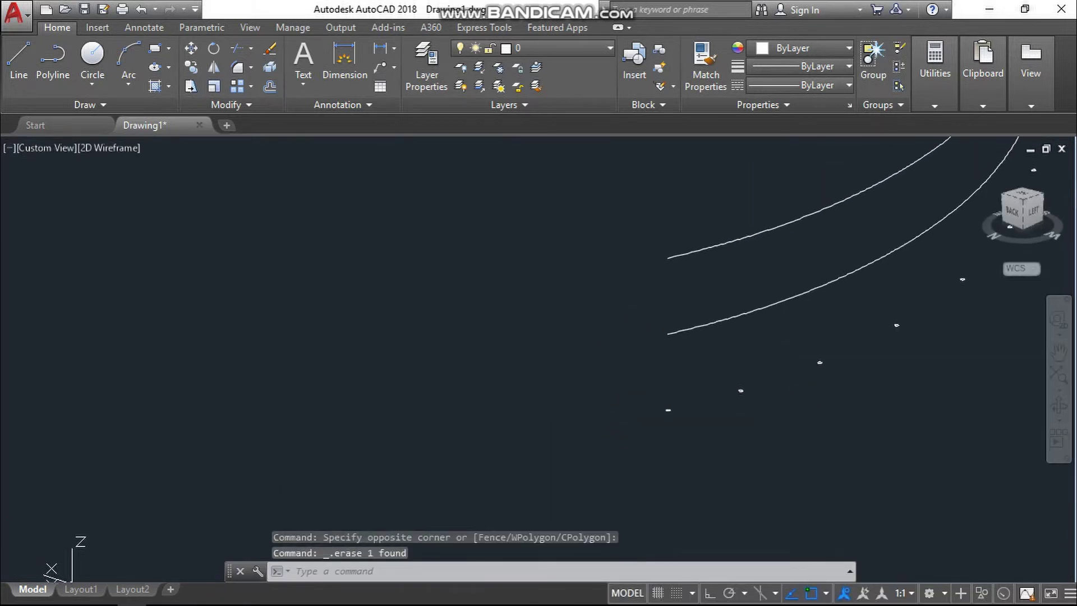
Extrude all 15 small circles under the splines to a height of 100 as balusters.
{"action": "scroll", "coordinate": [688, 400], "scroll_direction": "down", "scroll_amount": 3}
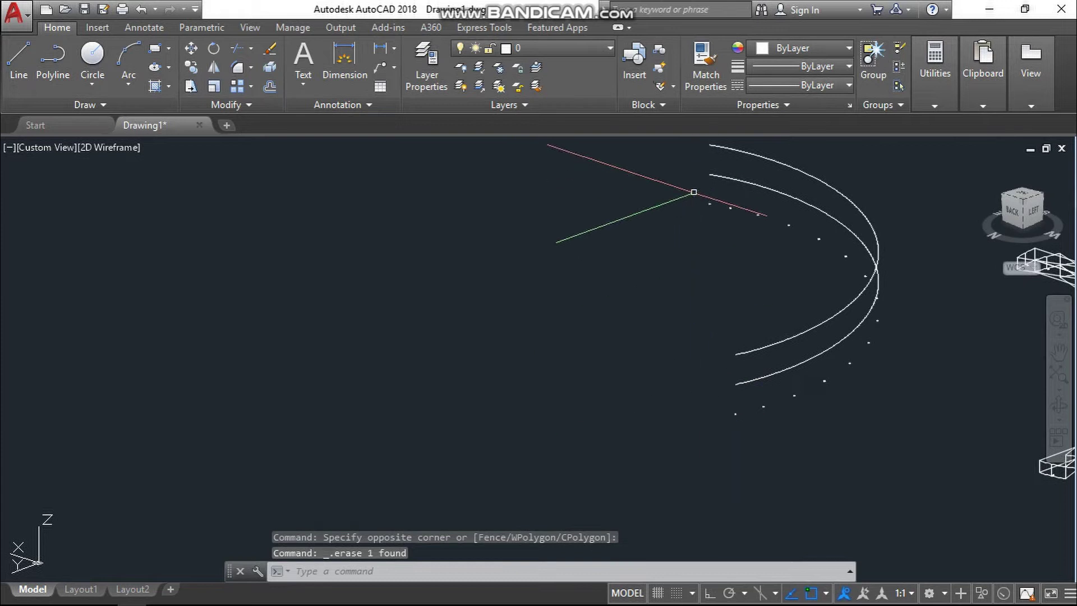
{"action": "left_click", "coordinate": [696, 193]}
{"action": "left_click", "coordinate": [762, 230]}
{"action": "left_click", "coordinate": [774, 203]}
{"action": "left_click", "coordinate": [831, 263]}
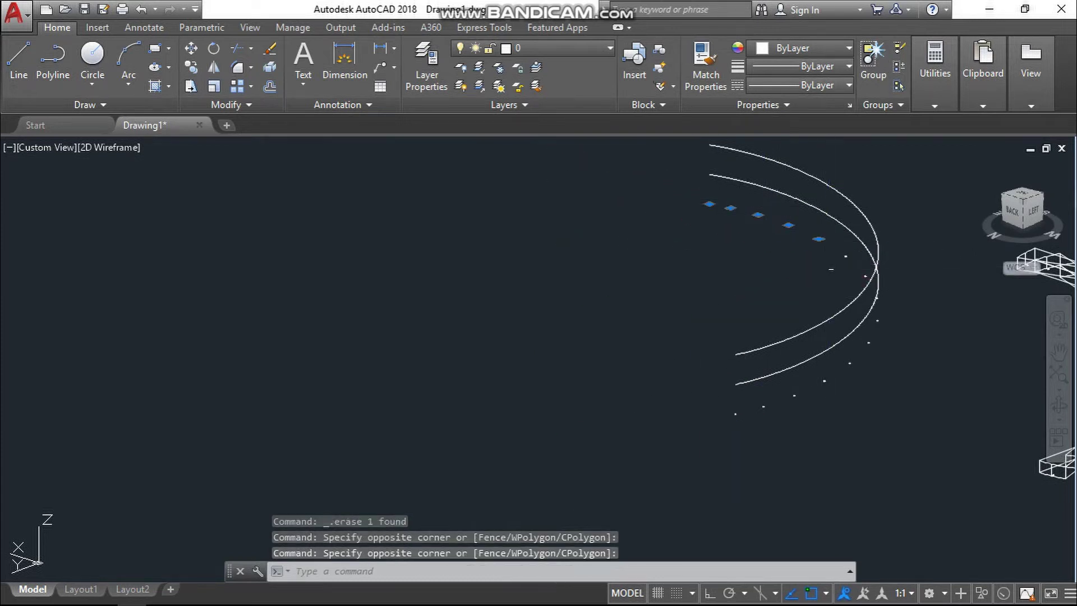
{"action": "left_click", "coordinate": [842, 243]}
{"action": "left_click", "coordinate": [906, 372]}
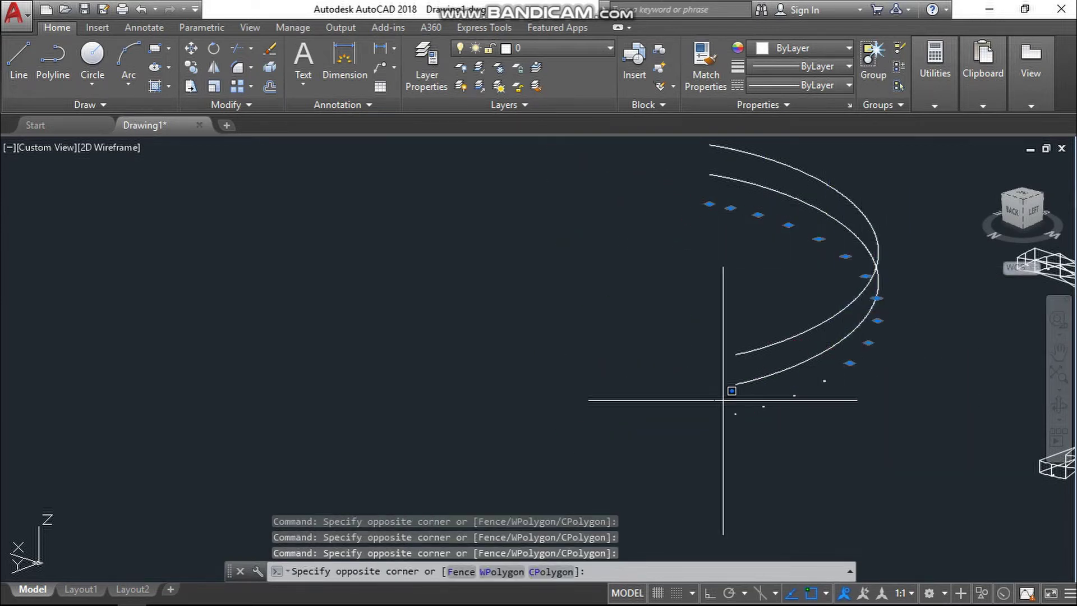
{"action": "left_click", "coordinate": [861, 452]}
{"action": "left_click", "coordinate": [720, 360]}
{"action": "left_click", "coordinate": [860, 409]}
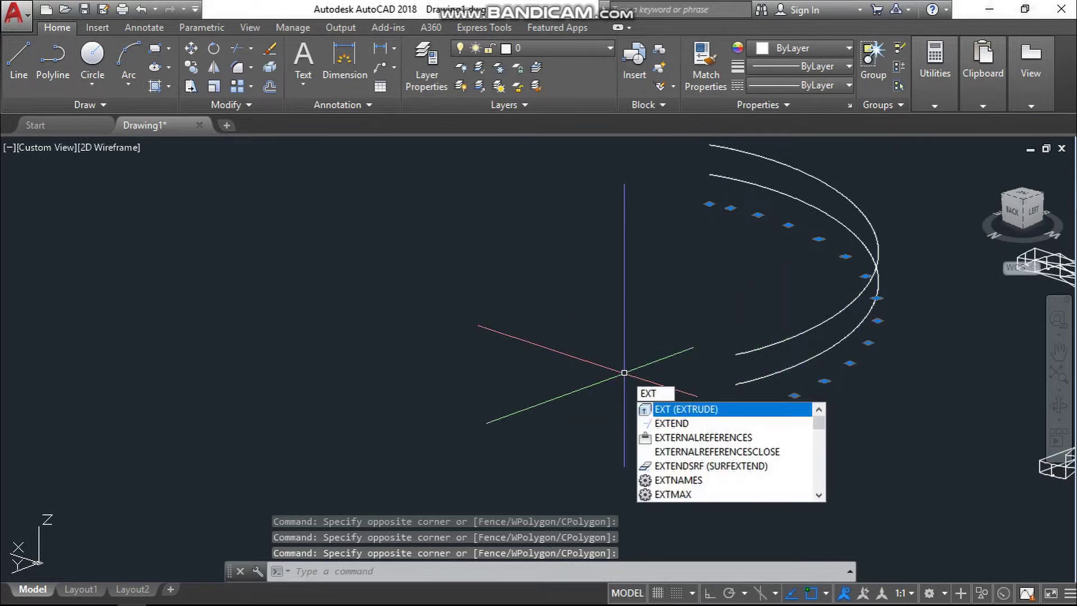
{"action": "key", "text": "Return"}
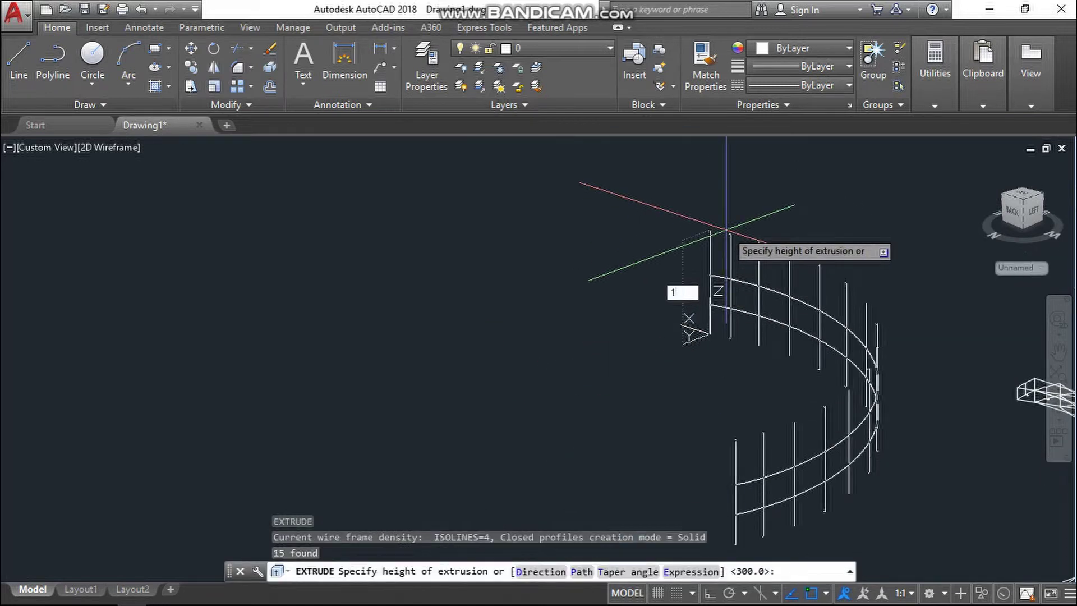
{"action": "key", "text": "Return"}
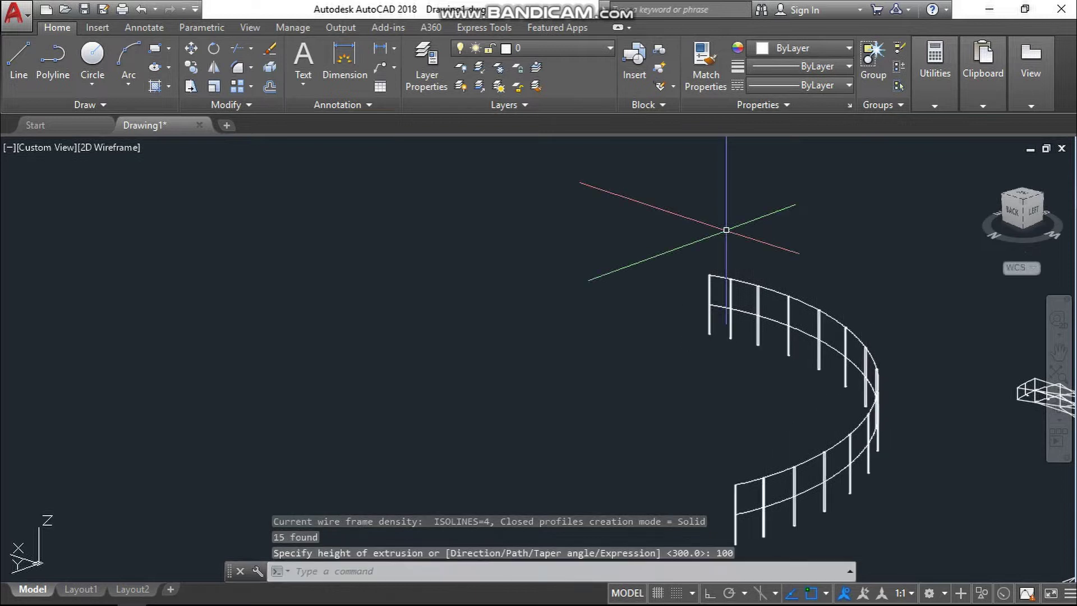
Draw a circle of radius 1.2 in the empty space beside the lowest baluster as the rail profile.
{"action": "scroll", "coordinate": [800, 410], "scroll_direction": "up", "scroll_amount": 2}
{"action": "middle_click_drag", "start_coordinate": [800, 410], "coordinate": [851, 243]}
{"action": "scroll", "coordinate": [800, 297], "scroll_direction": "down", "scroll_amount": 2}
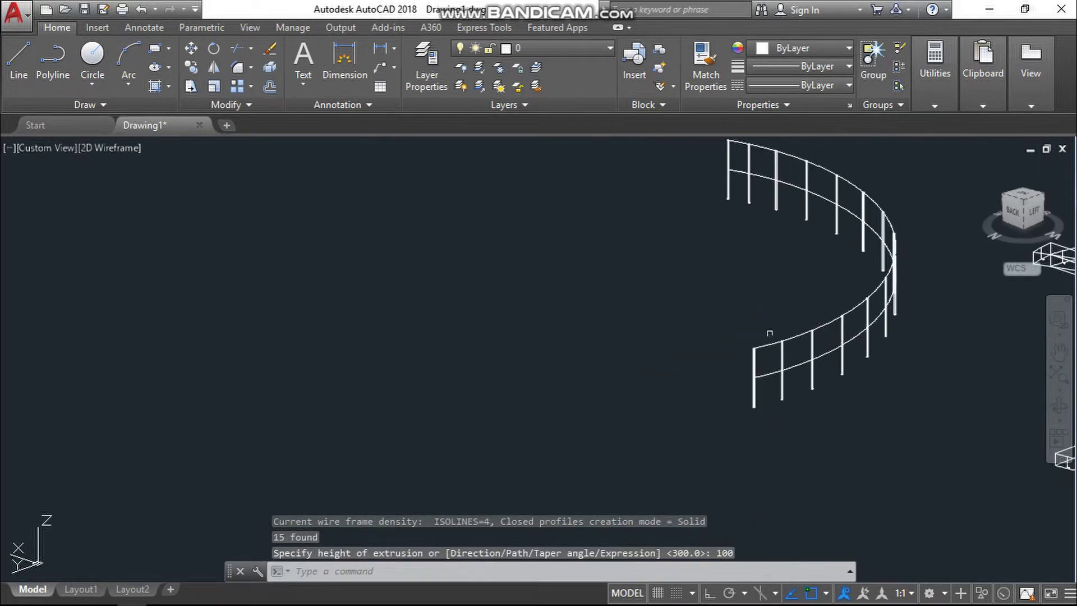
{"action": "scroll", "coordinate": [740, 350], "scroll_direction": "up", "scroll_amount": 3}
{"action": "middle_click_drag", "start_coordinate": [729, 362], "coordinate": [686, 367]}
{"action": "key", "text": "Escape"}
{"action": "key", "text": "Escape"}
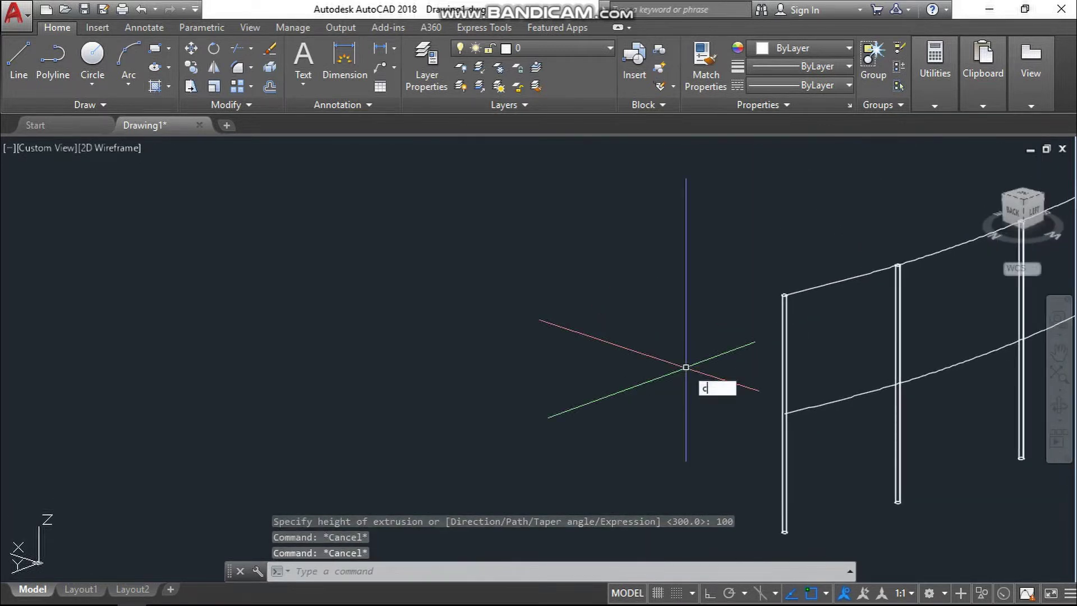
{"action": "key", "text": "Return"}
{"action": "left_click", "coordinate": [595, 389]}
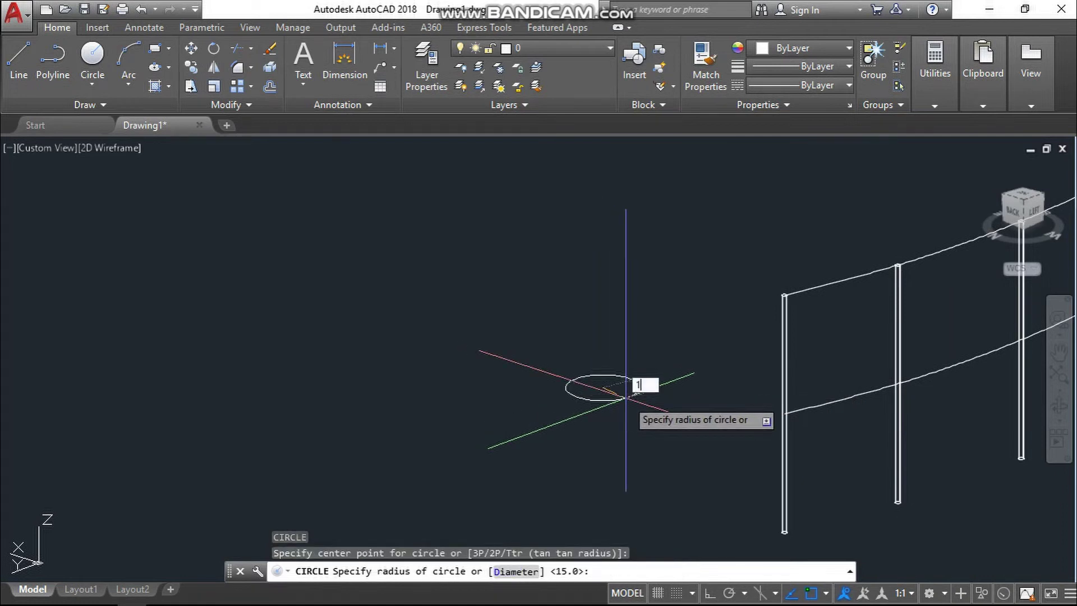
{"action": "type", "text": "1.2"}
{"action": "key", "text": "Return"}
{"action": "scroll", "coordinate": [626, 398], "scroll_direction": "up", "scroll_amount": 8}
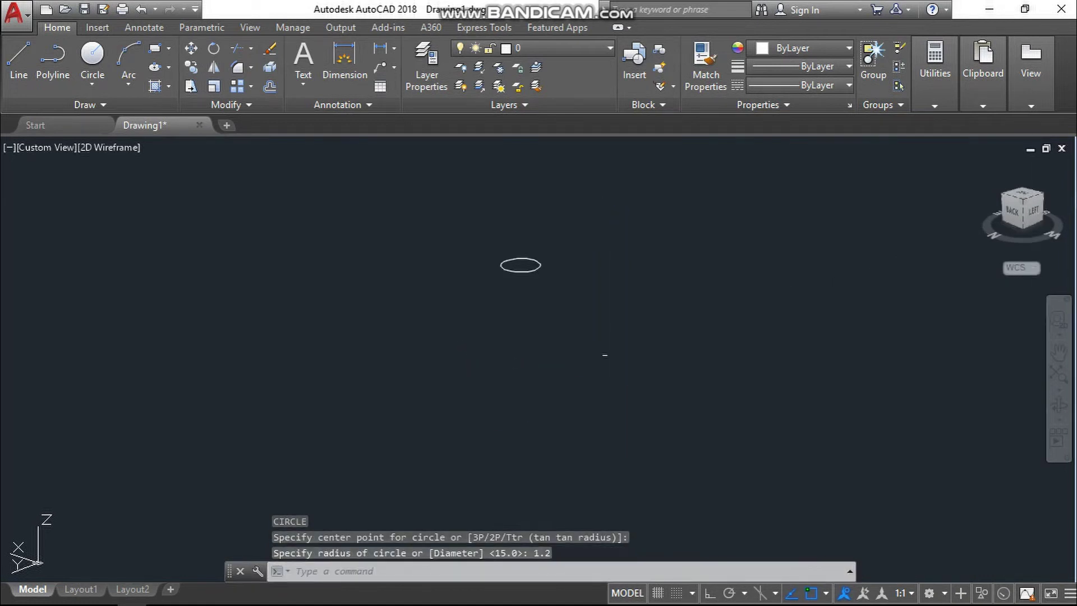
Copy the 1.2 radius circle once, placing the copy a short distance beside the original.
{"action": "left_click", "coordinate": [573, 227]}
{"action": "left_click", "coordinate": [509, 326]}
{"action": "type", "text": "co"}
{"action": "key", "text": "Return"}
{"action": "scroll", "coordinate": [521, 357], "scroll_direction": "down", "scroll_amount": 1}
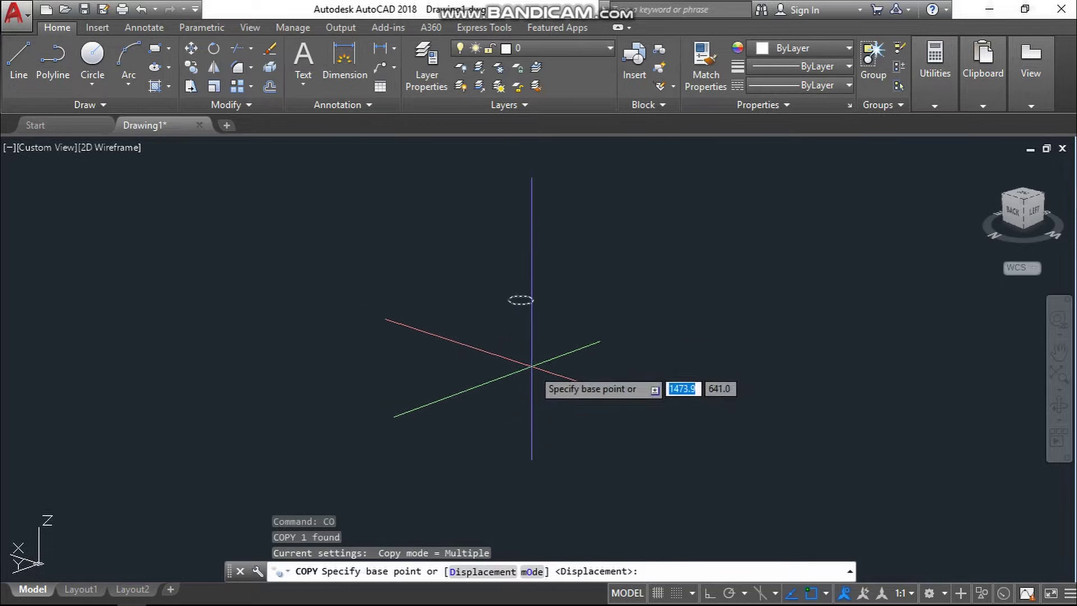
{"action": "left_click", "coordinate": [543, 370]}
{"action": "left_click", "coordinate": [634, 380]}
{"action": "key", "text": "Escape"}
{"action": "key", "text": "Escape"}
{"action": "scroll", "coordinate": [673, 399], "scroll_direction": "down", "scroll_amount": 1}
{"action": "middle_click_drag", "start_coordinate": [672, 399], "coordinate": [647, 403]}
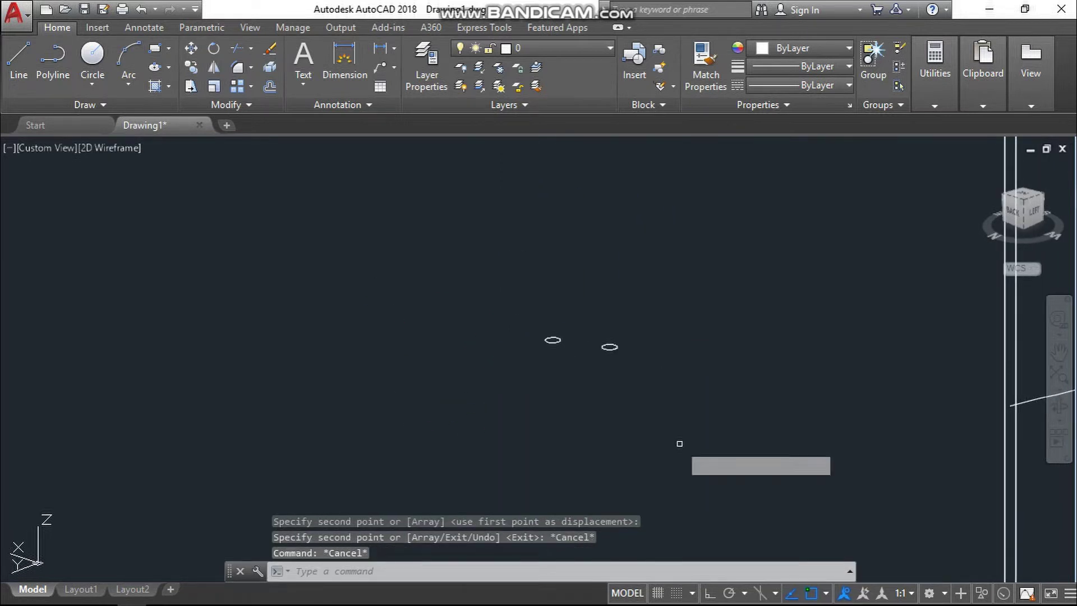
Sweep the profile circle nearer the balusters along the upper spline to form the top handrail.
{"action": "scroll", "coordinate": [679, 444], "scroll_direction": "down", "scroll_amount": 2}
{"action": "type", "text": "sweep"}
{"action": "key", "text": "Return"}
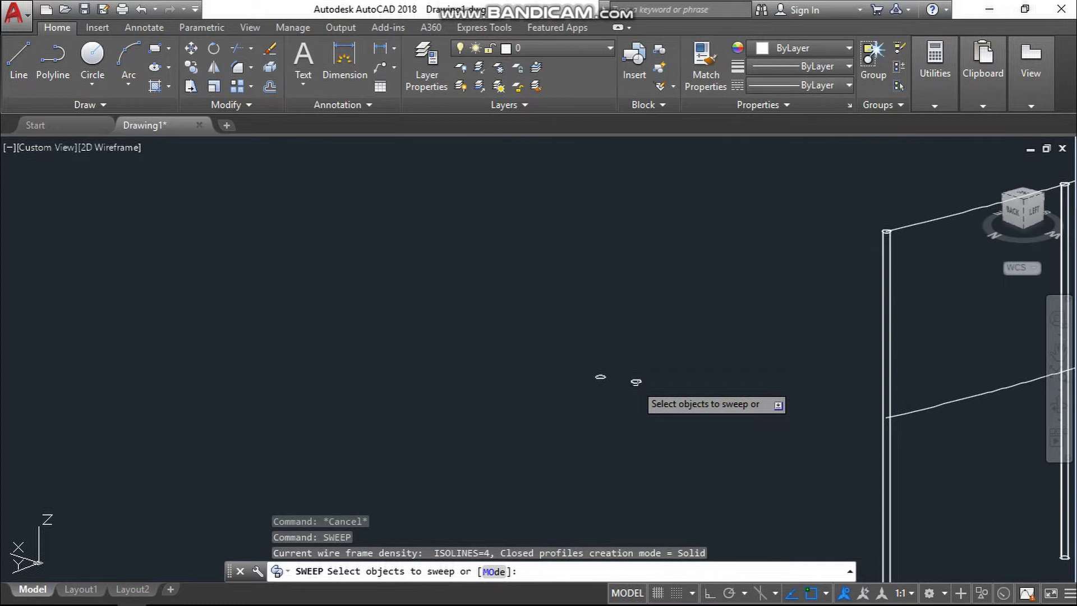
{"action": "left_click", "coordinate": [636, 382]}
{"action": "key", "text": "Return"}
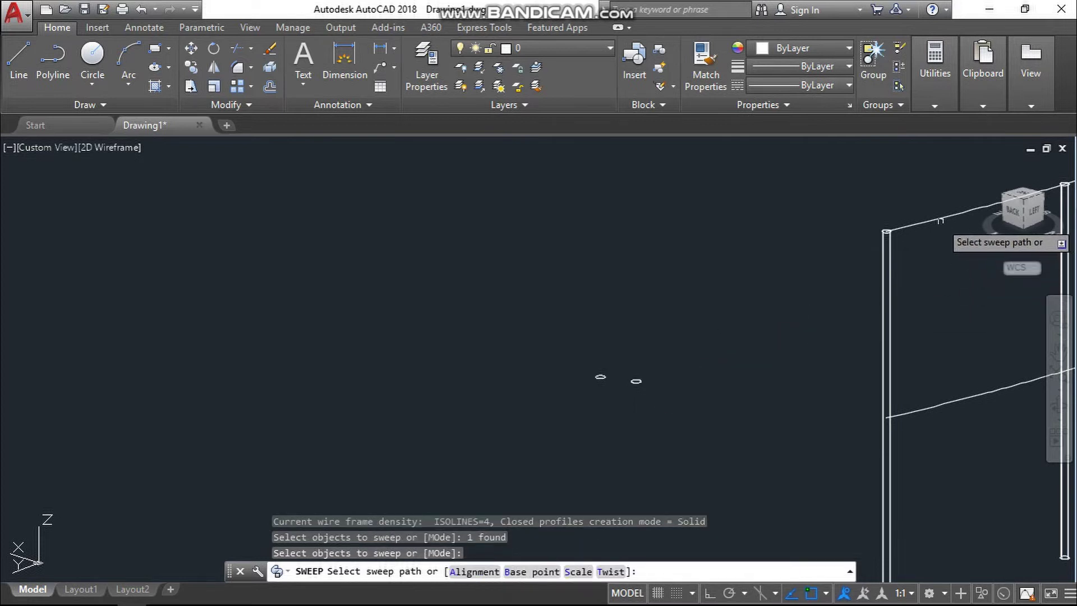
{"action": "left_click", "coordinate": [938, 218]}
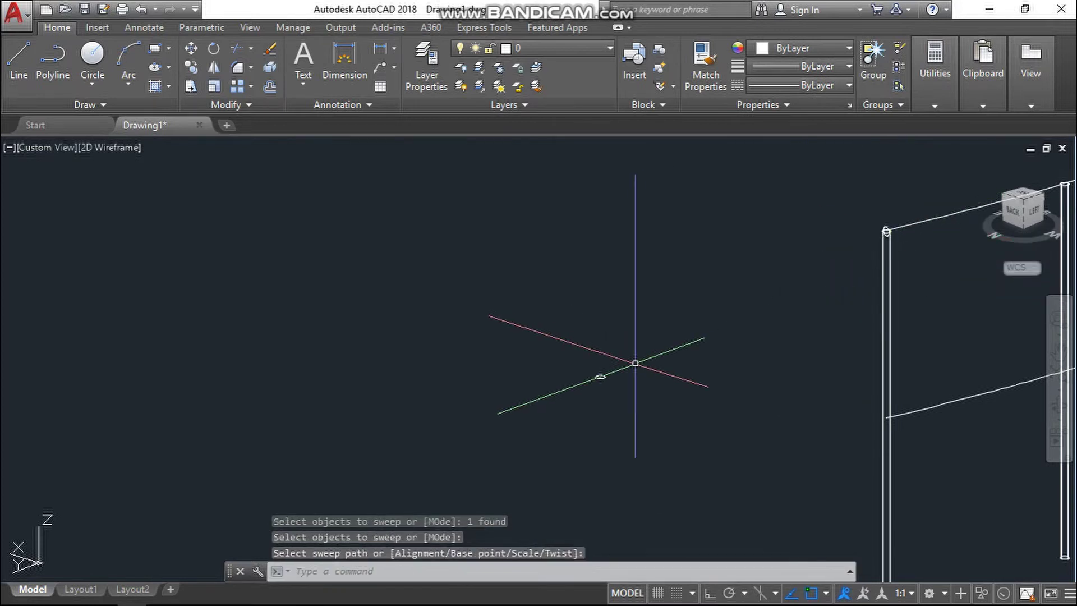
Sweep the remaining profile circle along the lower spline to form the middle rail.
{"action": "key", "text": "Return"}
{"action": "left_click", "coordinate": [601, 376]}
{"action": "key", "text": "Return"}
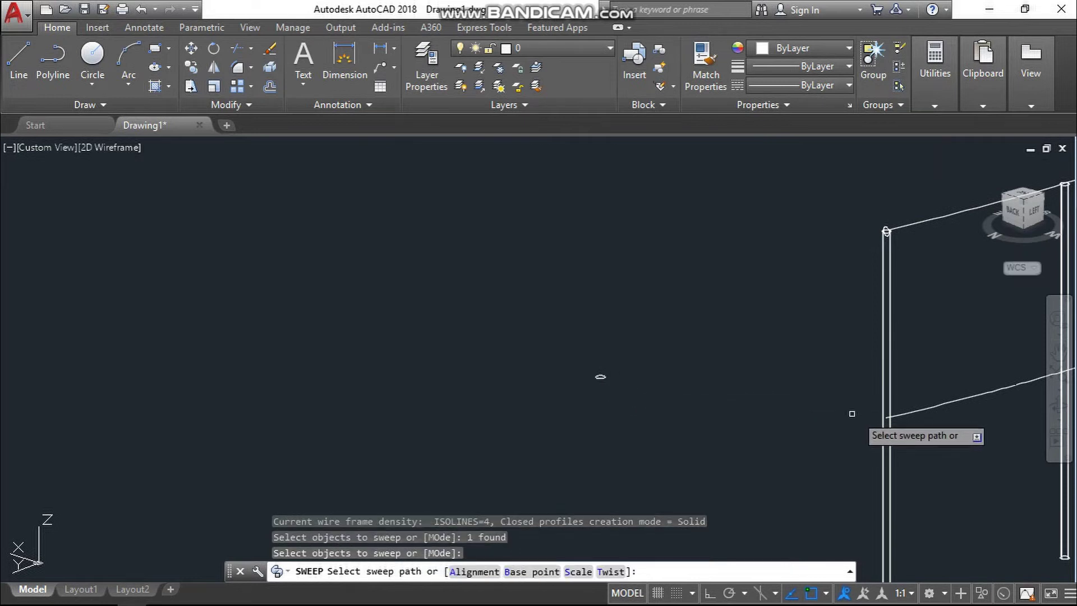
{"action": "left_click", "coordinate": [914, 410]}
{"action": "scroll", "coordinate": [921, 419], "scroll_direction": "down", "scroll_amount": 4}
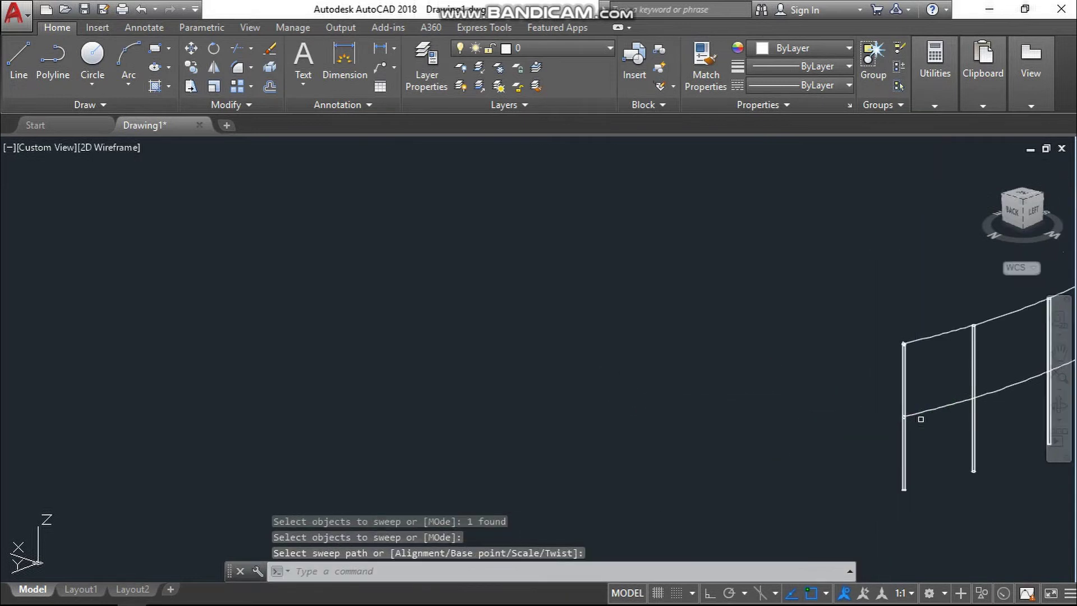
{"action": "middle_click_drag", "start_coordinate": [935, 421], "coordinate": [769, 496]}
{"action": "scroll", "coordinate": [1059, 437], "scroll_direction": "down", "scroll_amount": 1}
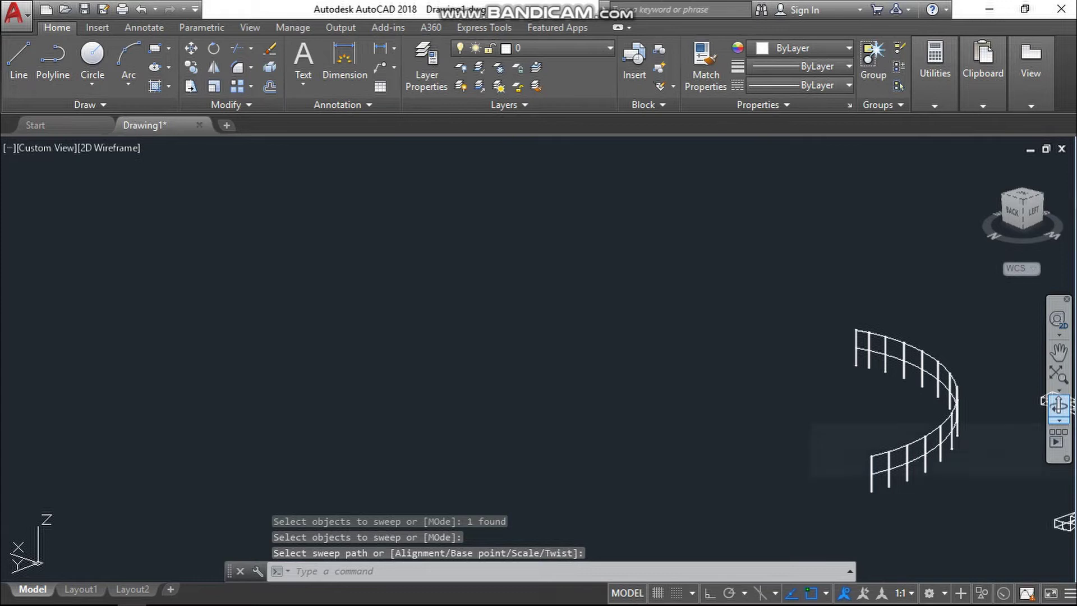
Orbit around the railing and show it in the Realistic visual style.
{"action": "left_click", "coordinate": [1058, 404]}
{"action": "left_click_drag", "start_coordinate": [935, 412], "coordinate": [935, 417]}
{"action": "middle_click_drag", "start_coordinate": [934, 413], "coordinate": [932, 415], "text": "shift"}
{"action": "scroll", "coordinate": [932, 415], "scroll_direction": "up", "scroll_amount": 6}
{"action": "middle_click_drag", "start_coordinate": [853, 418], "coordinate": [842, 421], "text": "shift"}
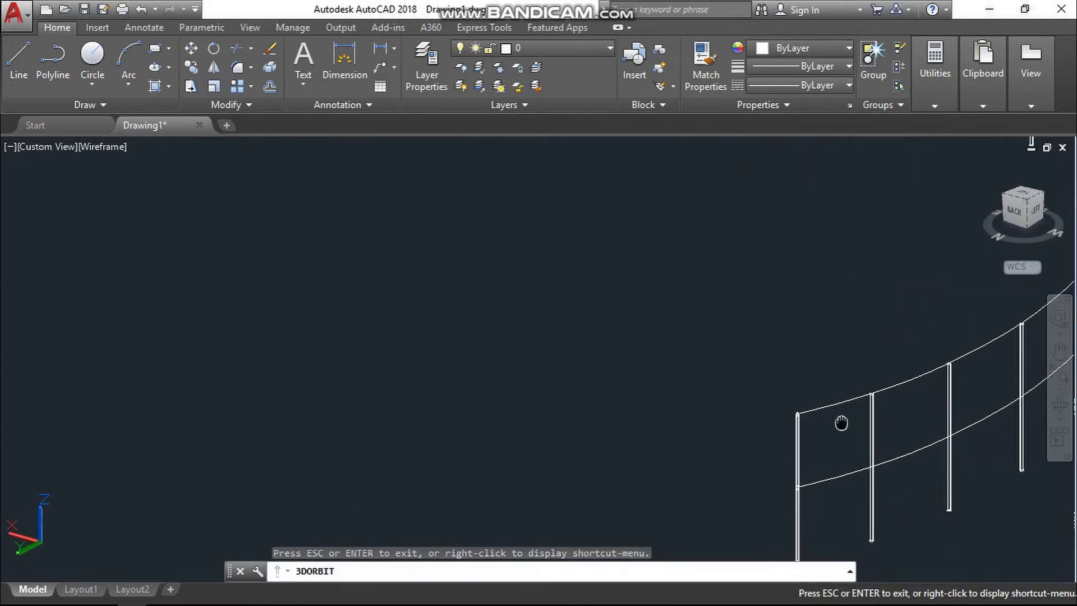
{"action": "key", "text": "Escape"}
{"action": "left_click", "coordinate": [112, 147]}
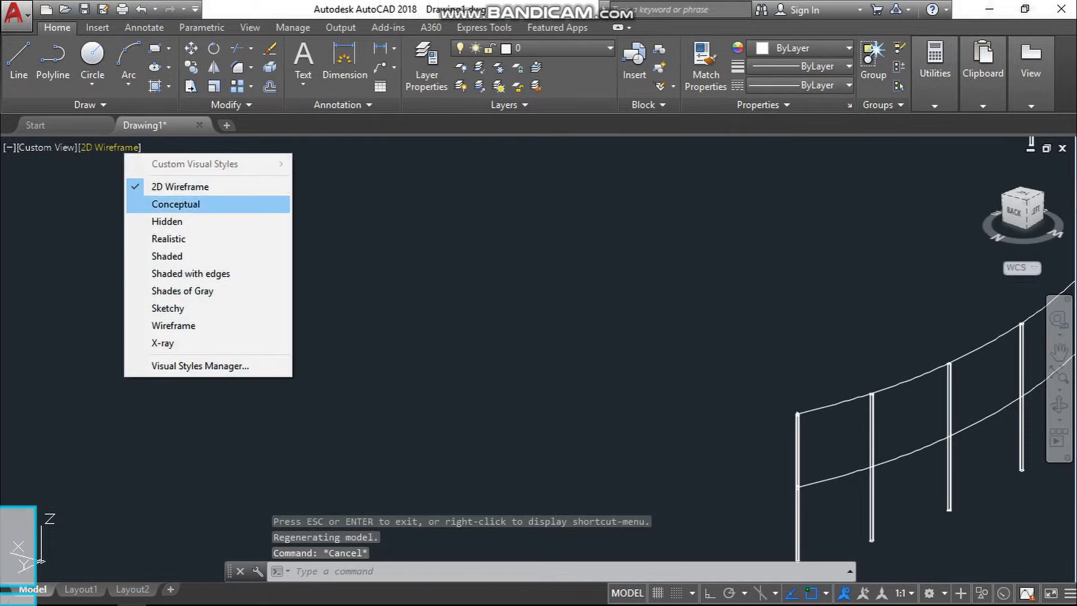
{"action": "left_click", "coordinate": [168, 238]}
Examine the joint between the top handrail and the lowest baluster, then return to the 2D Wireframe style.
{"action": "scroll", "coordinate": [796, 415], "scroll_direction": "up", "scroll_amount": 8}
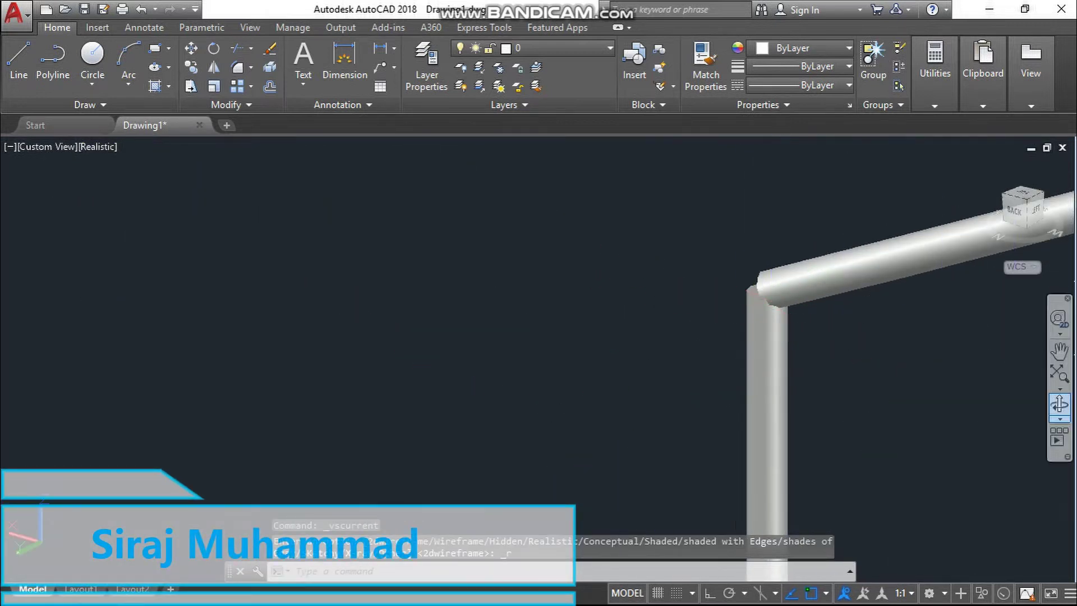
{"action": "middle_click_drag", "start_coordinate": [772, 298], "coordinate": [767, 291], "text": "shift"}
{"action": "scroll", "coordinate": [784, 289], "scroll_direction": "up", "scroll_amount": 5}
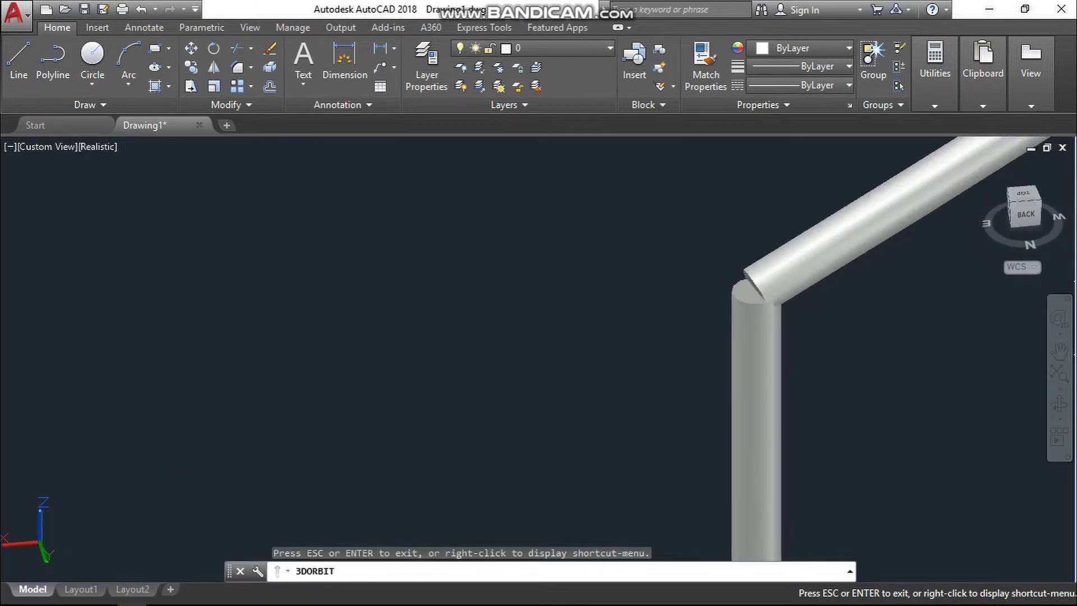
{"action": "key", "text": "Escape"}
{"action": "key", "text": "Escape"}
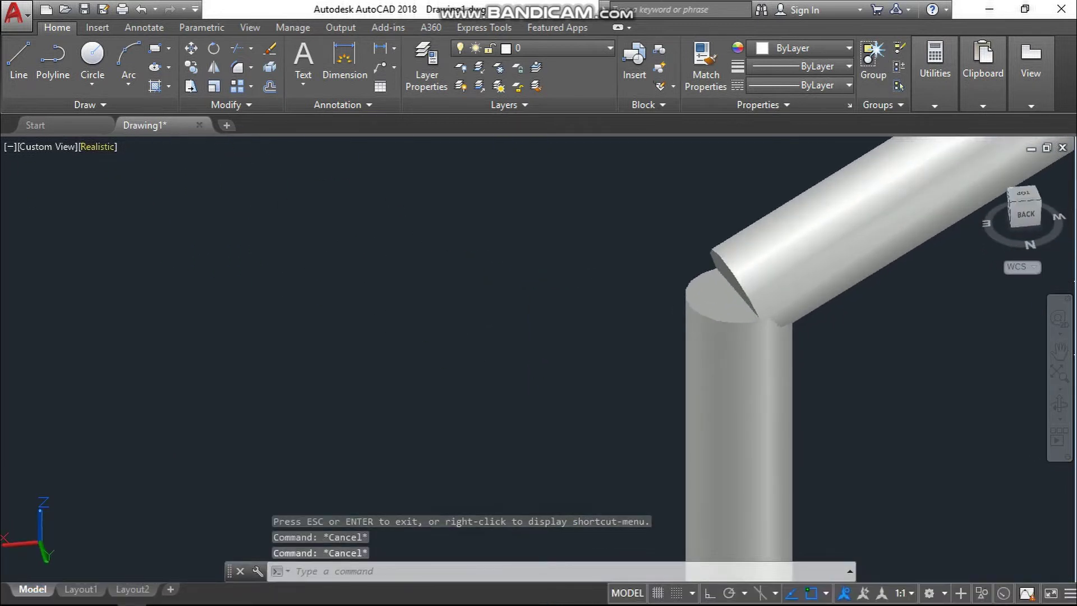
{"action": "left_click", "coordinate": [98, 146]}
{"action": "left_click", "coordinate": [146, 186]}
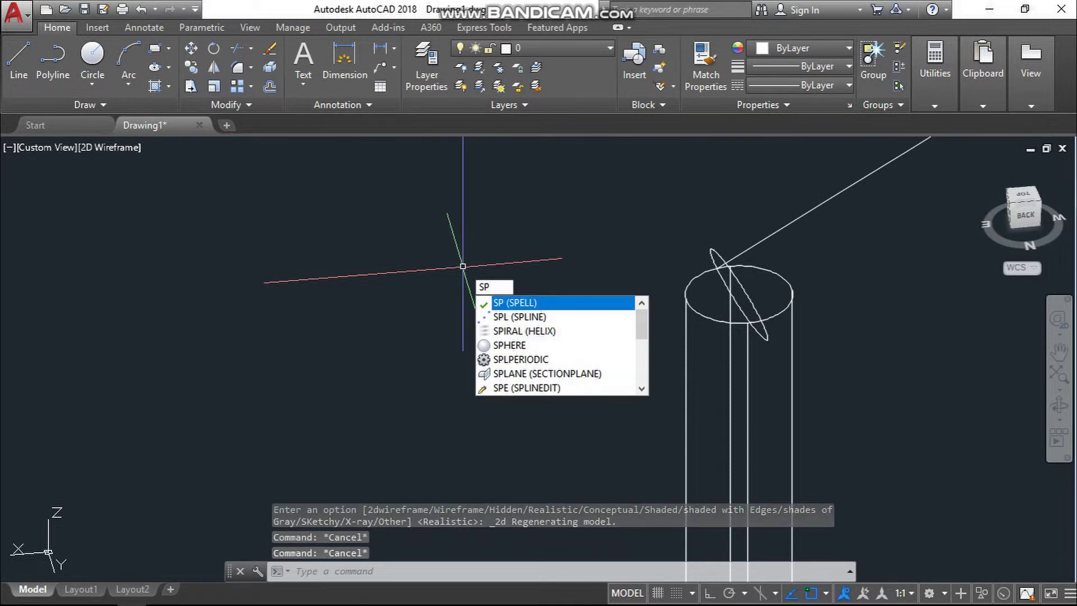
Create a sphere of radius 1.5 centred on the top of the end baluster, where it meets the top handrail.
{"action": "key", "text": "Return"}
{"action": "scroll", "coordinate": [774, 318], "scroll_direction": "up", "scroll_amount": 4}
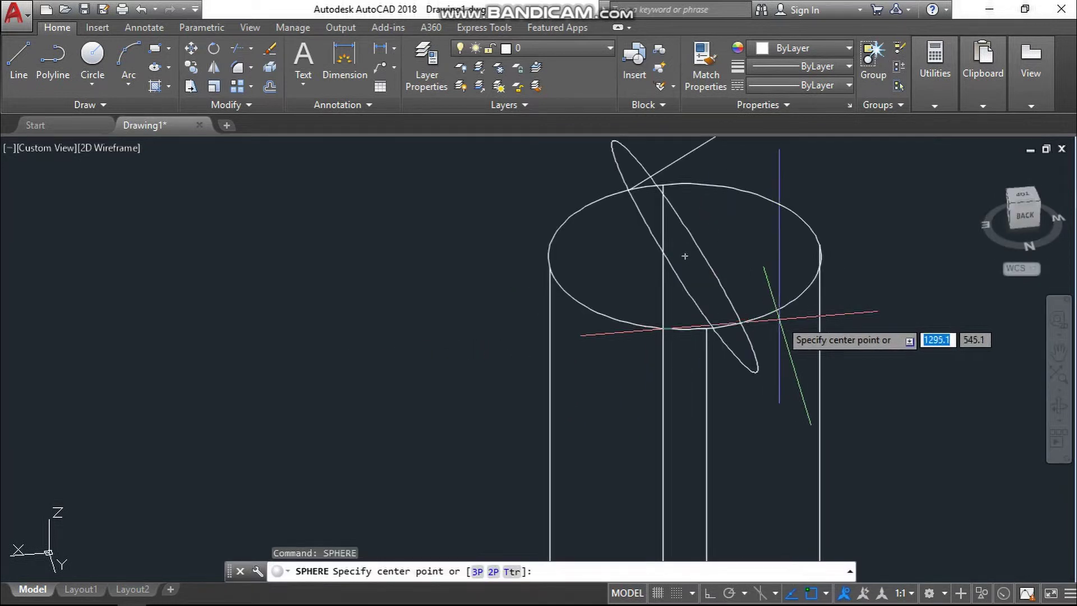
{"action": "left_click", "coordinate": [685, 257]}
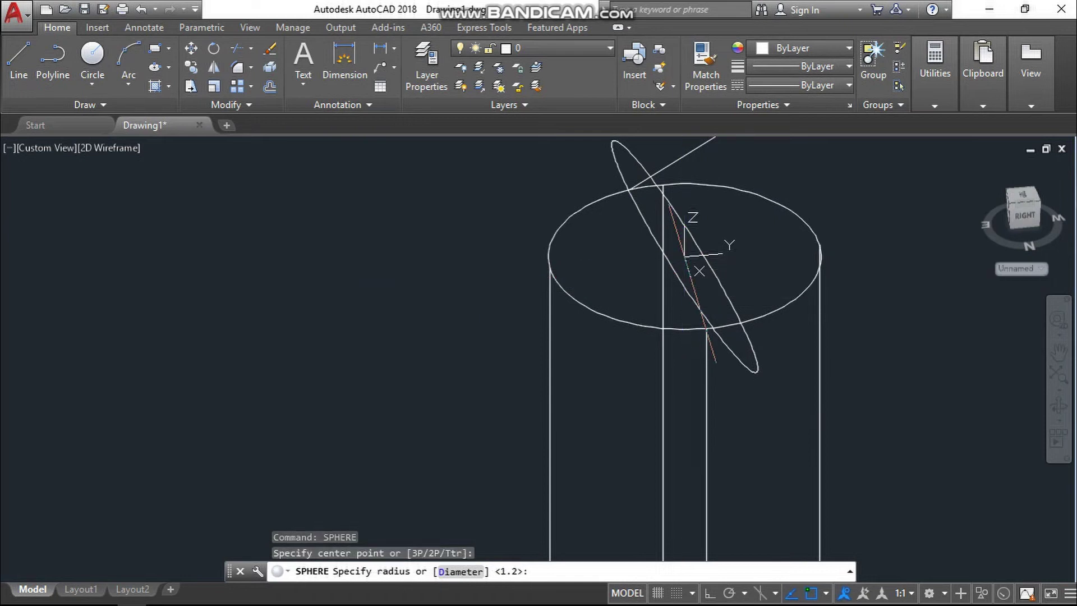
{"action": "scroll", "coordinate": [724, 295], "scroll_direction": "down", "scroll_amount": 3}
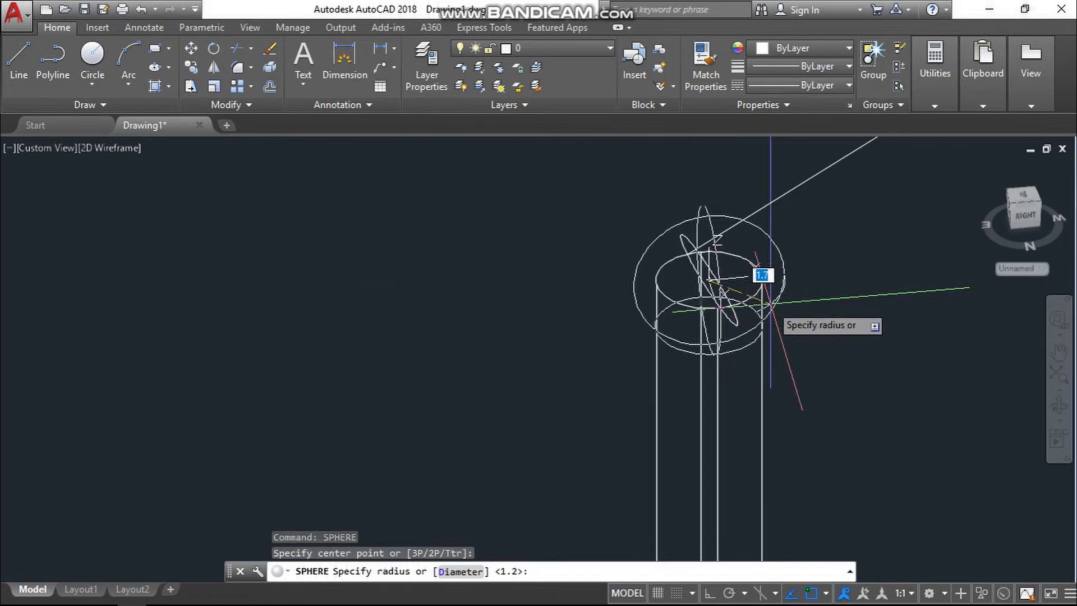
{"action": "key", "text": "Return"}
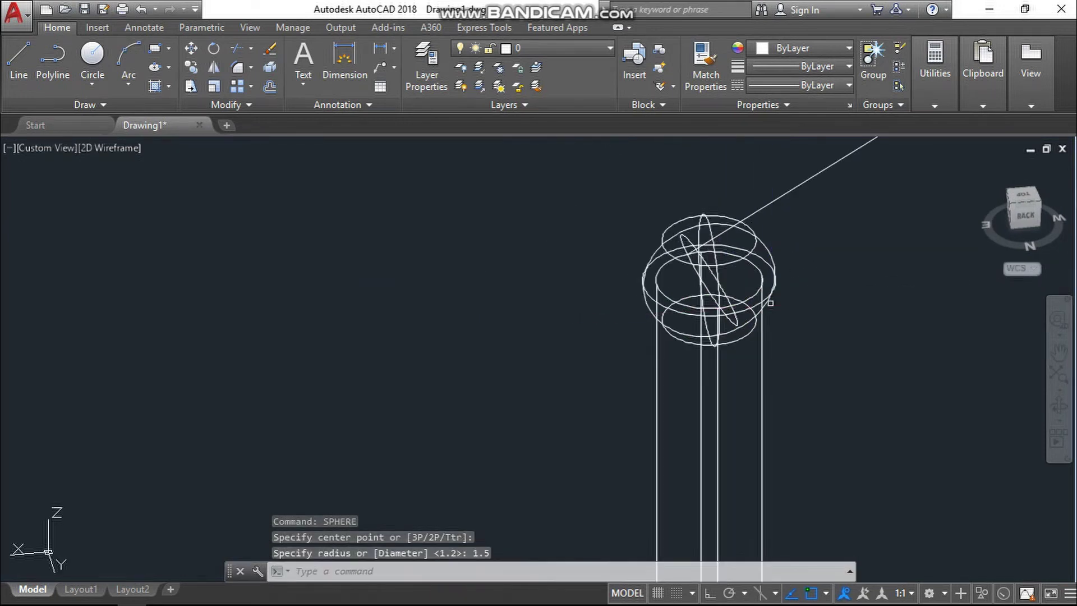
Copy the sphere from its centre to the top centre of the baluster at the opposite end of the handrail.
{"action": "left_click", "coordinate": [736, 261]}
{"action": "type", "text": "c"}
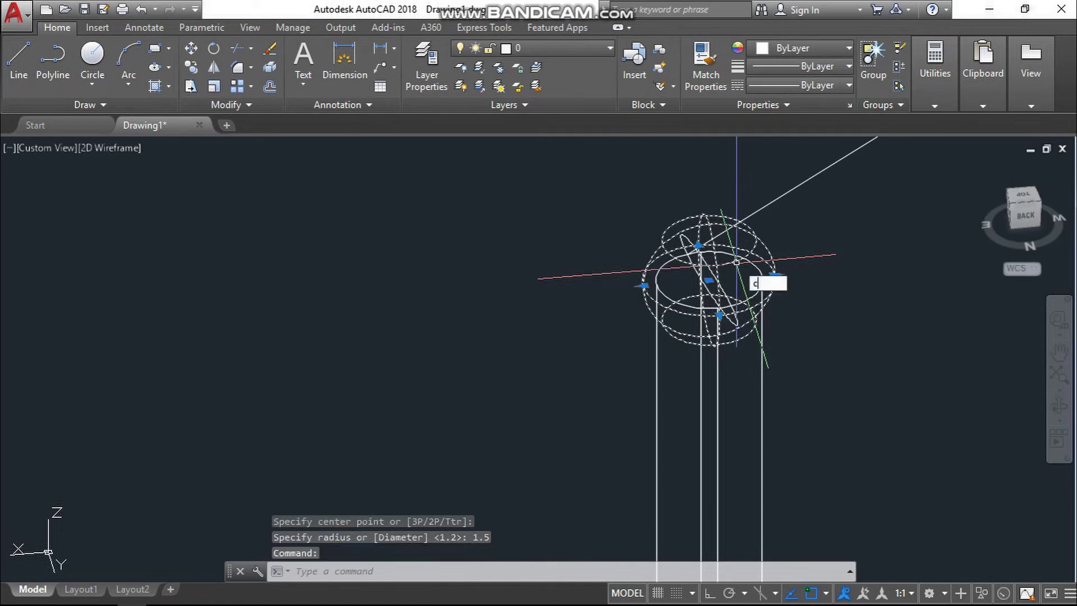
{"action": "type", "text": "o"}
{"action": "key", "text": "Return"}
{"action": "left_click", "coordinate": [709, 280]}
{"action": "scroll", "coordinate": [708, 281], "scroll_direction": "down", "scroll_amount": 2}
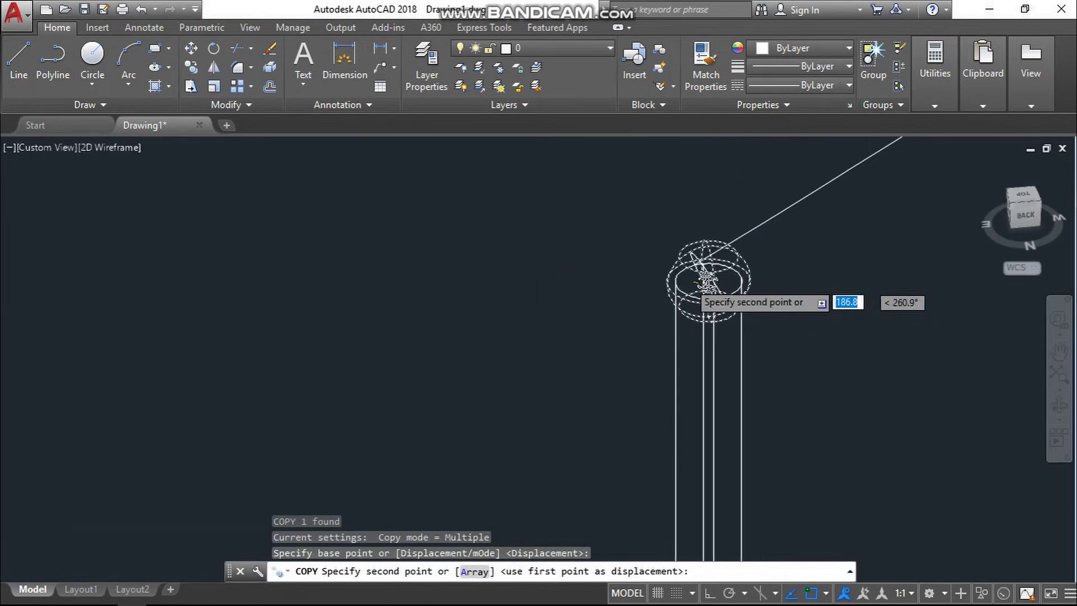
{"action": "scroll", "coordinate": [712, 392], "scroll_direction": "down", "scroll_amount": 4}
{"action": "scroll", "coordinate": [661, 366], "scroll_direction": "up", "scroll_amount": 5}
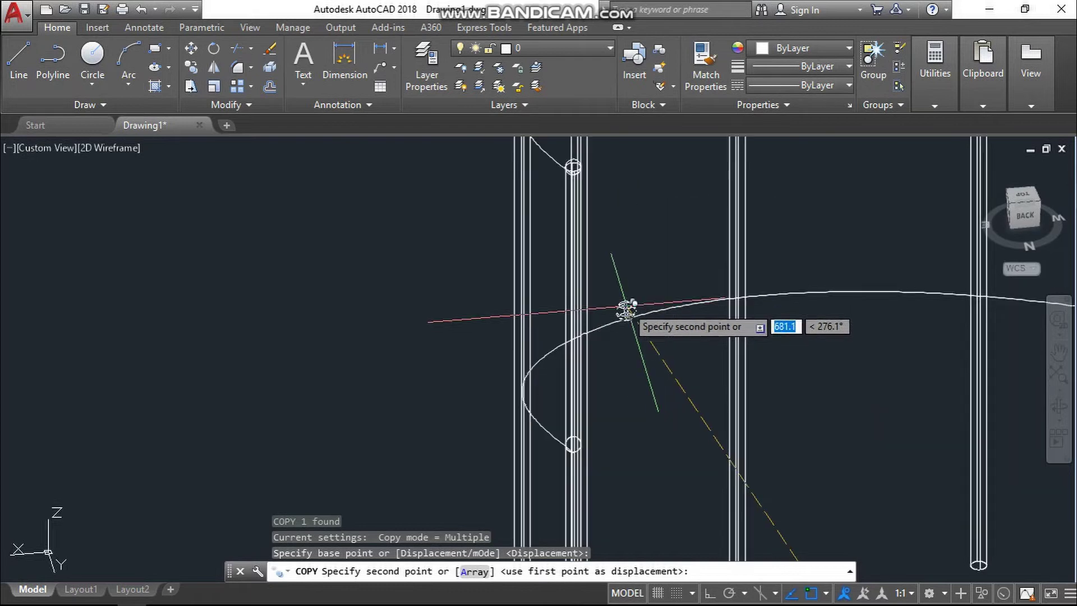
{"action": "middle_click_drag", "start_coordinate": [626, 303], "coordinate": [652, 369]}
{"action": "left_click", "coordinate": [1059, 403]}
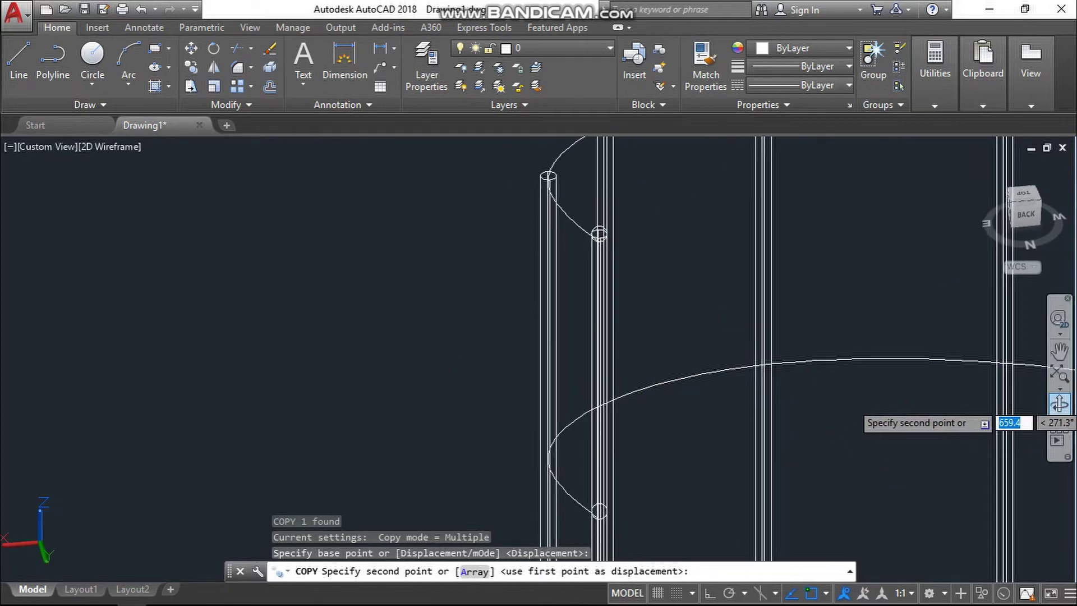
{"action": "left_click_drag", "start_coordinate": [746, 264], "coordinate": [535, 249]}
{"action": "scroll", "coordinate": [536, 249], "scroll_direction": "up", "scroll_amount": 2}
{"action": "key", "text": "Escape"}
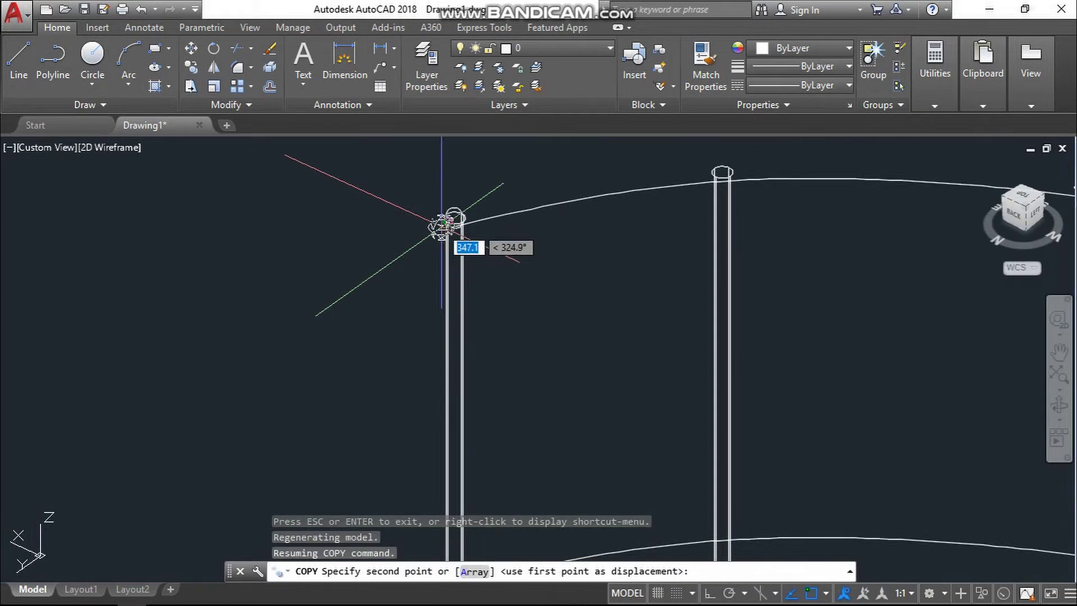
{"action": "scroll", "coordinate": [447, 224], "scroll_direction": "up", "scroll_amount": 4}
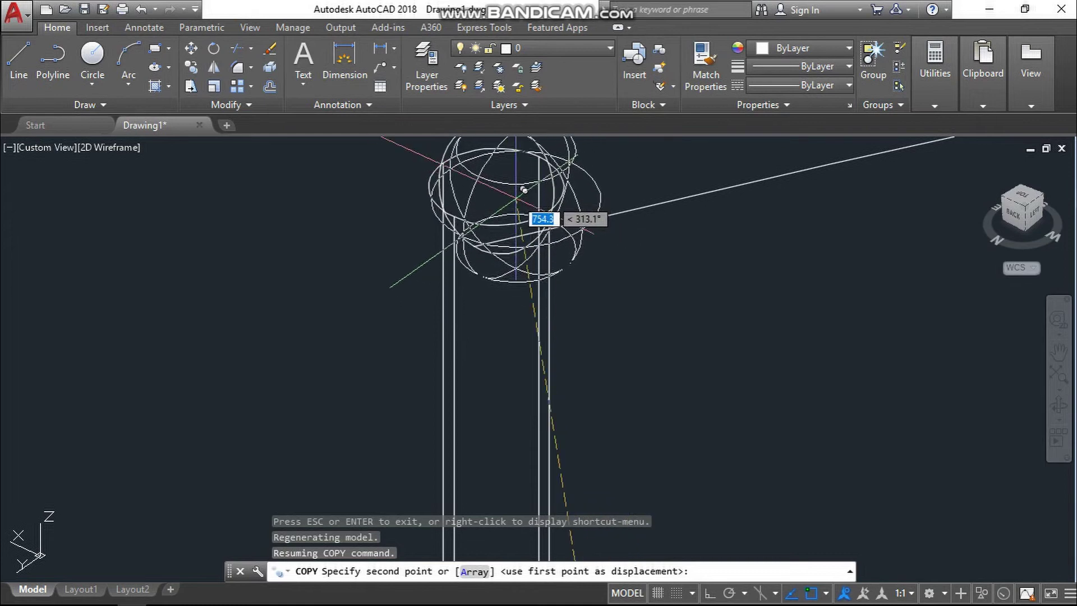
{"action": "scroll", "coordinate": [525, 190], "scroll_direction": "down", "scroll_amount": 2}
{"action": "scroll", "coordinate": [525, 189], "scroll_direction": "up", "scroll_amount": 2}
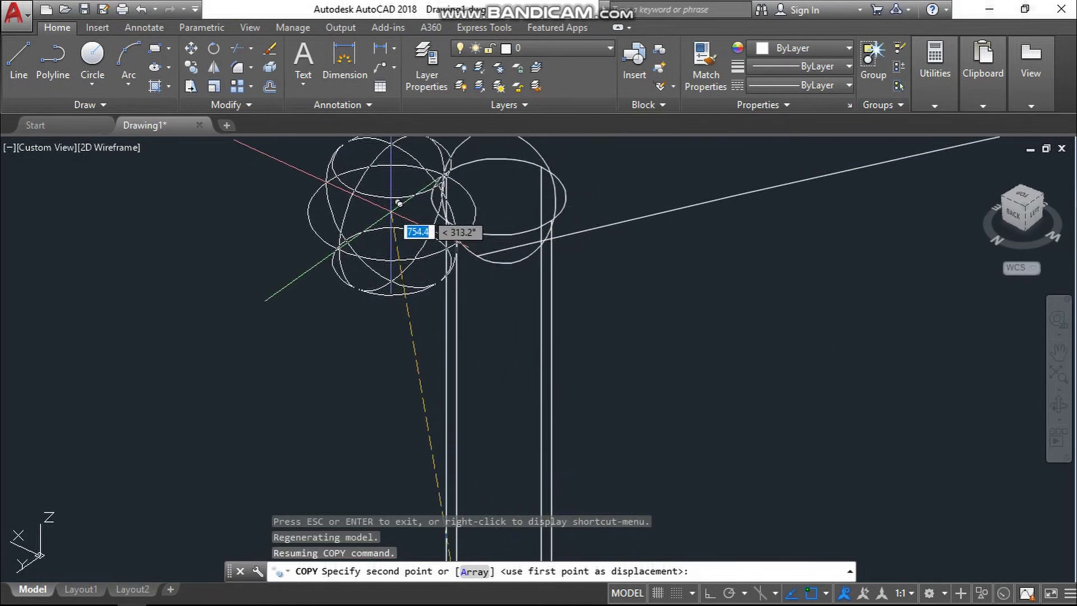
{"action": "scroll", "coordinate": [536, 212], "scroll_direction": "down", "scroll_amount": 3}
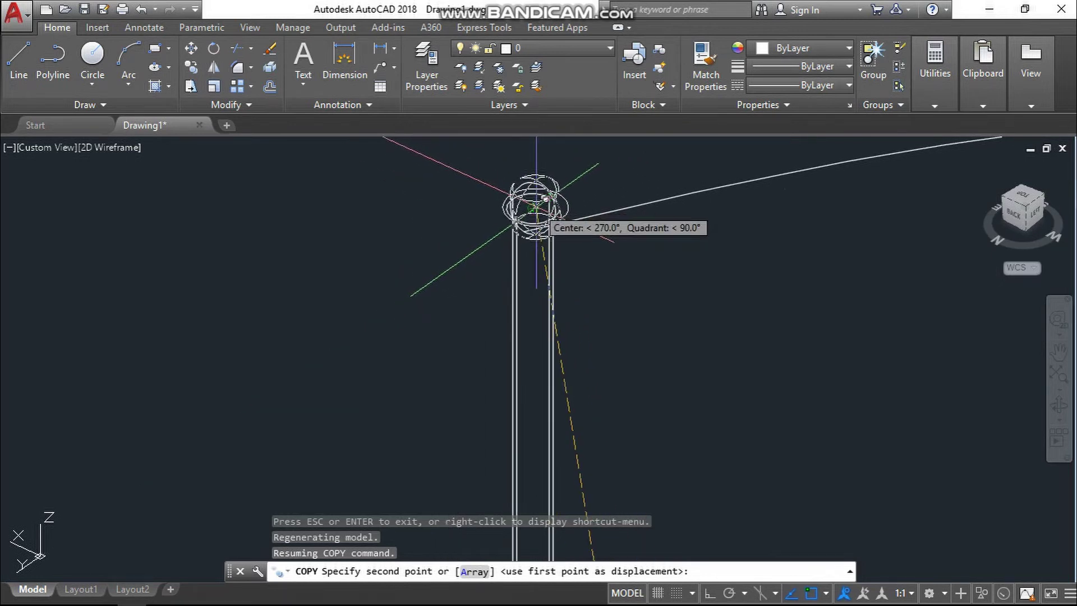
{"action": "left_click", "coordinate": [546, 199]}
{"action": "key", "text": "Escape"}
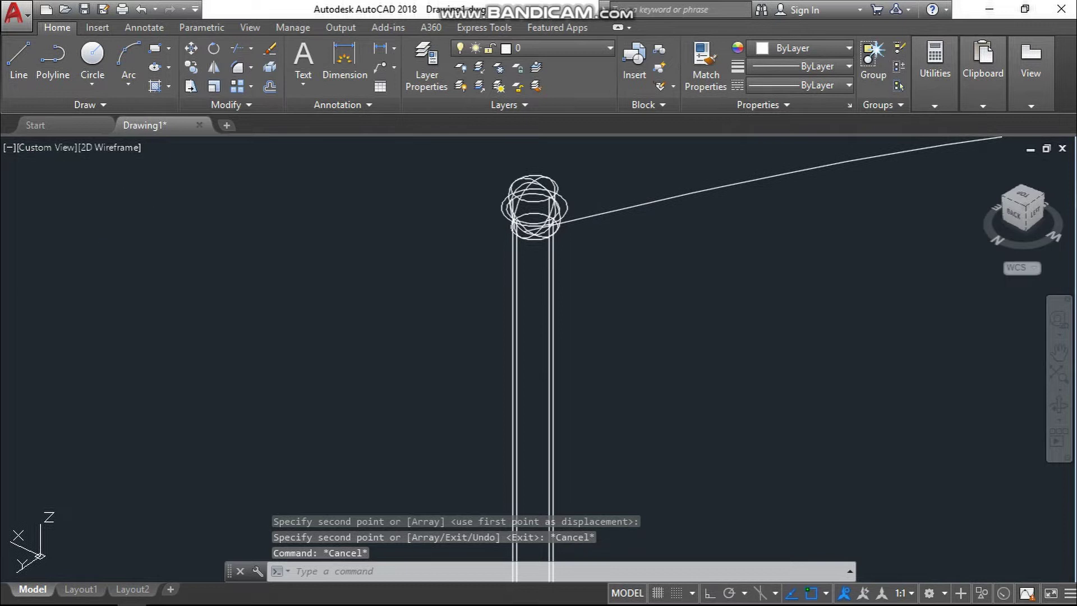
Show the model in the Realistic visual style and examine the copied sphere's joint and the whole railing from several angles.
{"action": "left_click", "coordinate": [110, 147]}
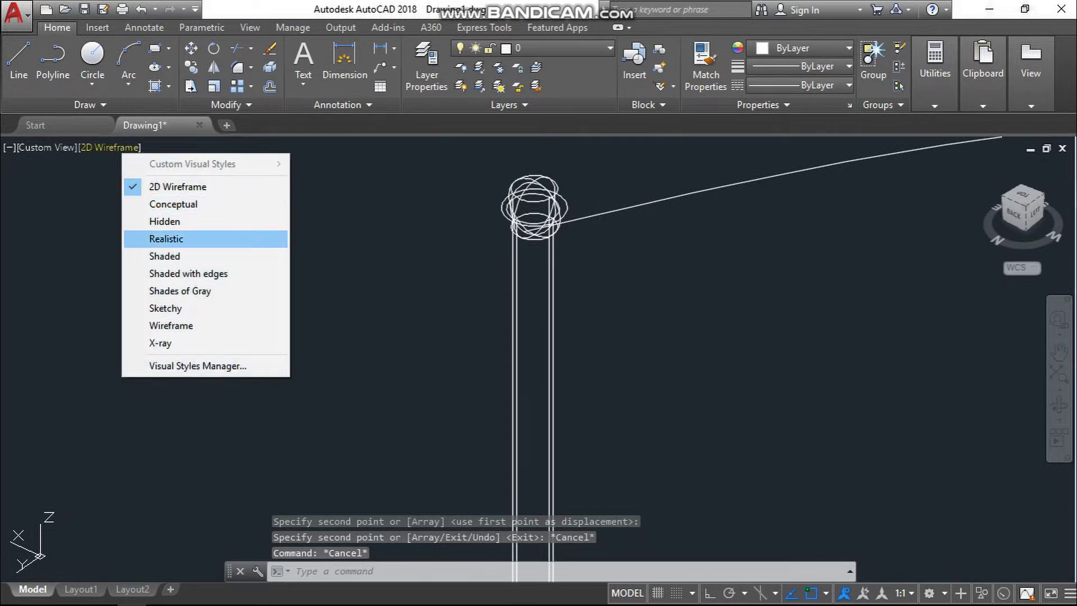
{"action": "left_click", "coordinate": [166, 239]}
{"action": "middle_click_drag", "start_coordinate": [600, 208], "coordinate": [1041, 367], "text": "shift"}
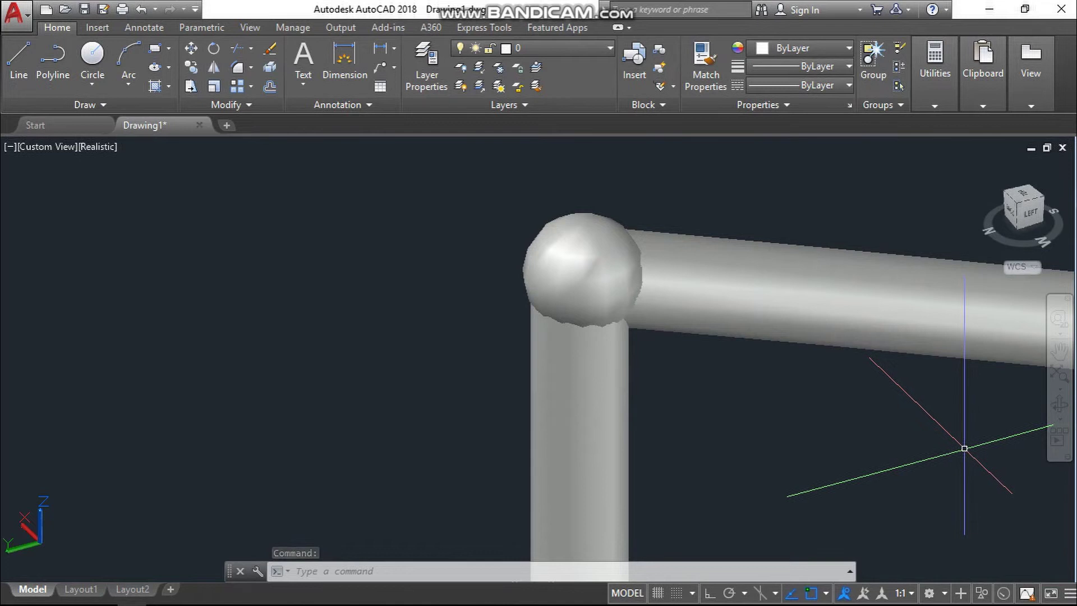
{"action": "left_click", "coordinate": [1059, 404]}
{"action": "scroll", "coordinate": [909, 398], "scroll_direction": "down", "scroll_amount": 7}
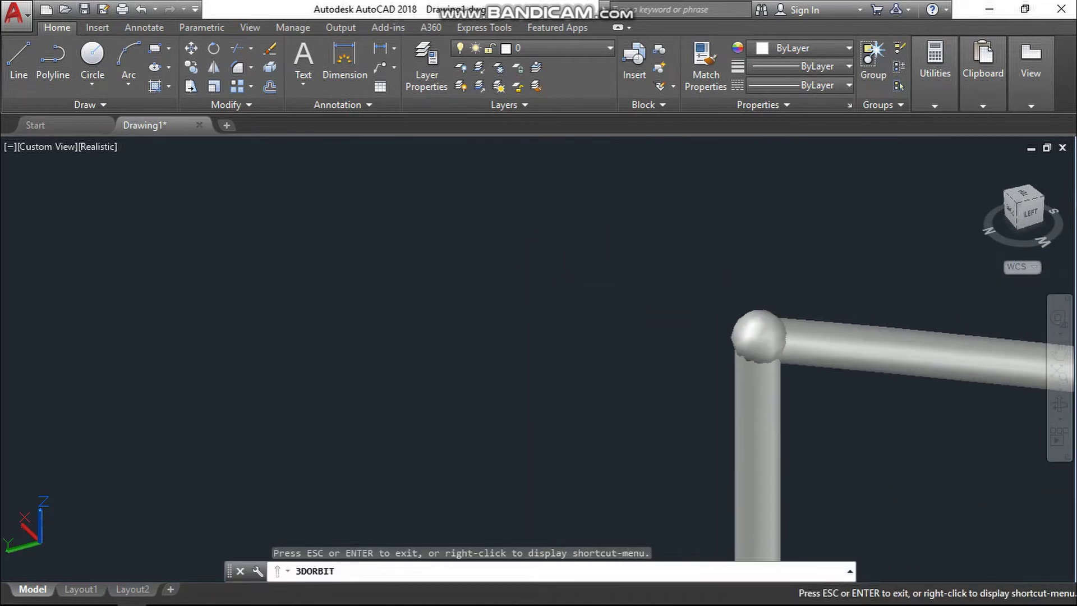
{"action": "scroll", "coordinate": [875, 404], "scroll_direction": "up", "scroll_amount": 2}
{"action": "scroll", "coordinate": [901, 456], "scroll_direction": "down", "scroll_amount": 7}
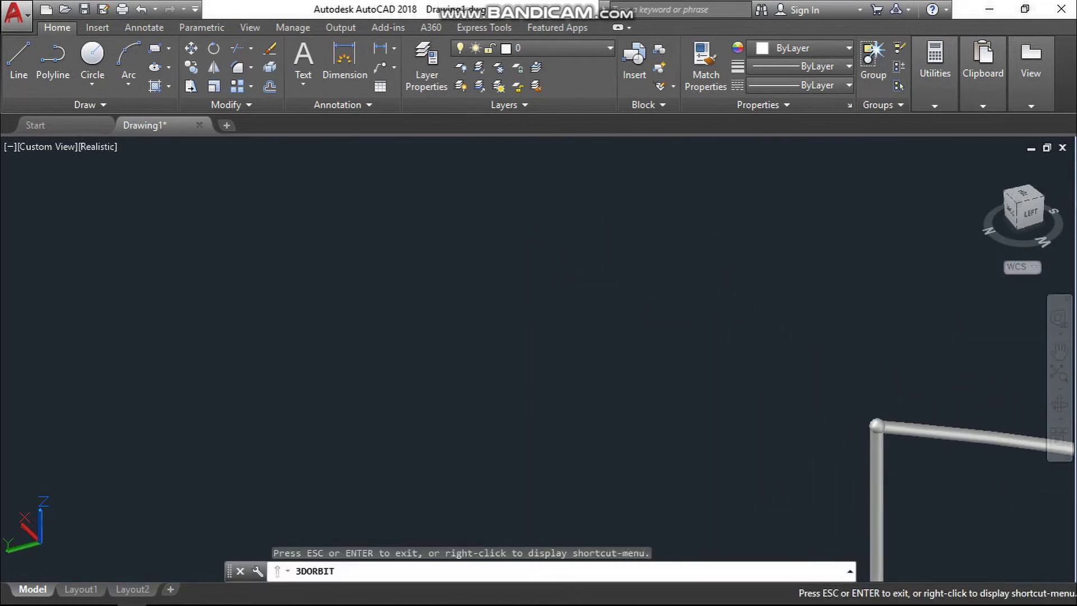
{"action": "mouse_move", "coordinate": [901, 456]}
{"action": "left_mouse_down"}
{"action": "mouse_move", "coordinate": [752, 343]}
{"action": "mouse_move", "coordinate": [533, 263]}
{"action": "left_mouse_up"}
{"action": "left_click_drag", "start_coordinate": [472, 275], "coordinate": [879, 386]}
{"action": "scroll", "coordinate": [879, 386], "scroll_direction": "down", "scroll_amount": 8}
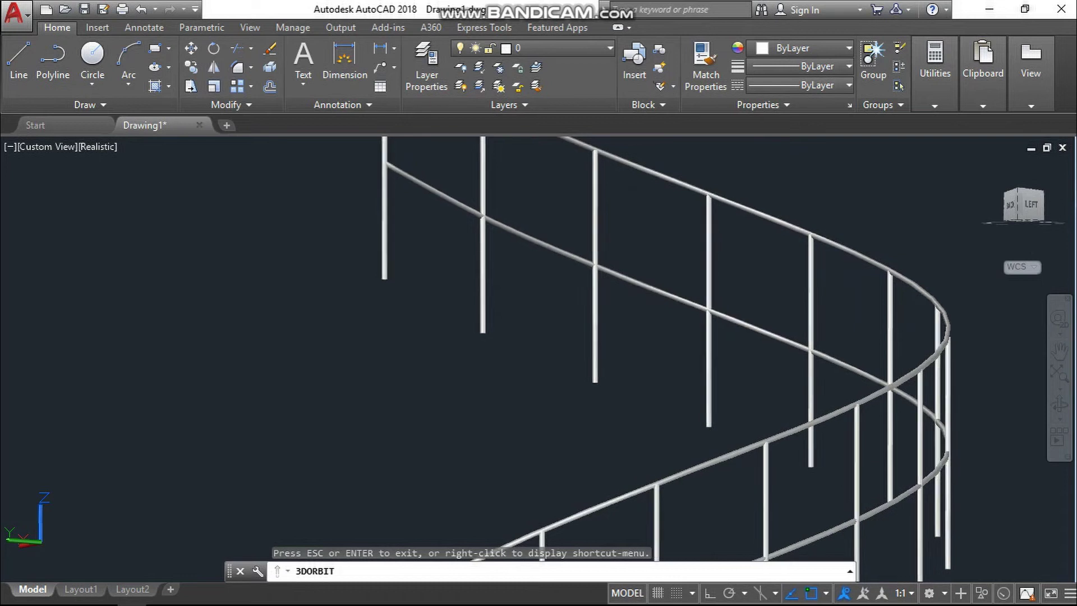
{"action": "left_click_drag", "start_coordinate": [803, 395], "coordinate": [802, 396]}
{"action": "key", "text": "Escape"}
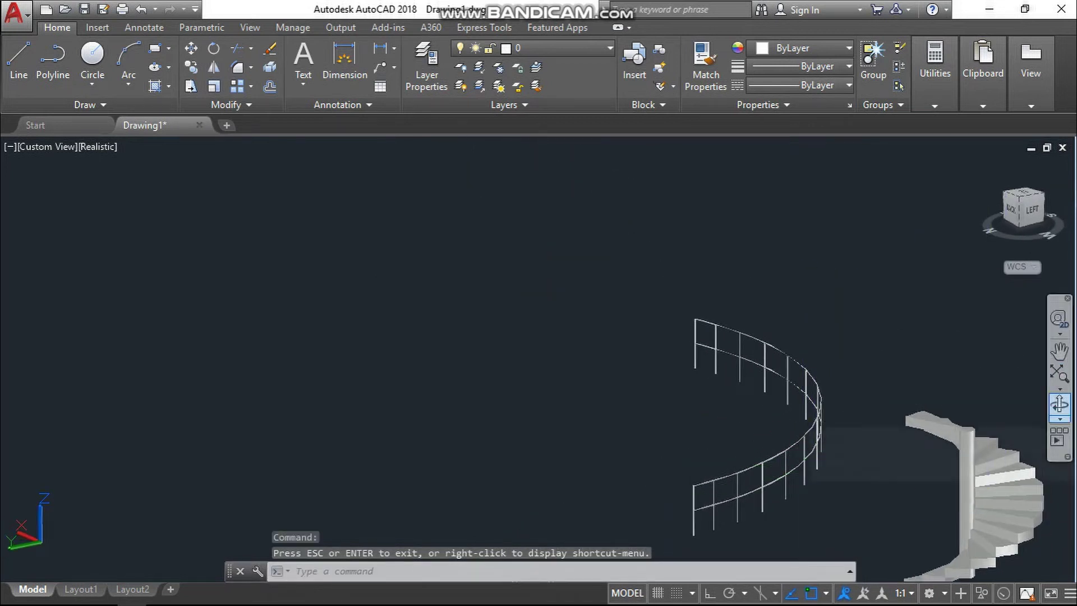
Union all the balusters, rails and end spheres into a single railing solid.
{"action": "middle_click_drag", "start_coordinate": [914, 442], "coordinate": [1004, 396]}
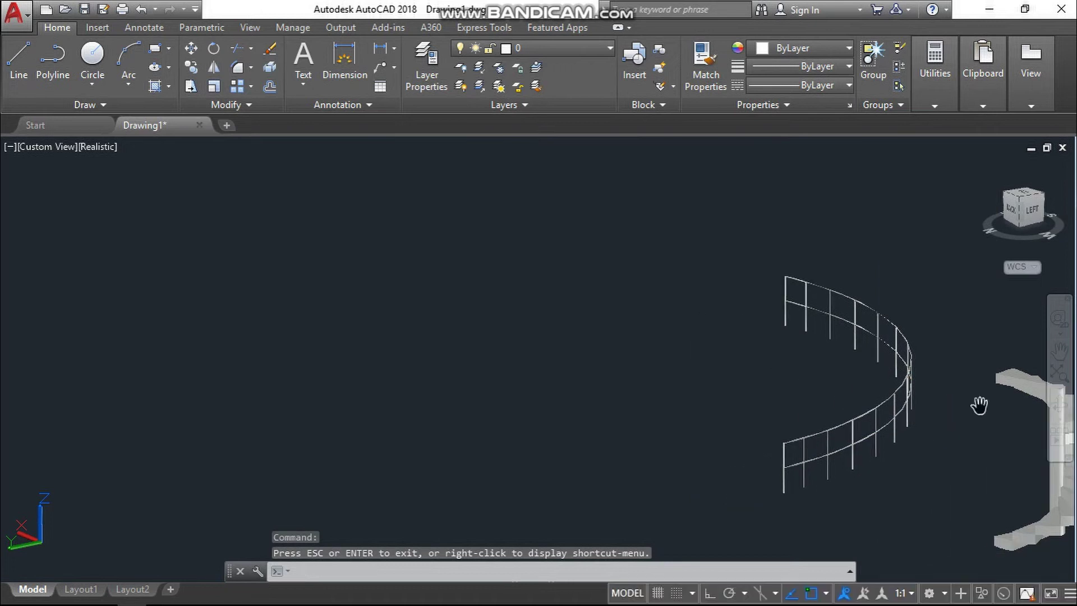
{"action": "left_click", "coordinate": [748, 234]}
{"action": "left_click", "coordinate": [960, 511]}
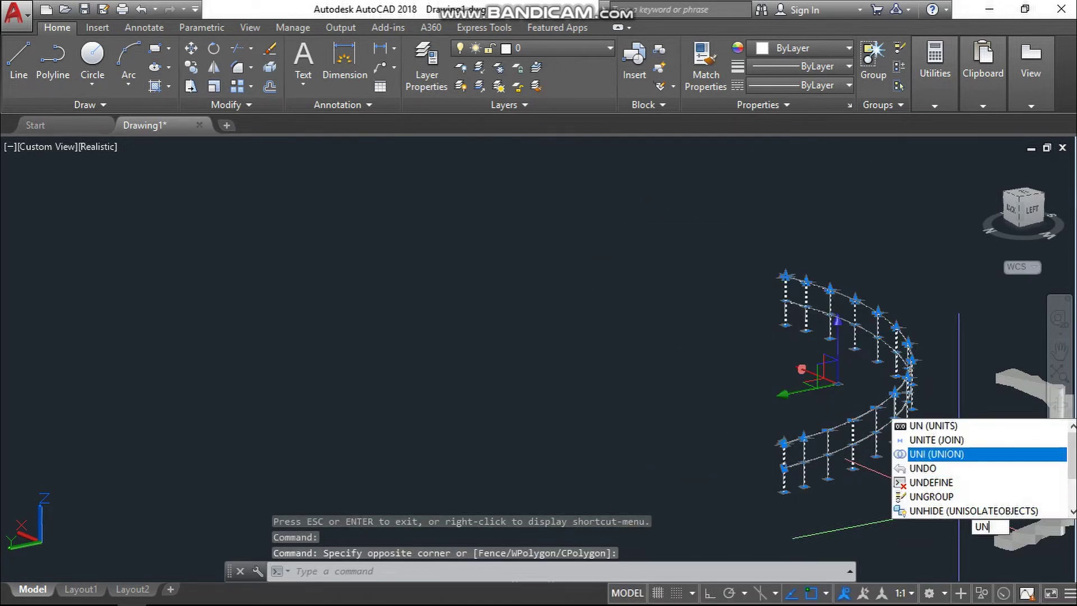
{"action": "key", "text": "Return"}
{"action": "left_click", "coordinate": [949, 252]}
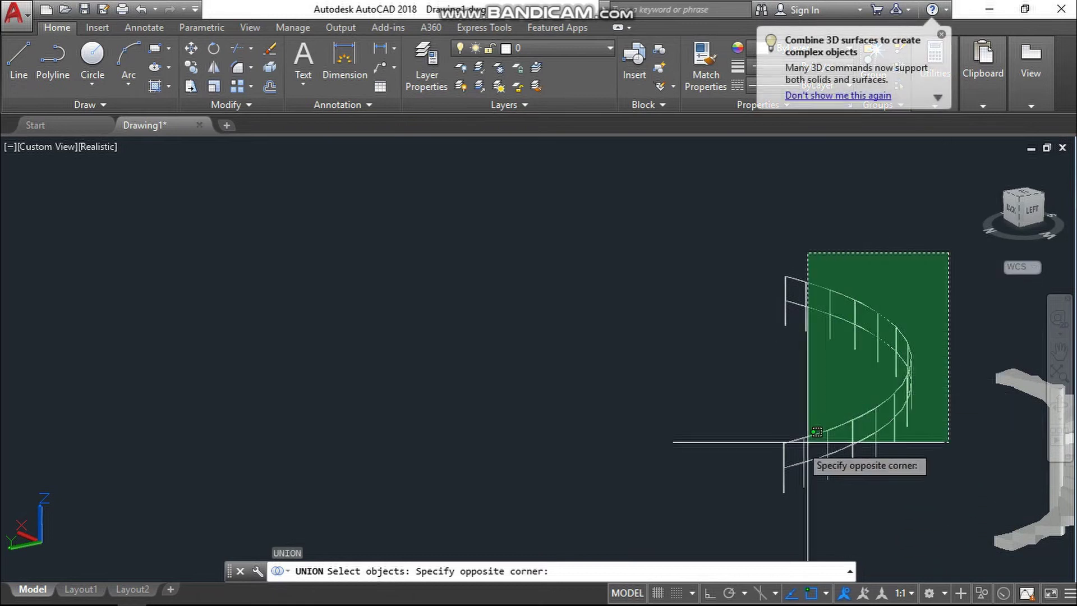
{"action": "left_click", "coordinate": [708, 497]}
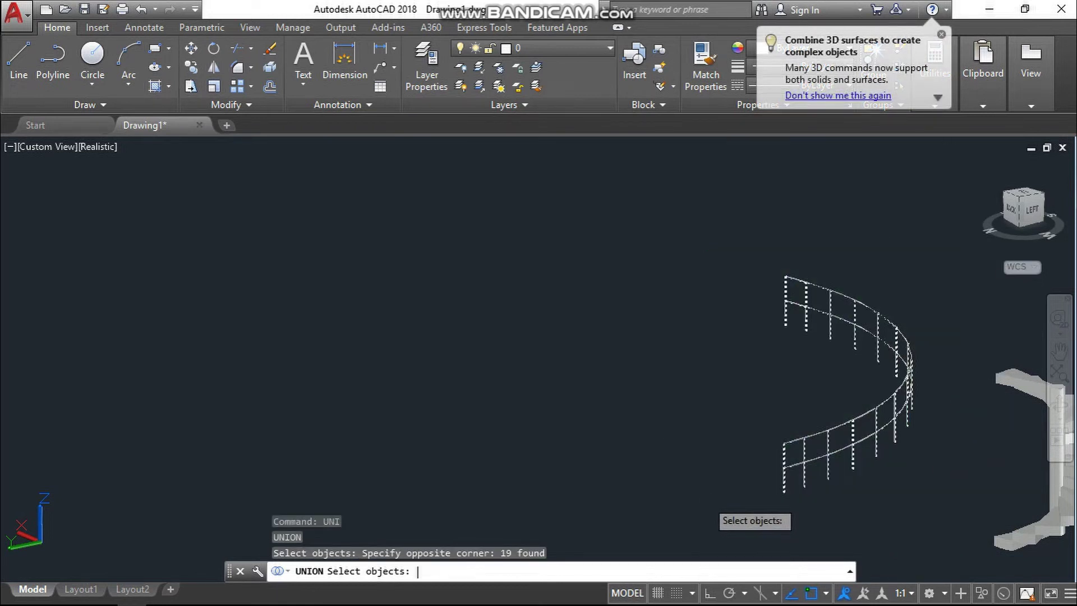
{"action": "key", "text": "Return"}
Orbit to view the railing and staircase from above and zoom in on the treads.
{"action": "middle_click_drag", "start_coordinate": [953, 393], "coordinate": [862, 328]}
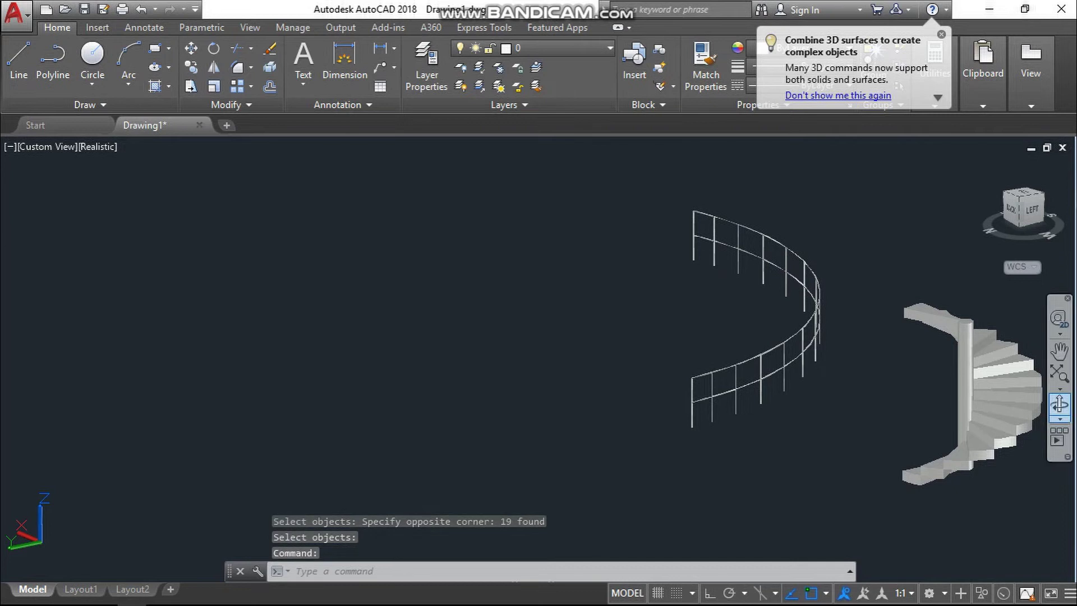
{"action": "left_click", "coordinate": [1059, 403]}
{"action": "left_click_drag", "start_coordinate": [858, 314], "coordinate": [857, 347]}
{"action": "left_click_drag", "start_coordinate": [1004, 421], "coordinate": [1004, 493]}
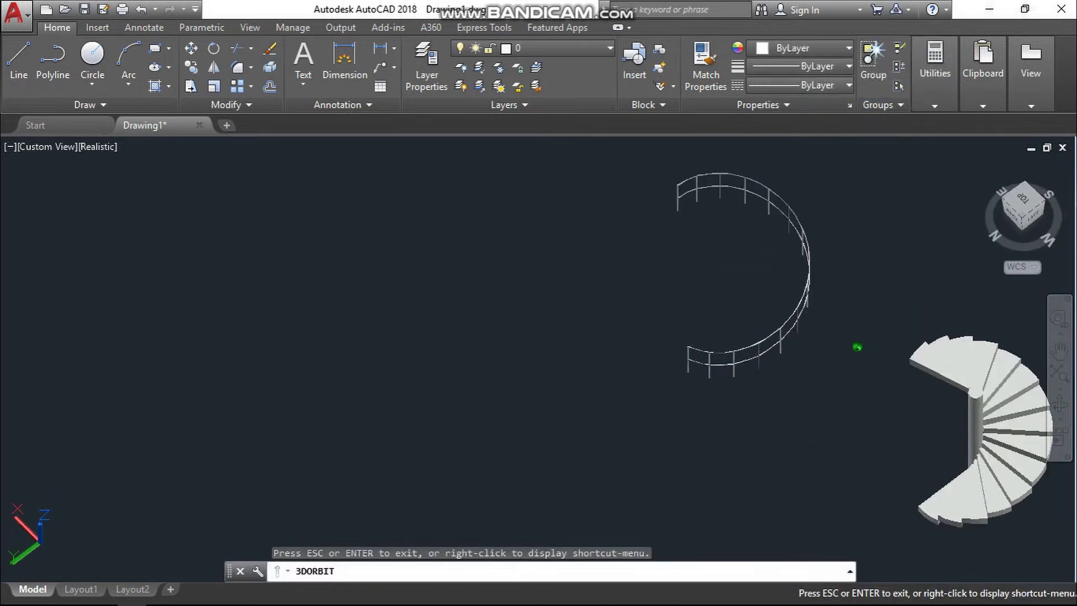
{"action": "middle_click_drag", "start_coordinate": [1004, 492], "coordinate": [952, 423]}
{"action": "scroll", "coordinate": [953, 423], "scroll_direction": "up", "scroll_amount": 2}
{"action": "key", "text": "Escape"}
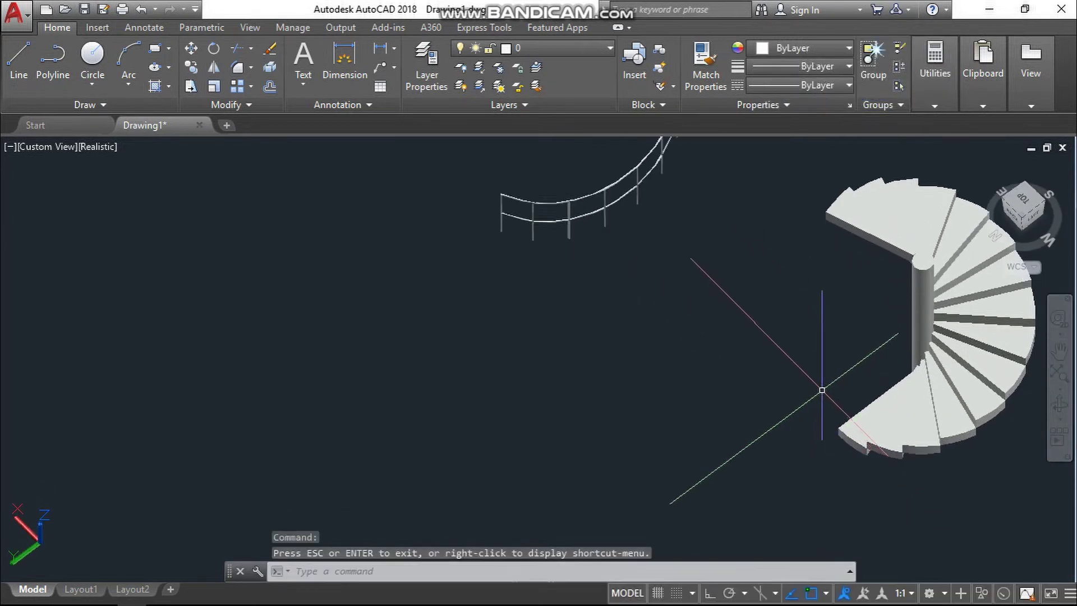
{"action": "left_click", "coordinate": [887, 450]}
{"action": "left_click", "coordinate": [952, 505]}
{"action": "left_click", "coordinate": [952, 503]}
{"action": "key", "text": "Escape"}
{"action": "key", "text": "Escape"}
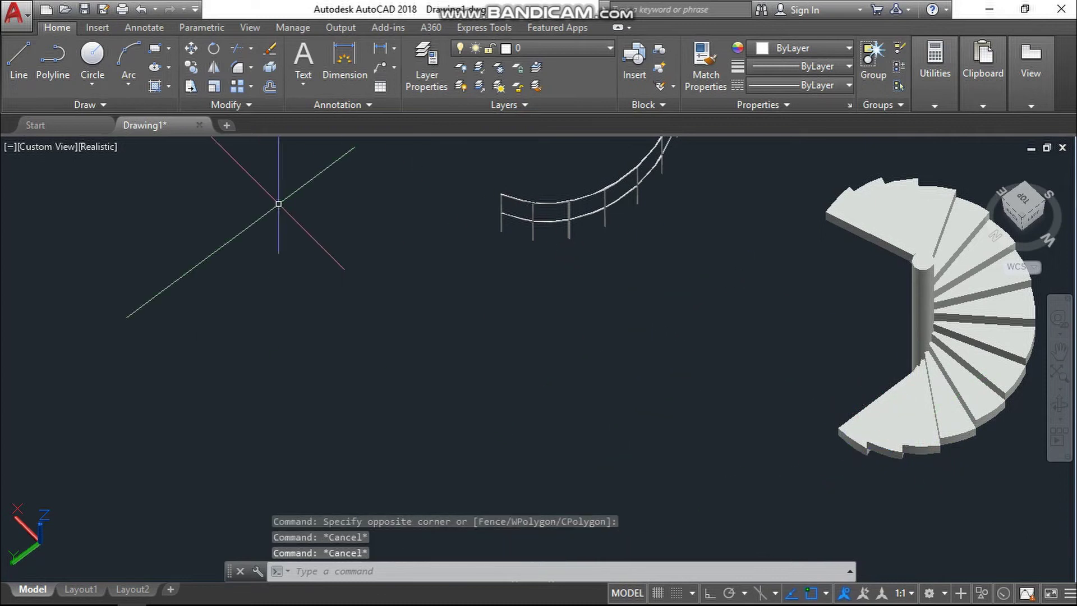
Switch the viewport to the 2D Wireframe visual style with the staircase in view.
{"action": "left_click", "coordinate": [99, 147]}
{"action": "left_click", "coordinate": [134, 184]}
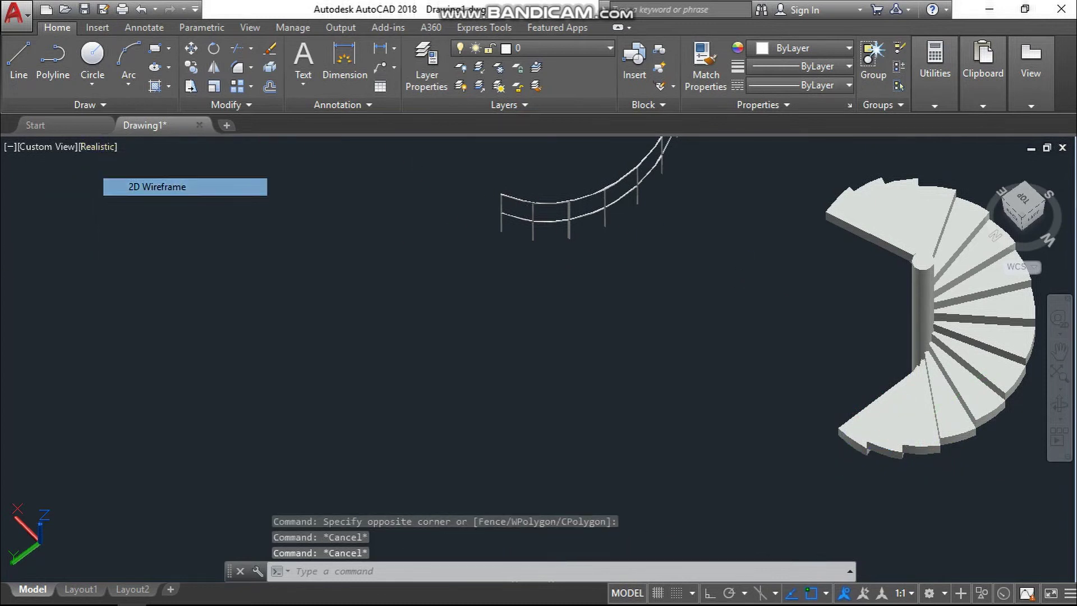
{"action": "mouse_move", "coordinate": [770, 400]}
{"action": "middle_mouse_down"}
{"action": "mouse_move", "coordinate": [722, 399]}
{"action": "mouse_move", "coordinate": [705, 412]}
{"action": "middle_mouse_up"}
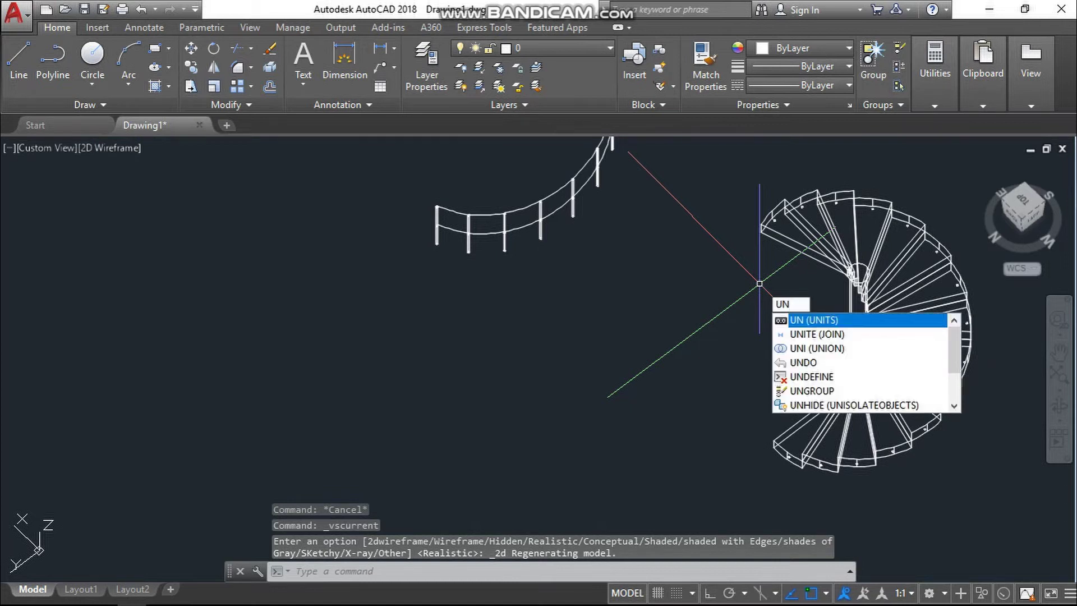
Union all the treads and the central column into a single stair solid.
{"action": "key", "text": "Return"}
{"action": "left_click", "coordinate": [808, 225]}
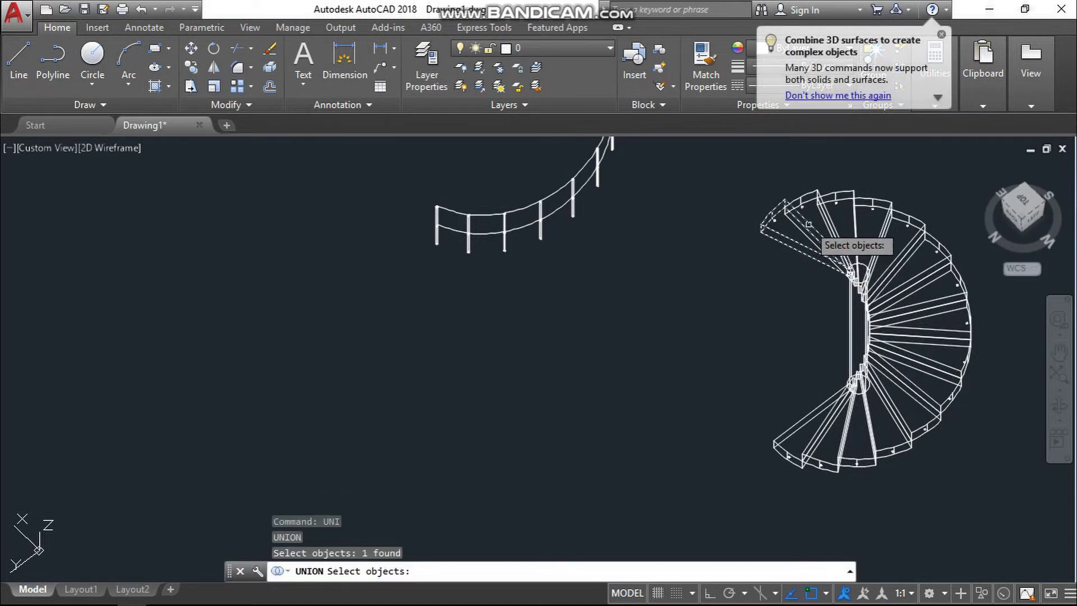
{"action": "left_click", "coordinate": [836, 210]}
{"action": "left_click", "coordinate": [802, 262]}
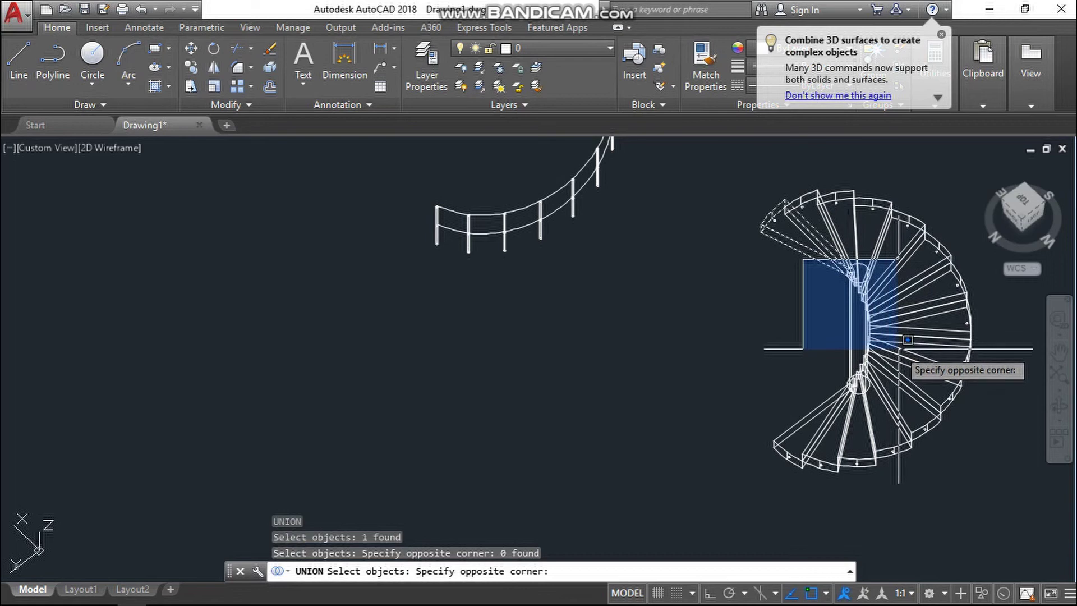
{"action": "left_click", "coordinate": [884, 361]}
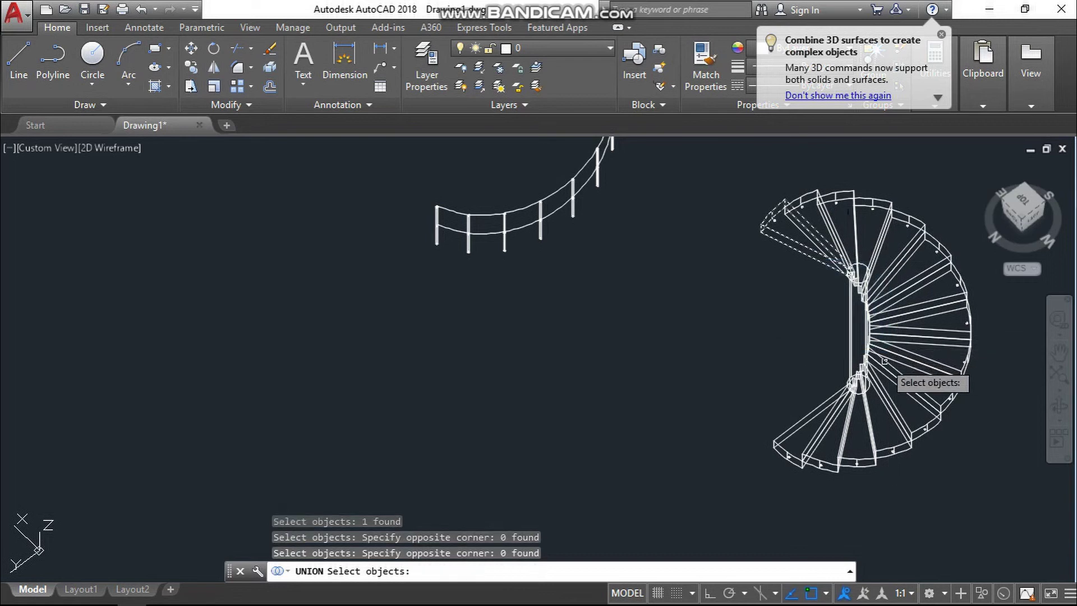
{"action": "left_click", "coordinate": [822, 252]}
{"action": "scroll", "coordinate": [893, 221], "scroll_direction": "up", "scroll_amount": 4}
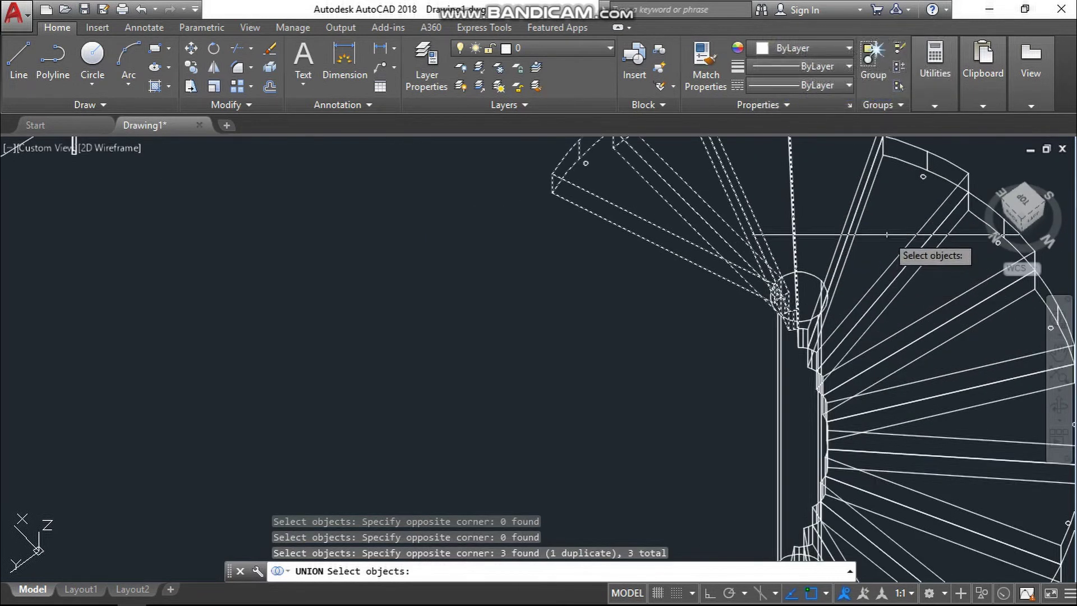
{"action": "left_click", "coordinate": [882, 234]}
{"action": "left_click", "coordinate": [719, 481]}
{"action": "scroll", "coordinate": [726, 443], "scroll_direction": "down", "scroll_amount": 5}
{"action": "middle_click_drag", "start_coordinate": [805, 470], "coordinate": [807, 354]}
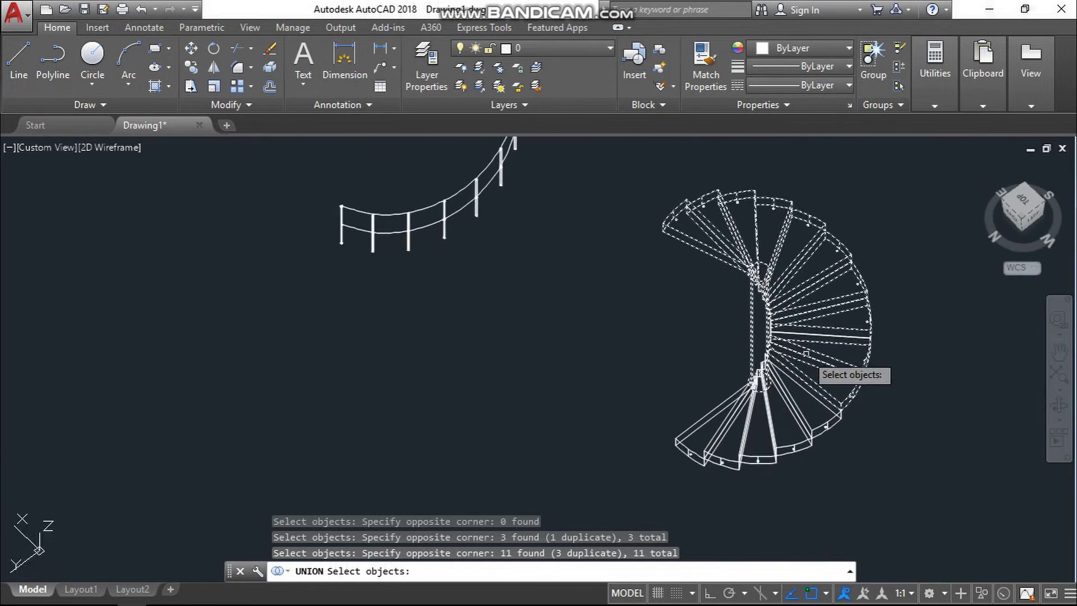
{"action": "left_click", "coordinate": [833, 319]}
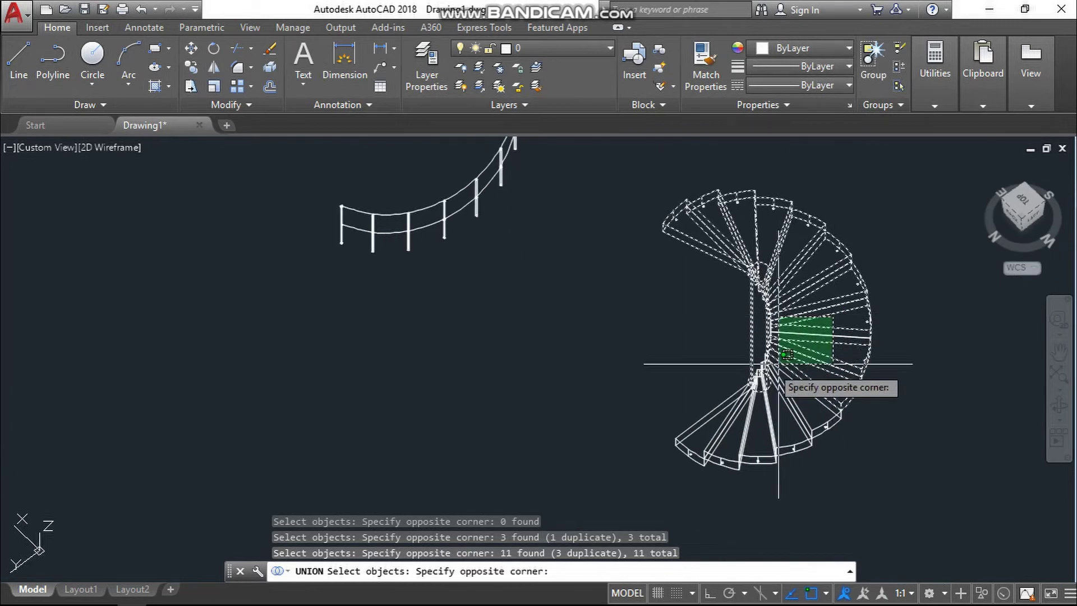
{"action": "left_click", "coordinate": [702, 400]}
{"action": "key", "text": "Return"}
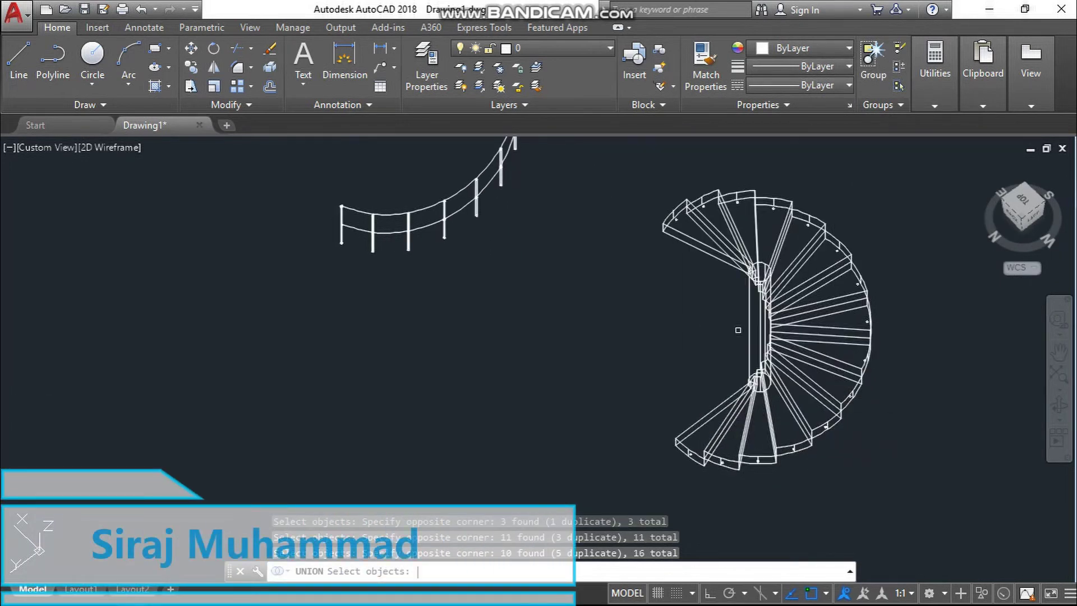
{"action": "left_click", "coordinate": [783, 309]}
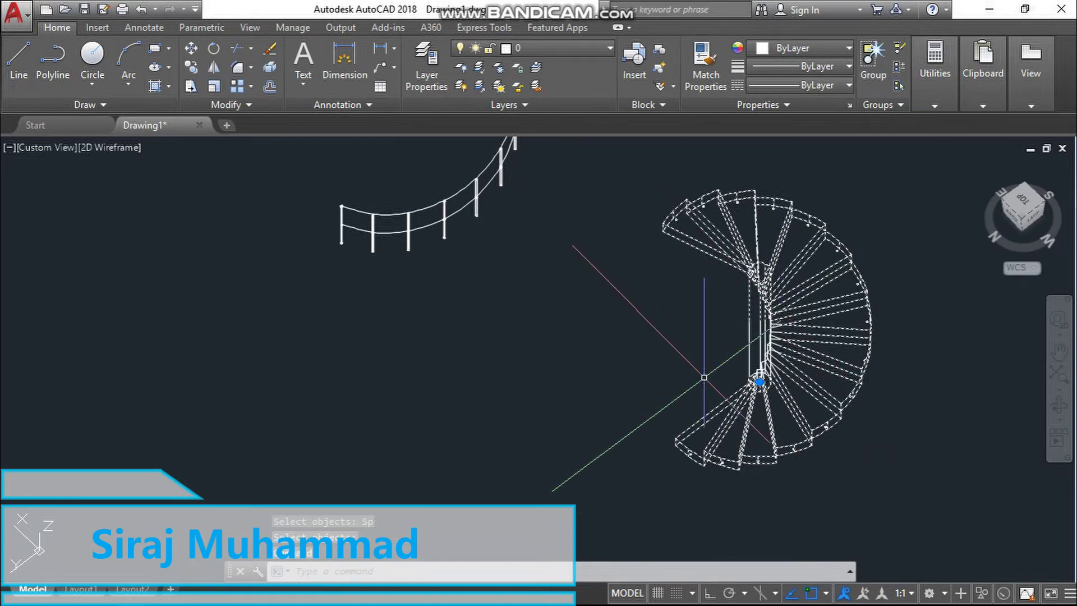
{"action": "key", "text": "Escape"}
{"action": "key", "text": "Escape"}
Move the railing from the bottom centre of its end baluster to the centre of the small circle on the lowest tread.
{"action": "left_click", "coordinate": [395, 250]}
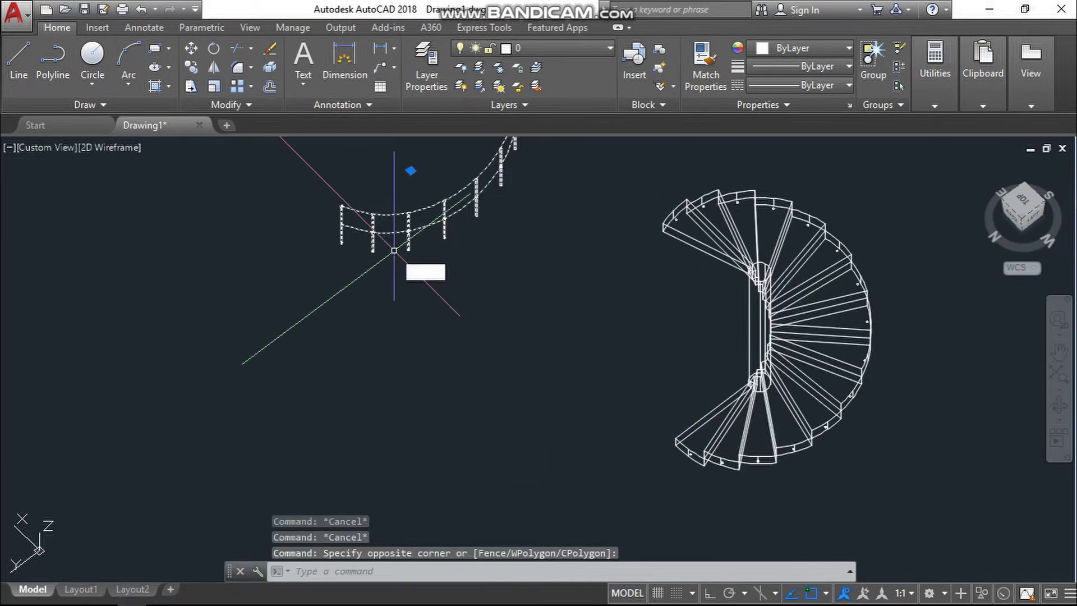
{"action": "type", "text": "m"}
{"action": "key", "text": "Return"}
{"action": "scroll", "coordinate": [336, 241], "scroll_direction": "up", "scroll_amount": 8}
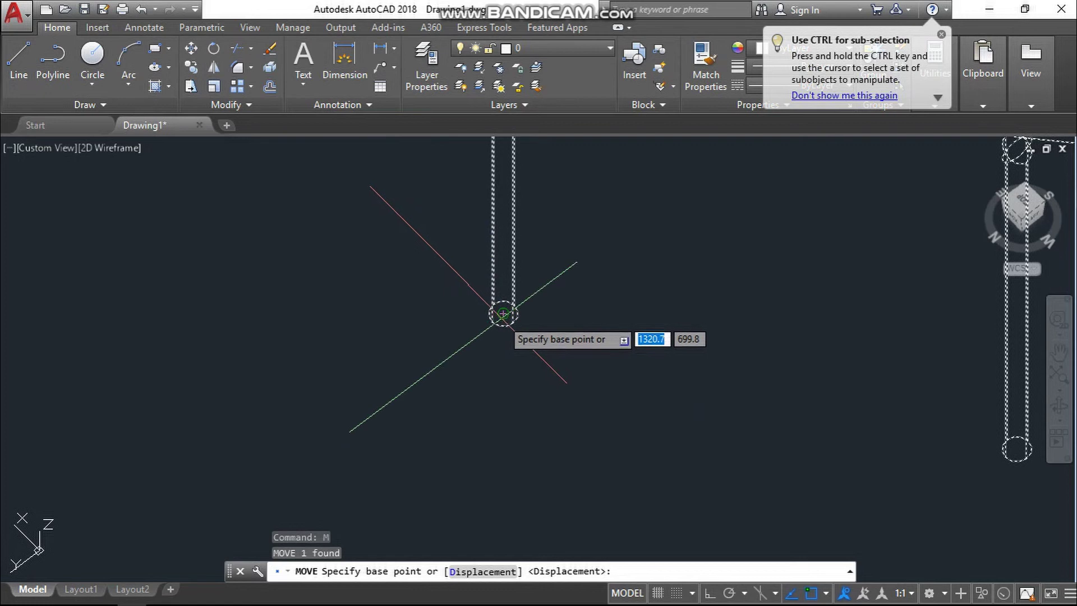
{"action": "left_click", "coordinate": [504, 313]}
{"action": "scroll", "coordinate": [505, 308], "scroll_direction": "down", "scroll_amount": 3}
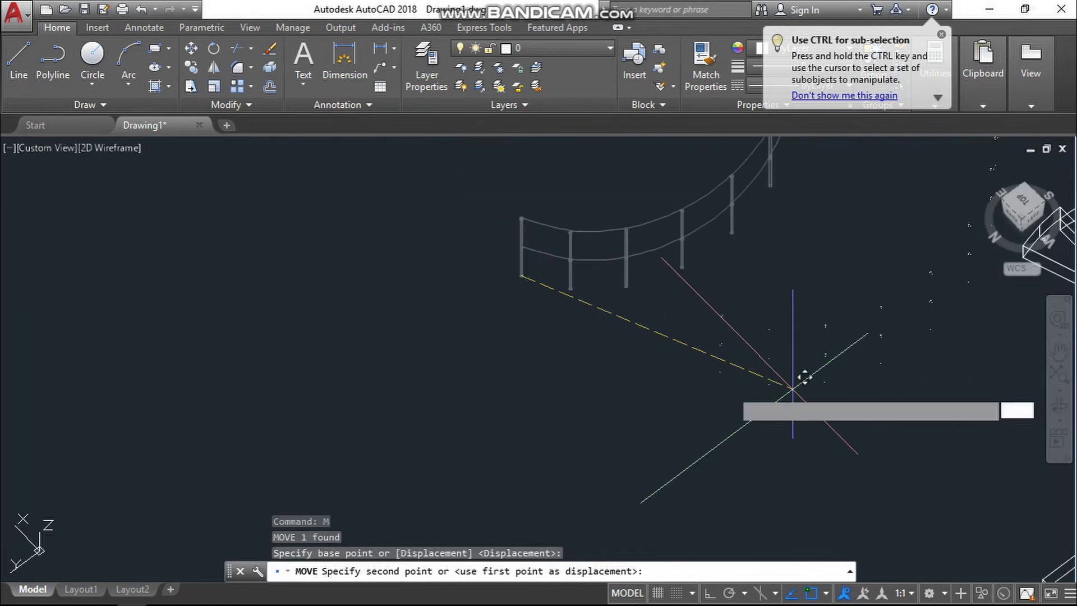
{"action": "scroll", "coordinate": [678, 234], "scroll_direction": "up", "scroll_amount": 6}
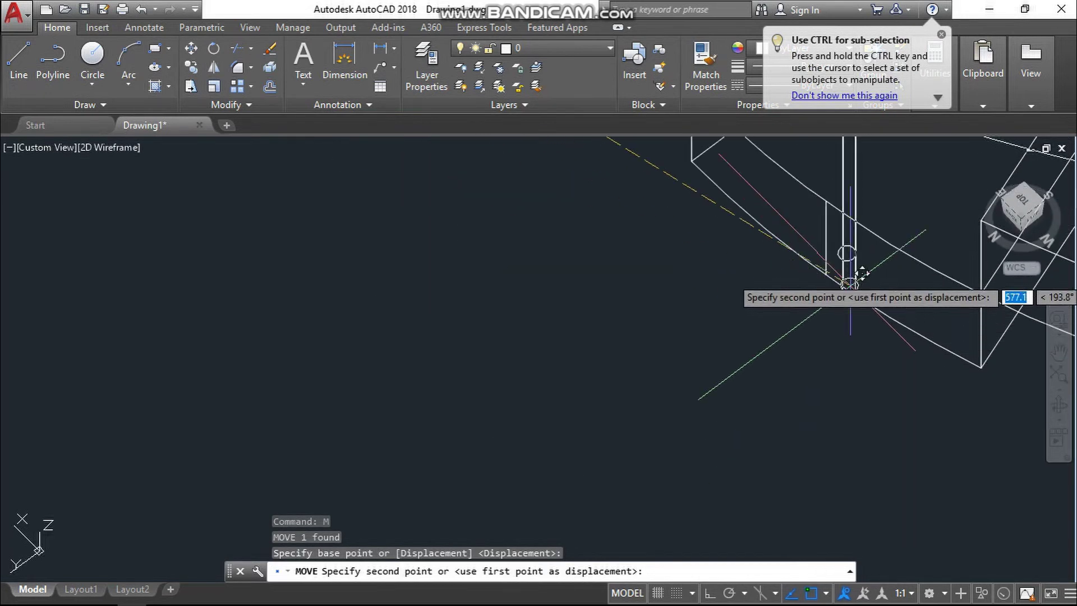
{"action": "scroll", "coordinate": [862, 273], "scroll_direction": "up", "scroll_amount": 6}
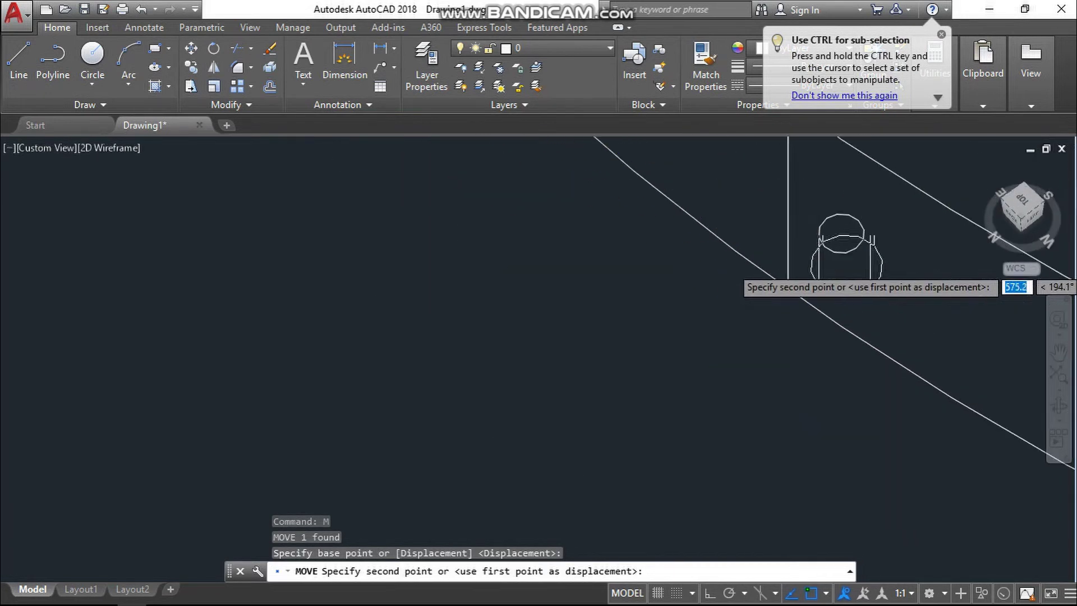
{"action": "left_click", "coordinate": [833, 213]}
{"action": "scroll", "coordinate": [782, 300], "scroll_direction": "down", "scroll_amount": 5}
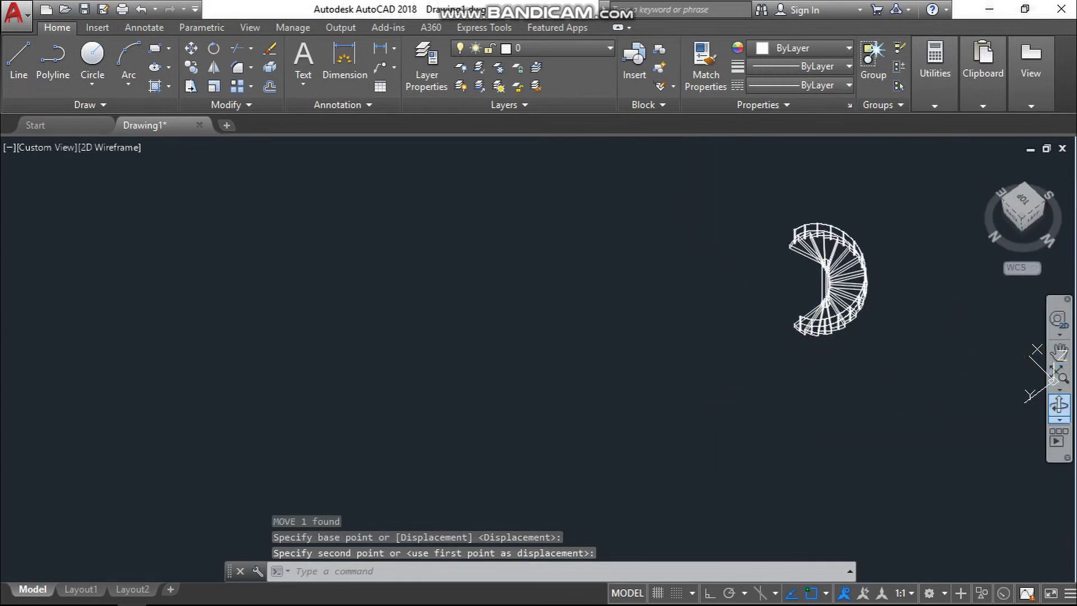
Orbit the assembled staircase to a raised back view and show it in the Realistic visual style.
{"action": "left_click", "coordinate": [1059, 405]}
{"action": "left_click_drag", "start_coordinate": [830, 281], "coordinate": [883, 275]}
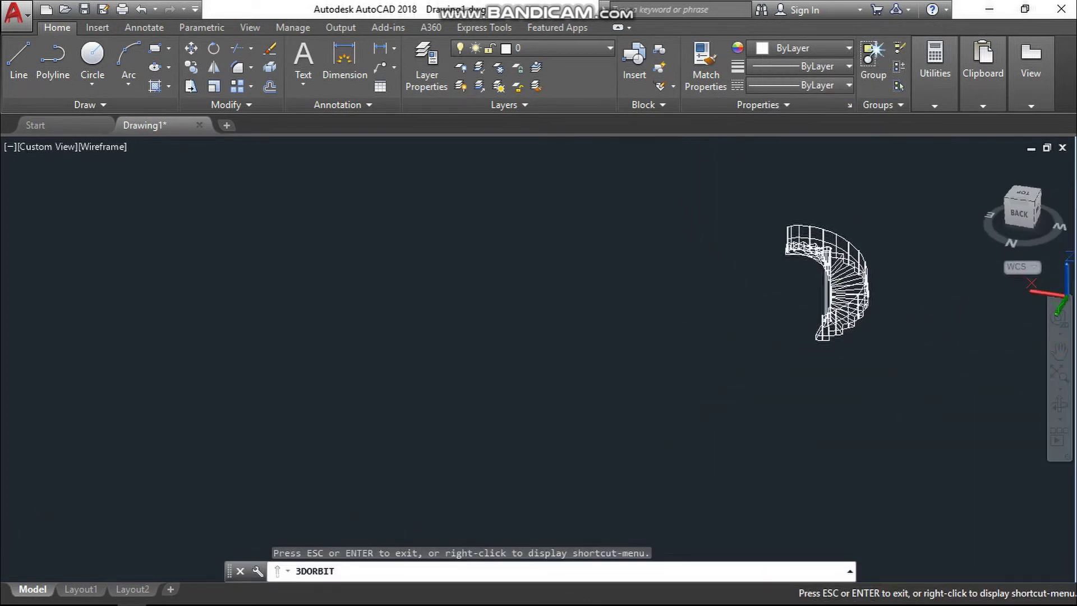
{"action": "scroll", "coordinate": [832, 296], "scroll_direction": "up", "scroll_amount": 5}
{"action": "key", "text": "Escape"}
{"action": "key", "text": "Escape"}
{"action": "left_click", "coordinate": [132, 150]}
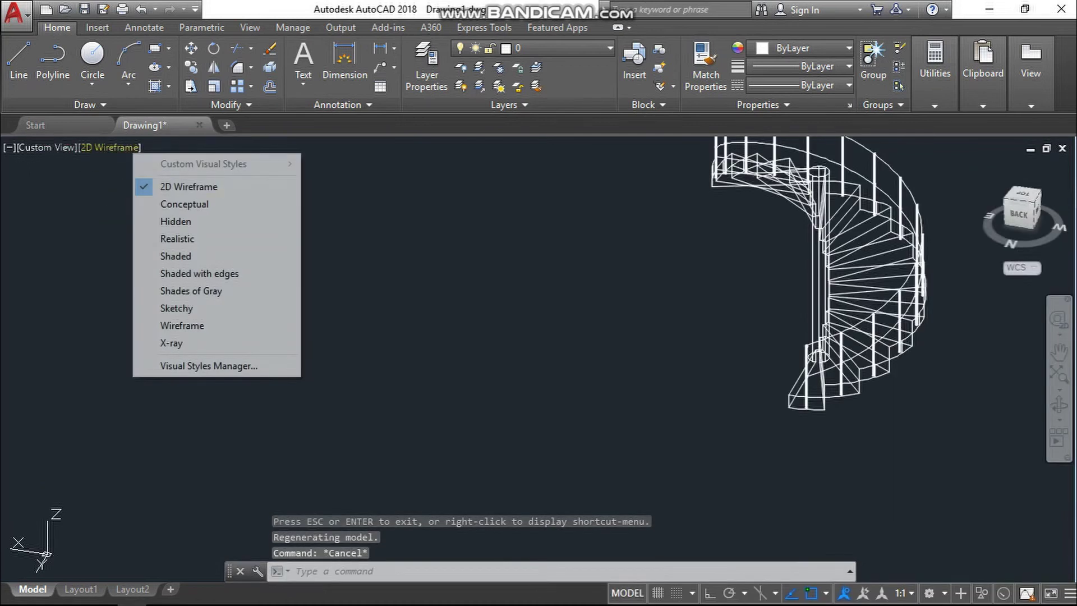
{"action": "left_click", "coordinate": [177, 239]}
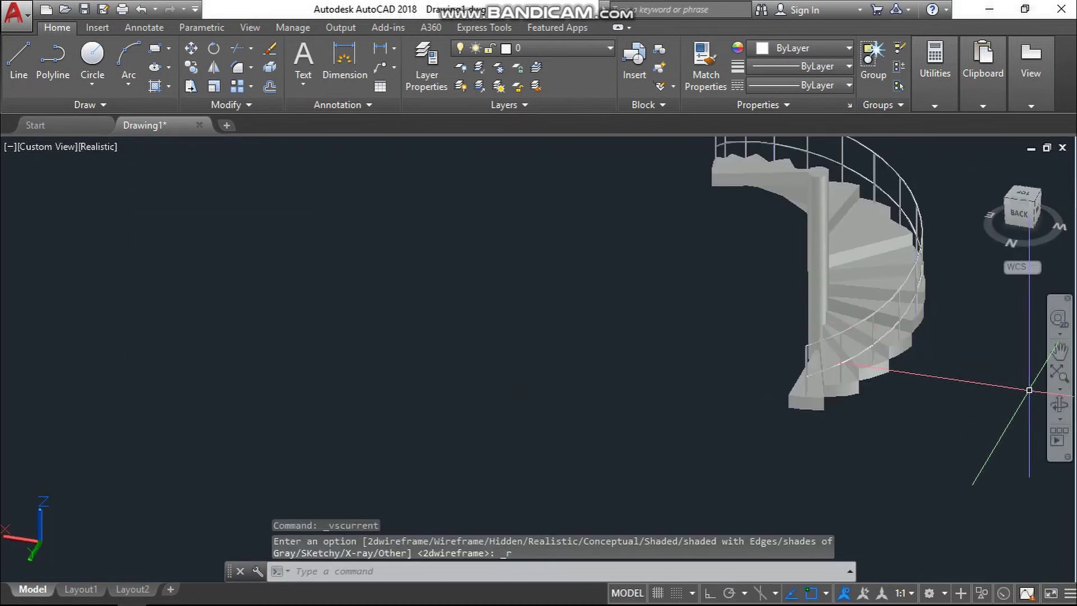
Orbit, zoom and centre the view to examine how the railing sits on the whole staircase.
{"action": "left_click", "coordinate": [1059, 405]}
{"action": "mouse_move", "coordinate": [836, 263]}
{"action": "left_mouse_down"}
{"action": "mouse_move", "coordinate": [837, 306]}
{"action": "mouse_move", "coordinate": [839, 264]}
{"action": "left_mouse_up"}
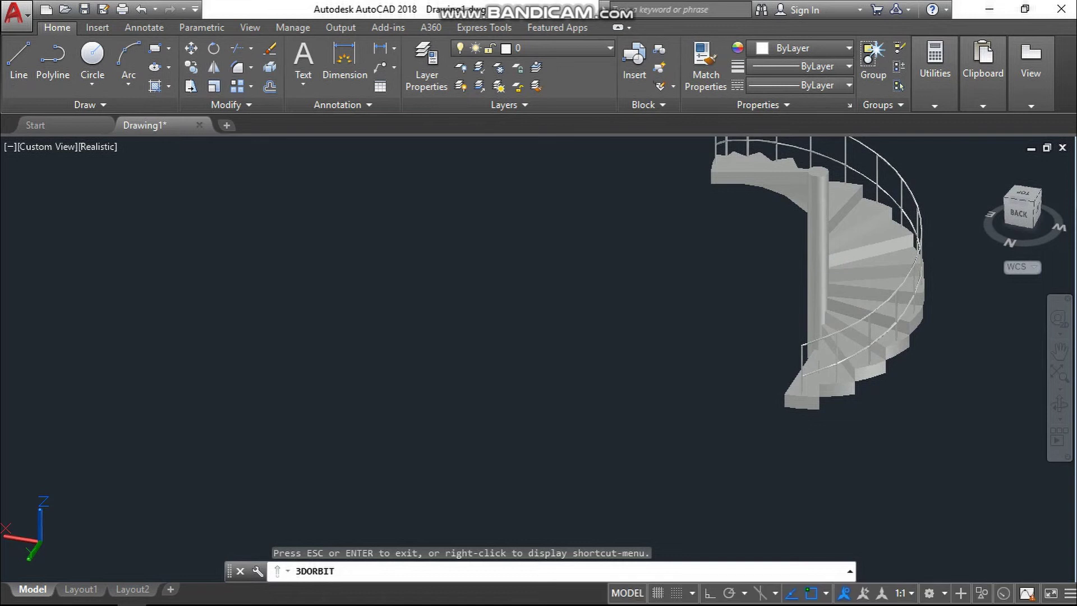
{"action": "key", "text": "Escape"}
{"action": "middle_click", "coordinate": [870, 279]}
{"action": "middle_click", "coordinate": [871, 279]}
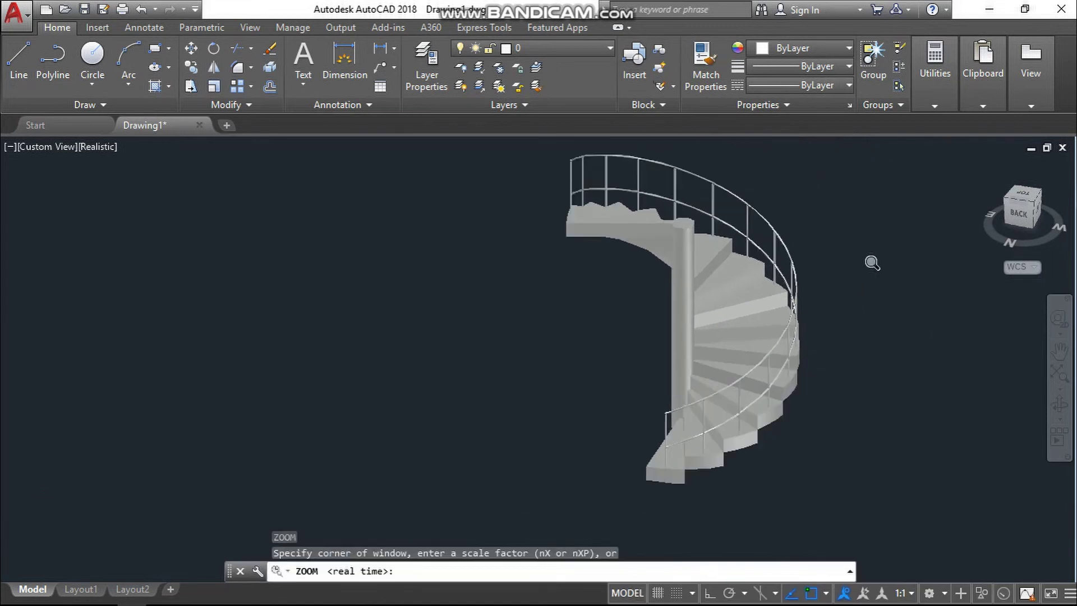
{"action": "middle_click_drag", "start_coordinate": [538, 355], "coordinate": [537, 359], "text": "shift"}
{"action": "key", "text": "Escape"}
{"action": "key", "text": "Escape"}
{"action": "key", "text": "Escape"}
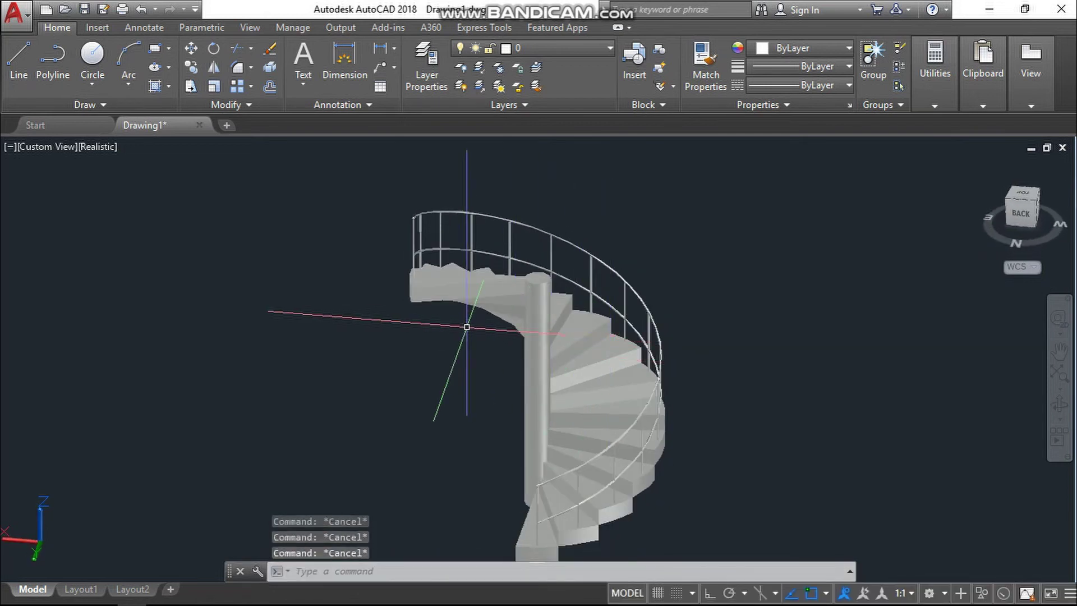
Open the Materials Browser and list the Wood materials of the Autodesk Library.
{"action": "type", "text": "t"}
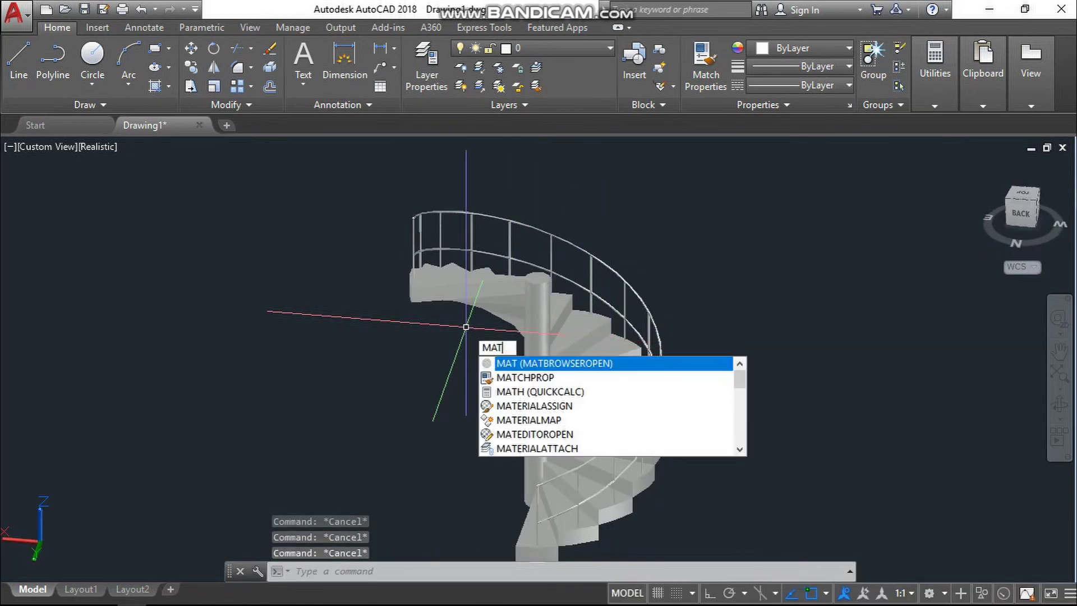
{"action": "key", "text": "Down"}
{"action": "key", "text": "Up"}
{"action": "key", "text": "Return"}
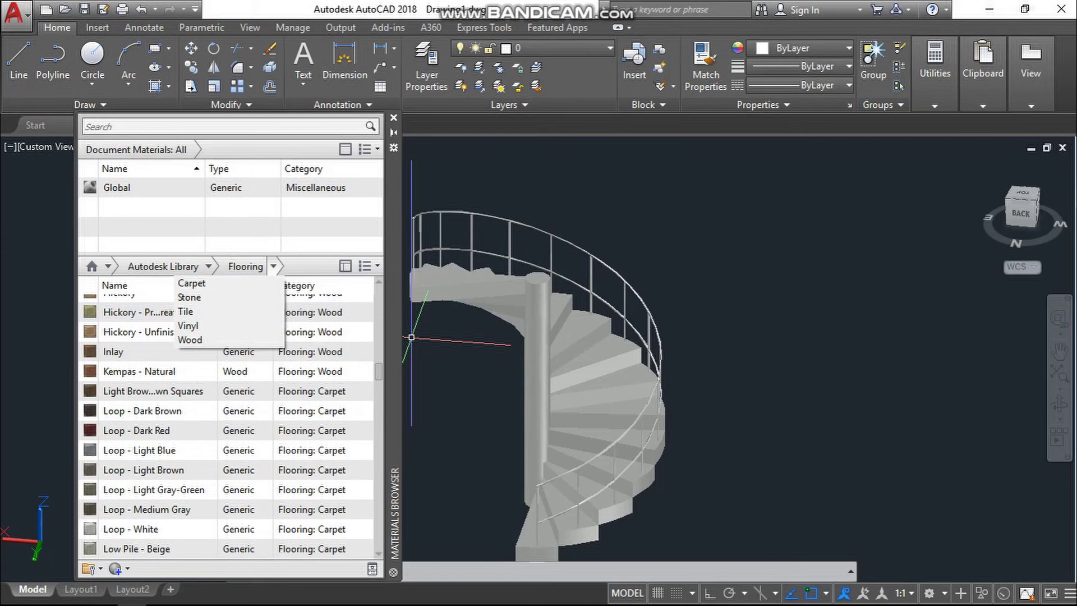
{"action": "left_click", "coordinate": [163, 266]}
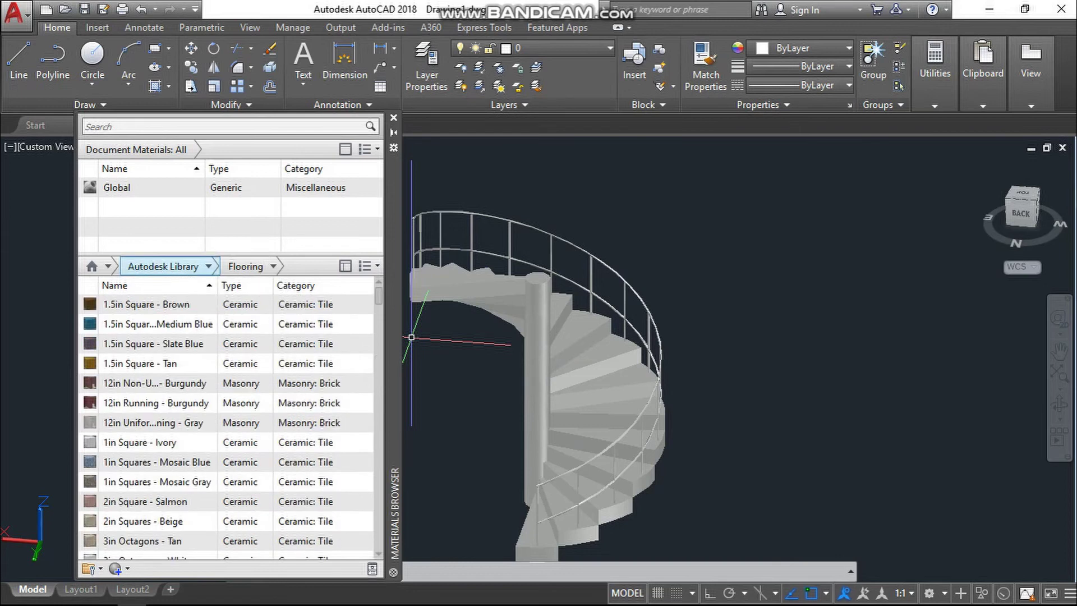
{"action": "left_click", "coordinate": [209, 266]}
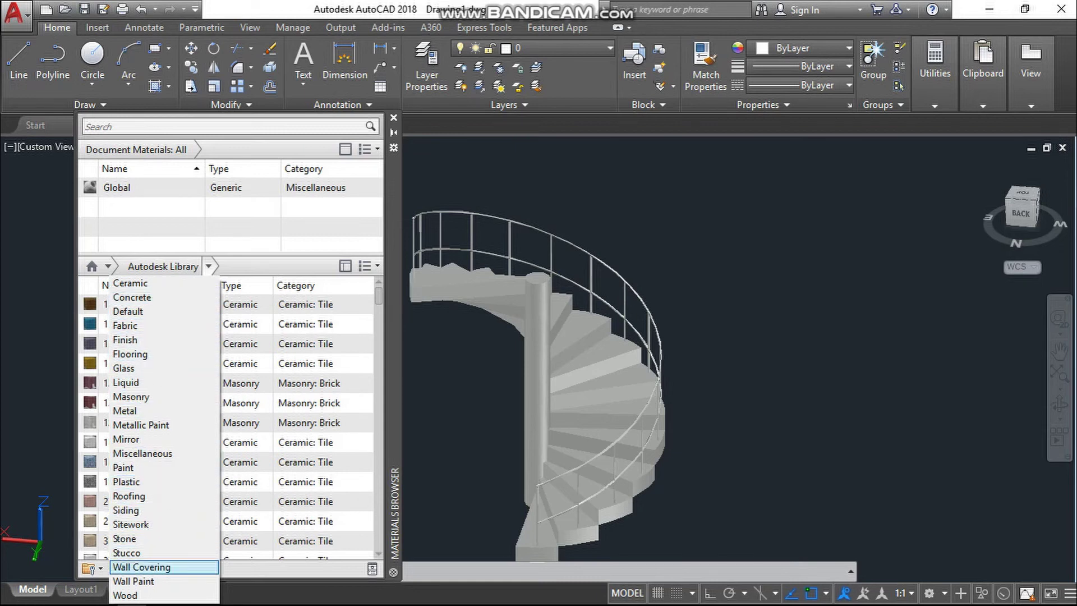
{"action": "left_click", "coordinate": [146, 595]}
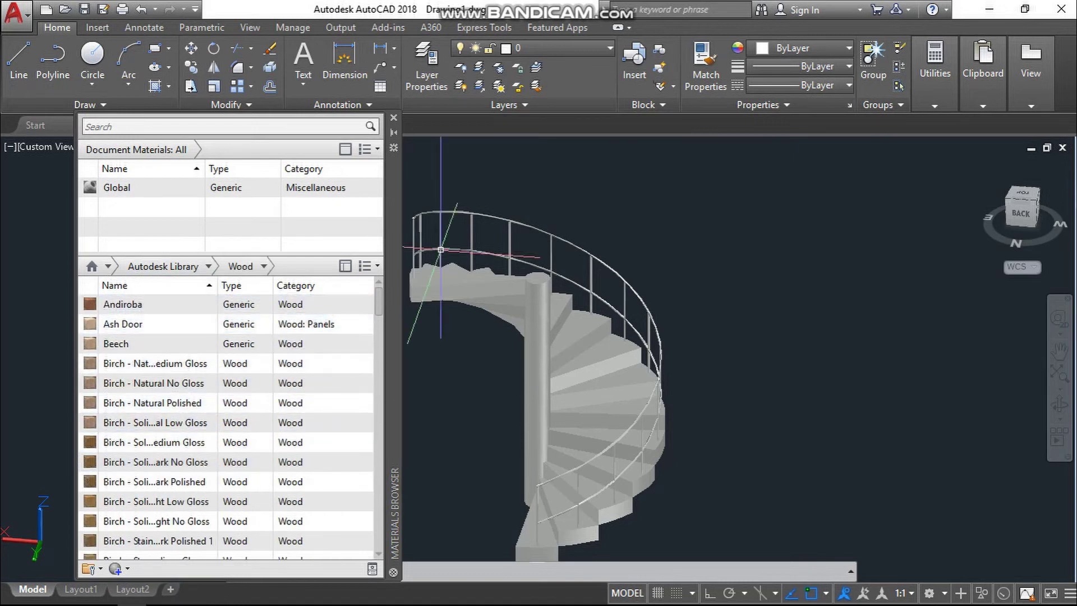
Assign the Birch - Natural Medium Gloss wood material to the railing and inspect its grain up close at a baluster joint.
{"action": "scroll", "coordinate": [496, 281], "scroll_direction": "up", "scroll_amount": 5}
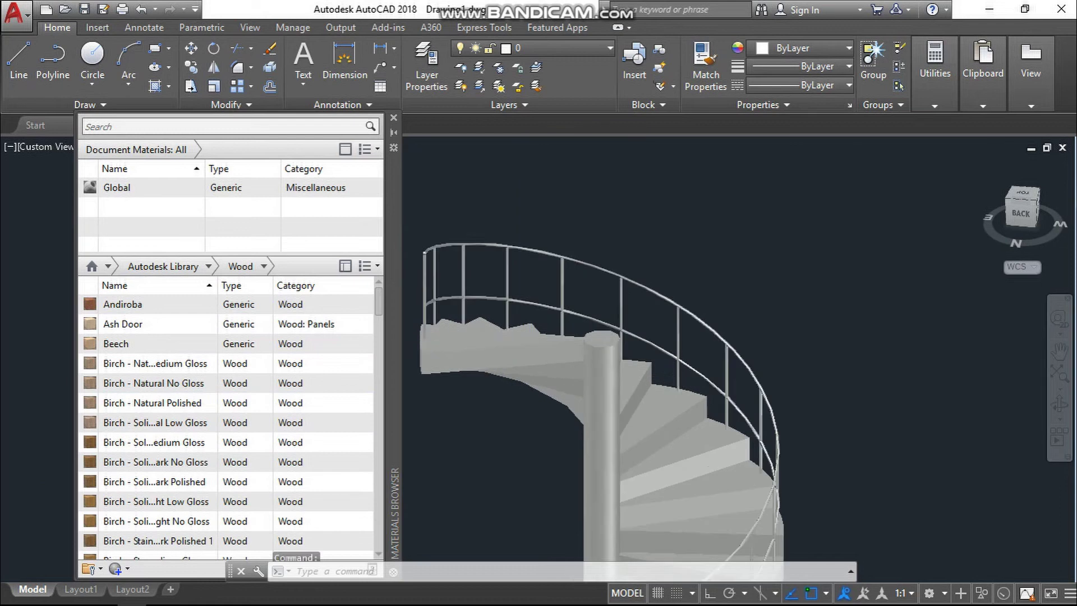
{"action": "middle_click_drag", "start_coordinate": [494, 289], "coordinate": [638, 350]}
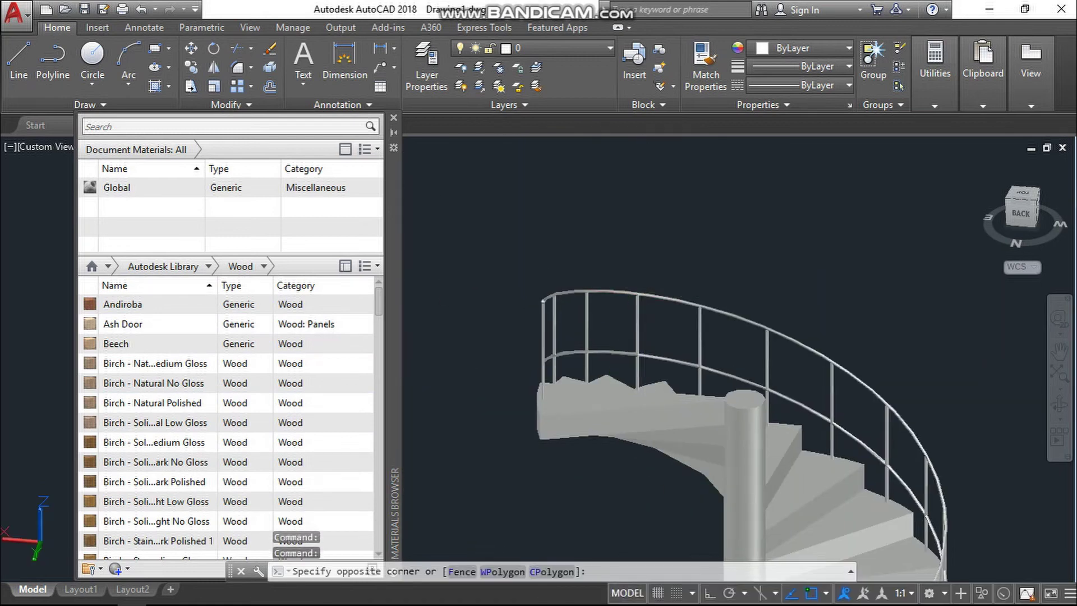
{"action": "left_click", "coordinate": [605, 305]}
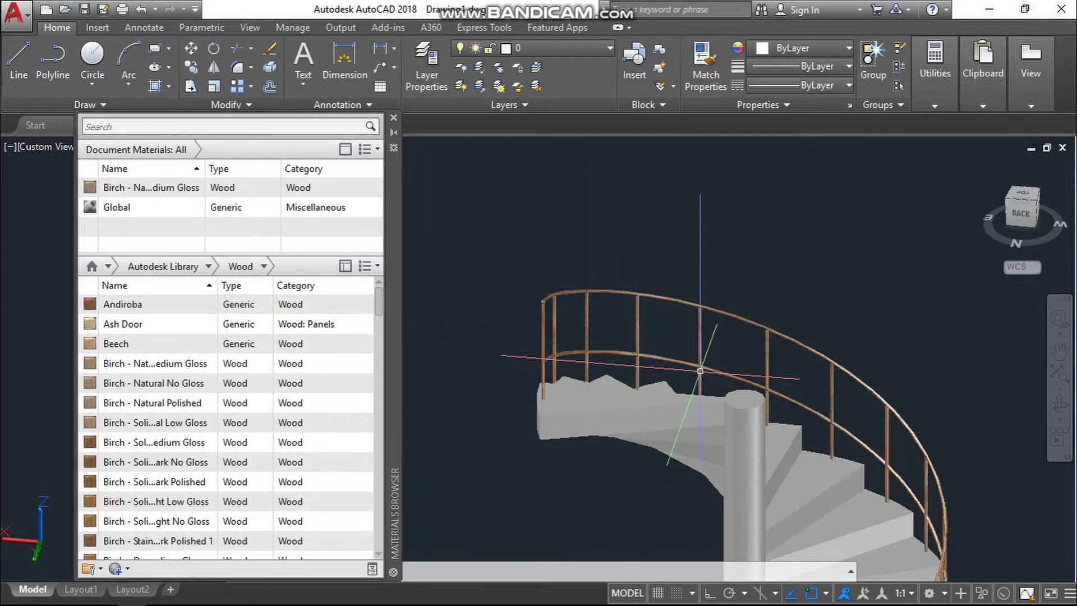
{"action": "scroll", "coordinate": [700, 371], "scroll_direction": "up", "scroll_amount": 10}
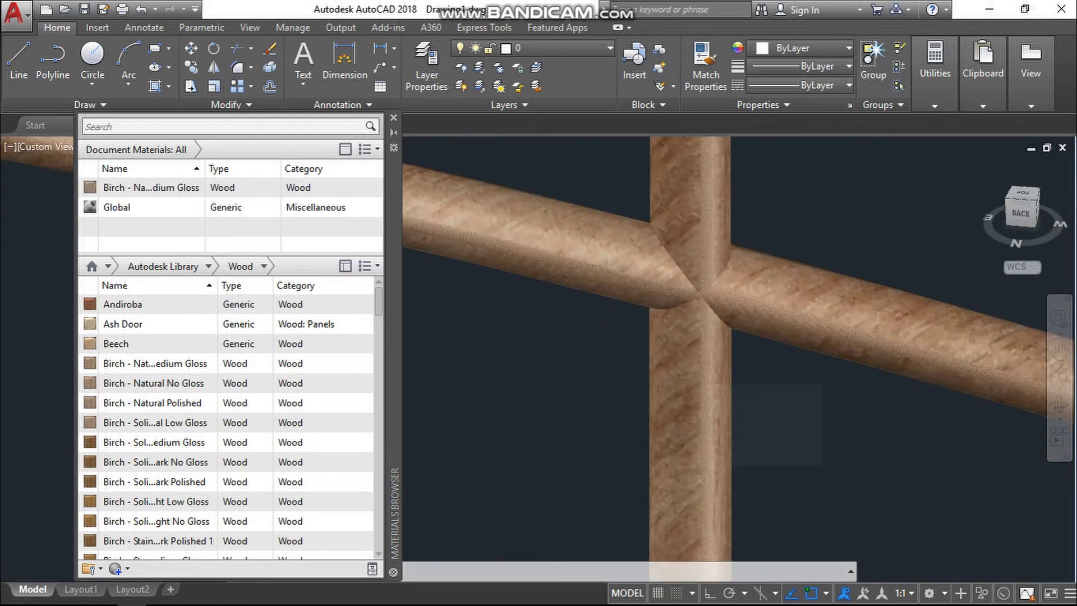
{"action": "scroll", "coordinate": [661, 372], "scroll_direction": "down", "scroll_amount": 10}
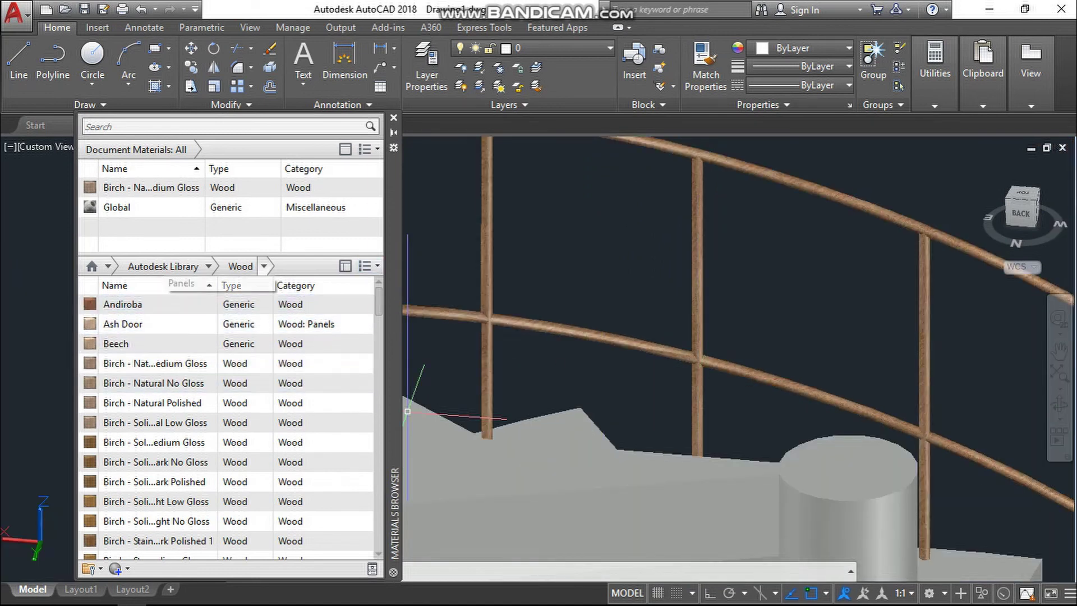
Browse the Concrete and Stone materials of the Autodesk Library and assign Fieldstone - Weathered to the united treads and column.
{"action": "left_click", "coordinate": [208, 266]}
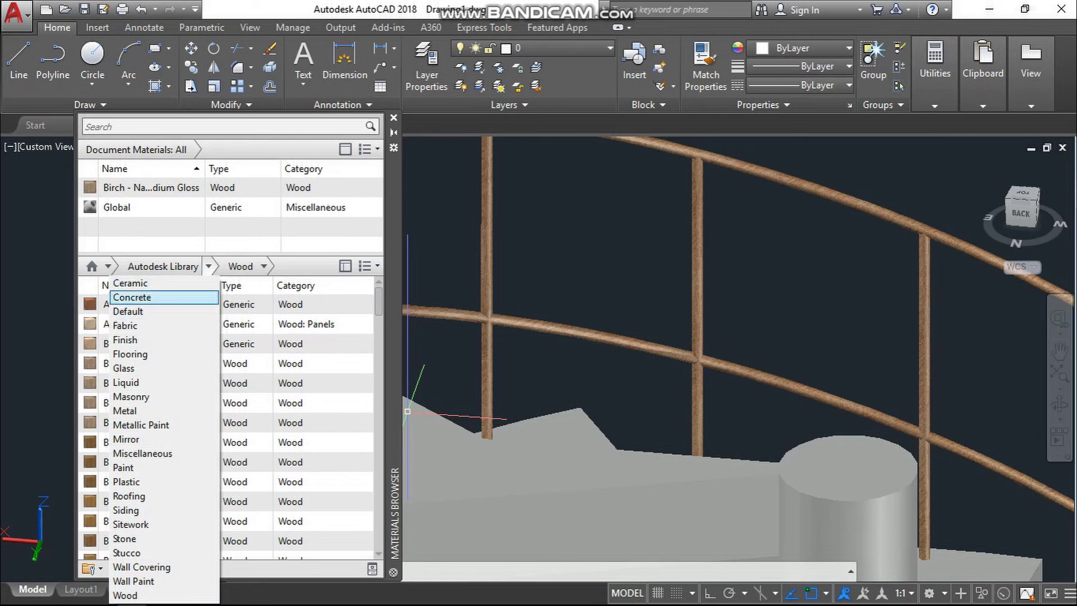
{"action": "left_click", "coordinate": [132, 297]}
{"action": "left_click", "coordinate": [276, 266]}
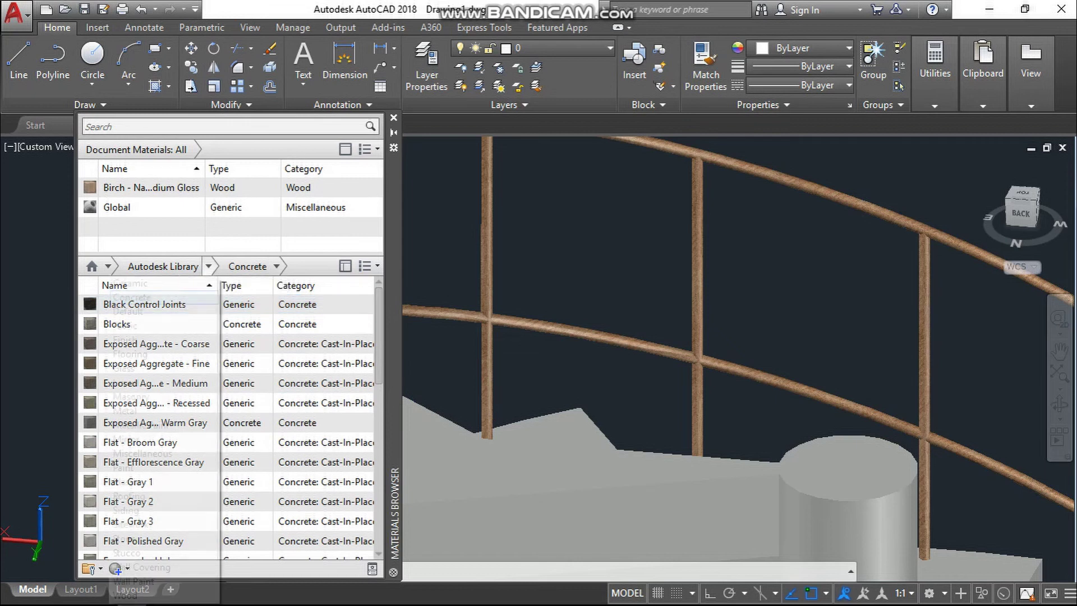
{"action": "left_click", "coordinate": [208, 266]}
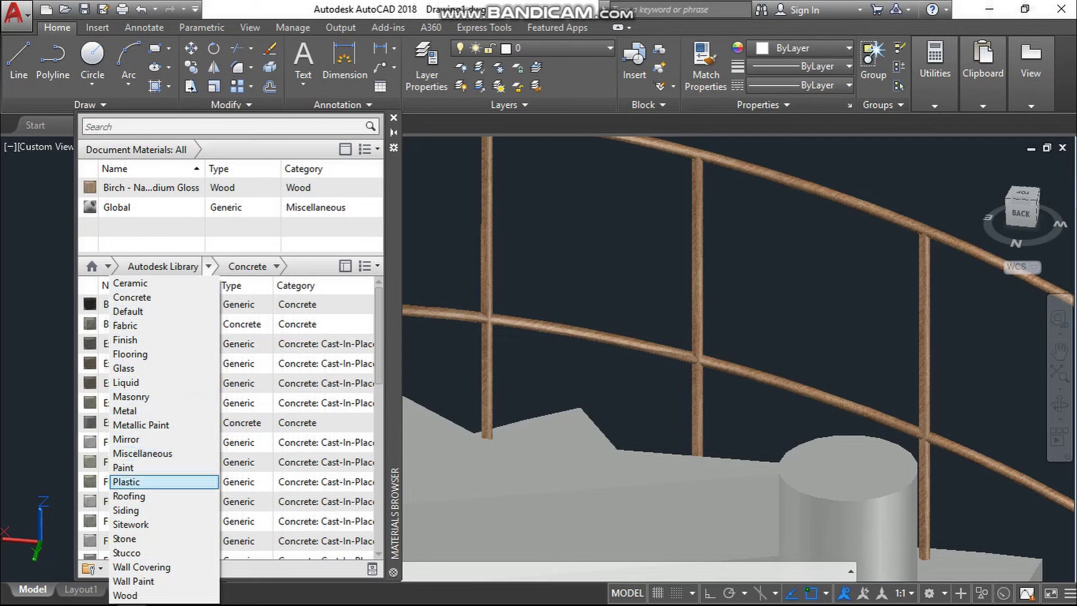
{"action": "left_click", "coordinate": [125, 539]}
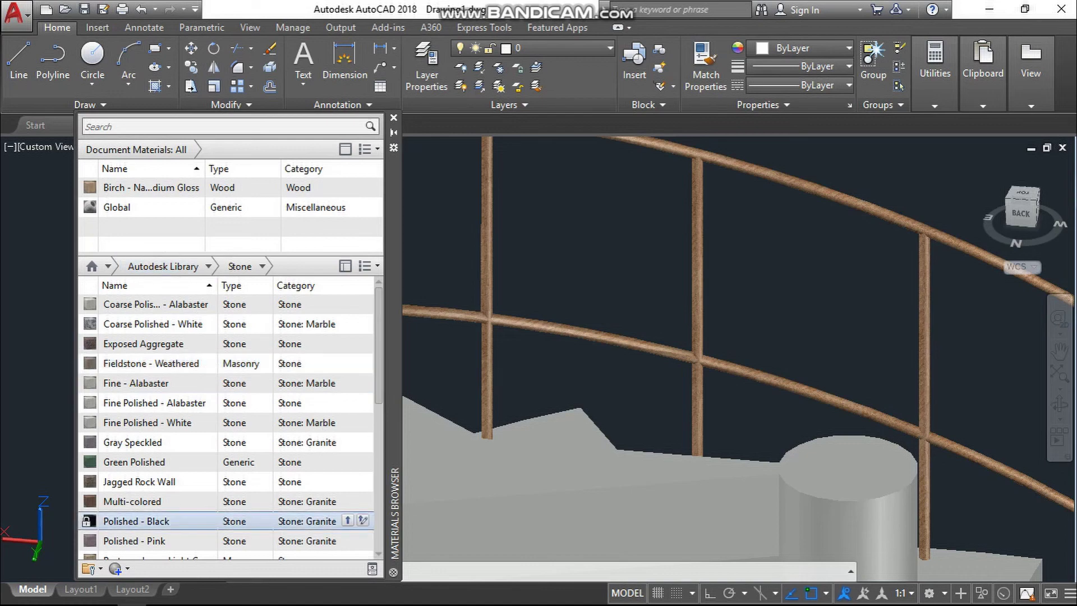
{"action": "left_click_drag", "start_coordinate": [151, 364], "coordinate": [617, 522]}
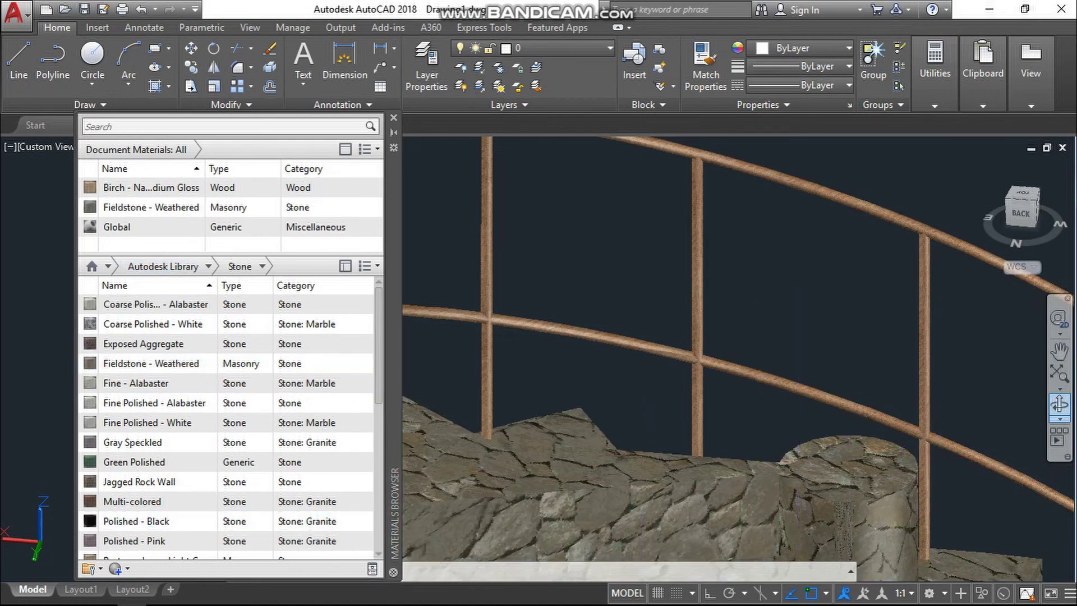
Orbit around the whole staircase to examine the fieldstone finish on the treads and column from several sides.
{"action": "left_click", "coordinate": [1059, 404]}
{"action": "scroll", "coordinate": [873, 443], "scroll_direction": "down", "scroll_amount": 6}
{"action": "left_click_drag", "start_coordinate": [746, 504], "coordinate": [645, 519]}
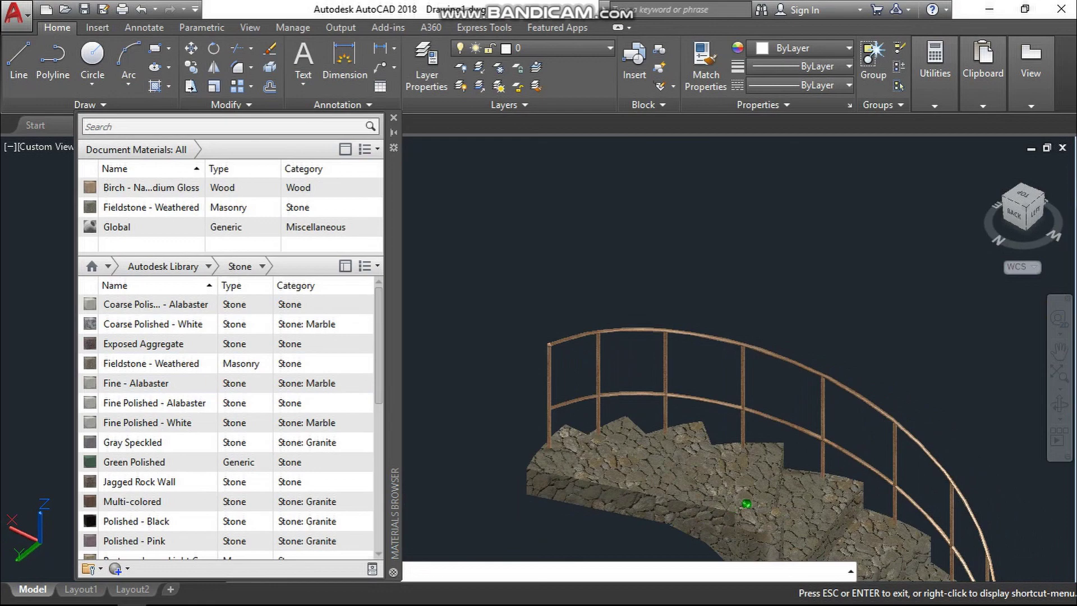
{"action": "middle_click_drag", "start_coordinate": [746, 503], "coordinate": [760, 477], "text": "shift"}
{"action": "scroll", "coordinate": [760, 476], "scroll_direction": "down", "scroll_amount": 2}
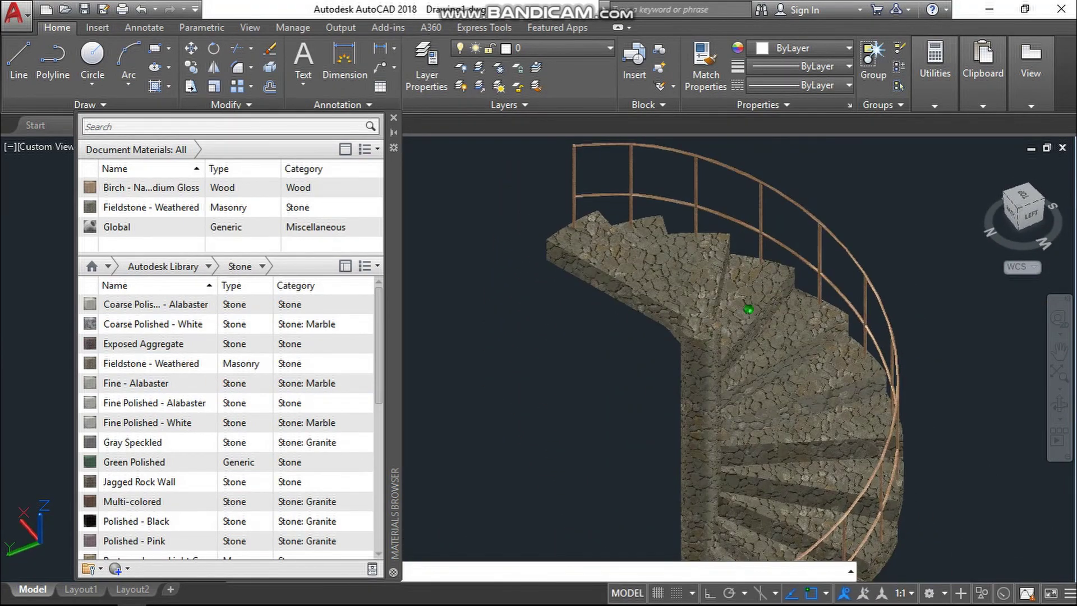
{"action": "middle_click_drag", "start_coordinate": [728, 410], "coordinate": [732, 370], "text": "shift"}
{"action": "middle_click_drag", "start_coordinate": [808, 457], "coordinate": [791, 392], "text": "shift"}
Inspect the stone texture up close where the treads meet the column, and return to a raised back view of the staircase.
{"action": "scroll", "coordinate": [768, 331], "scroll_direction": "up", "scroll_amount": 2}
{"action": "scroll", "coordinate": [796, 348], "scroll_direction": "up", "scroll_amount": 3}
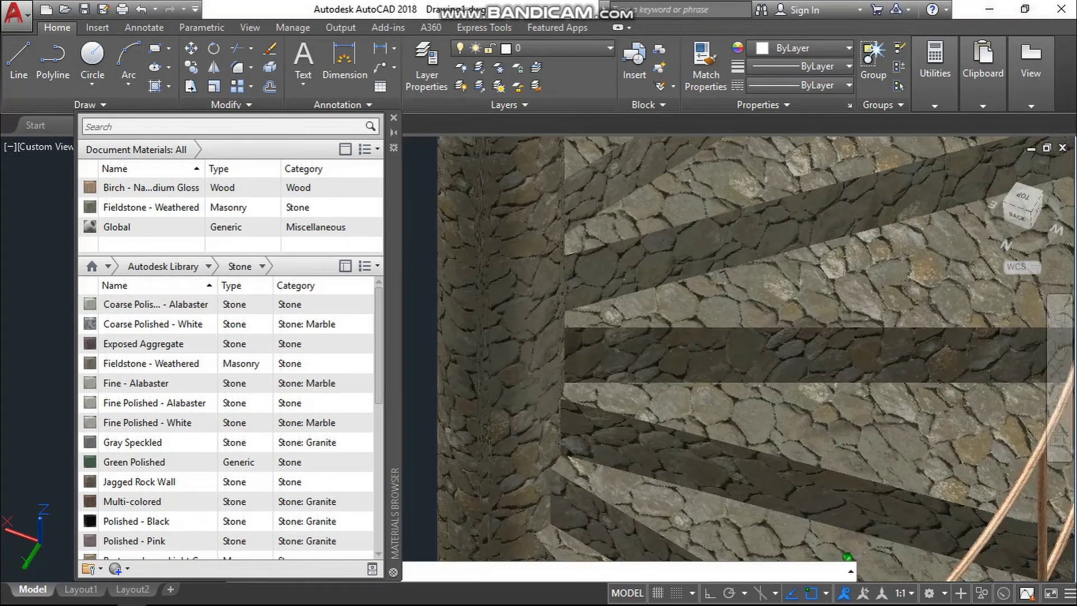
{"action": "middle_click_drag", "start_coordinate": [791, 348], "coordinate": [785, 281], "text": "shift"}
{"action": "scroll", "coordinate": [774, 292], "scroll_direction": "down", "scroll_amount": 1}
{"action": "scroll", "coordinate": [767, 425], "scroll_direction": "down", "scroll_amount": 6}
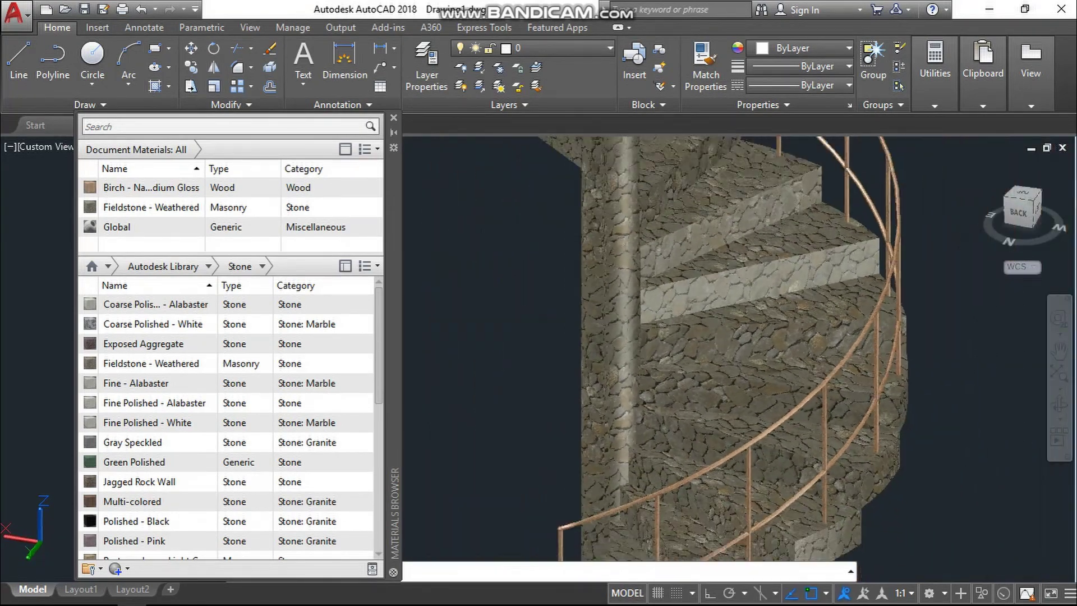
{"action": "middle_click_drag", "start_coordinate": [767, 424], "coordinate": [696, 302], "text": "shift"}
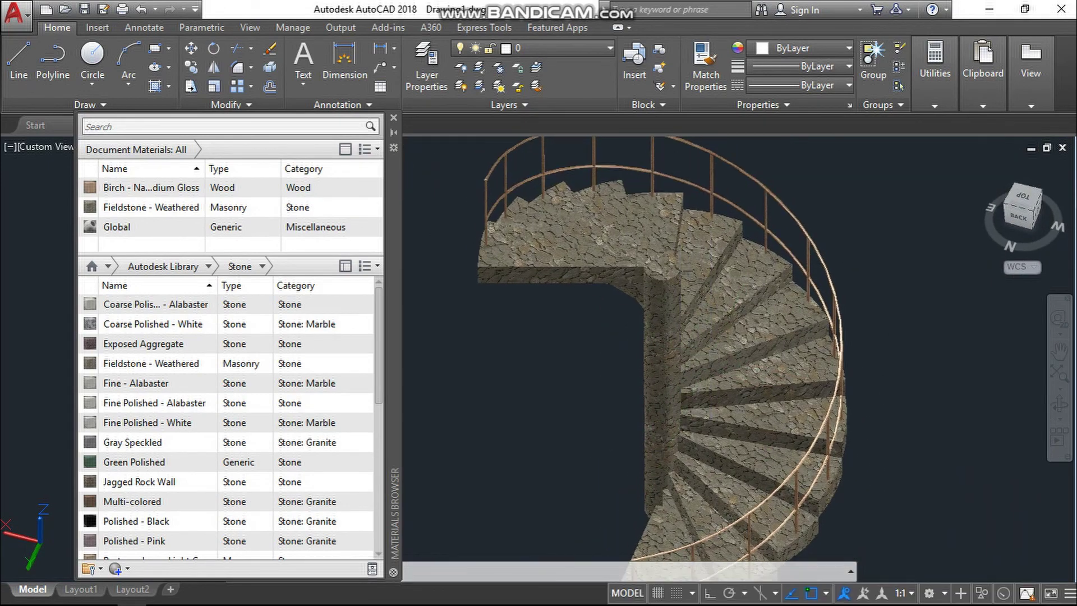
Close the Materials Browser and orbit the finished staircase to a lower view between its back and left sides.
{"action": "left_click", "coordinate": [393, 118]}
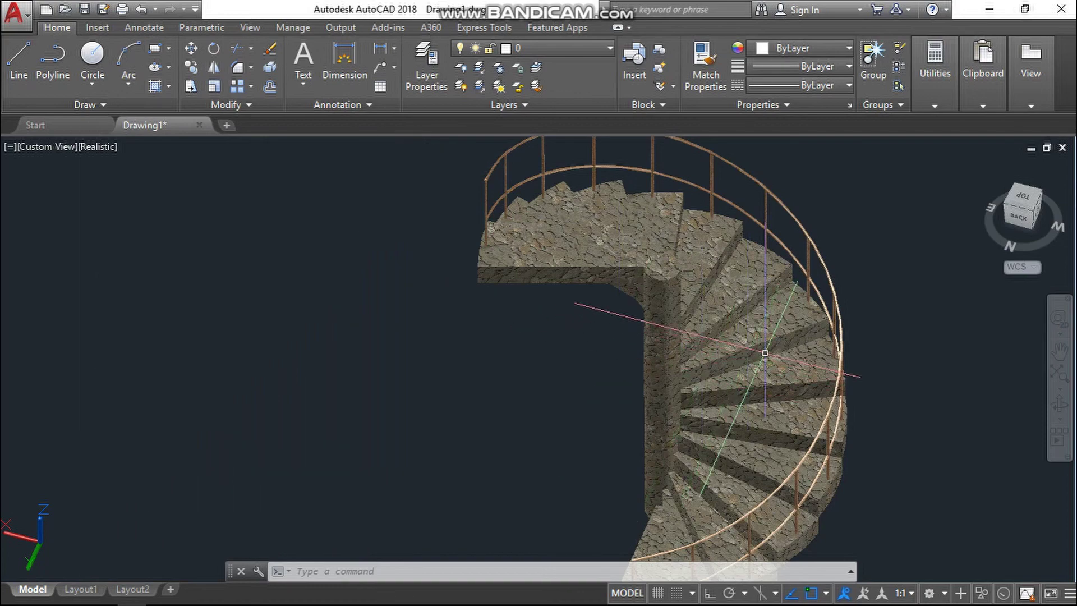
{"action": "left_click", "coordinate": [1059, 404]}
{"action": "left_click_drag", "start_coordinate": [696, 314], "coordinate": [726, 335]}
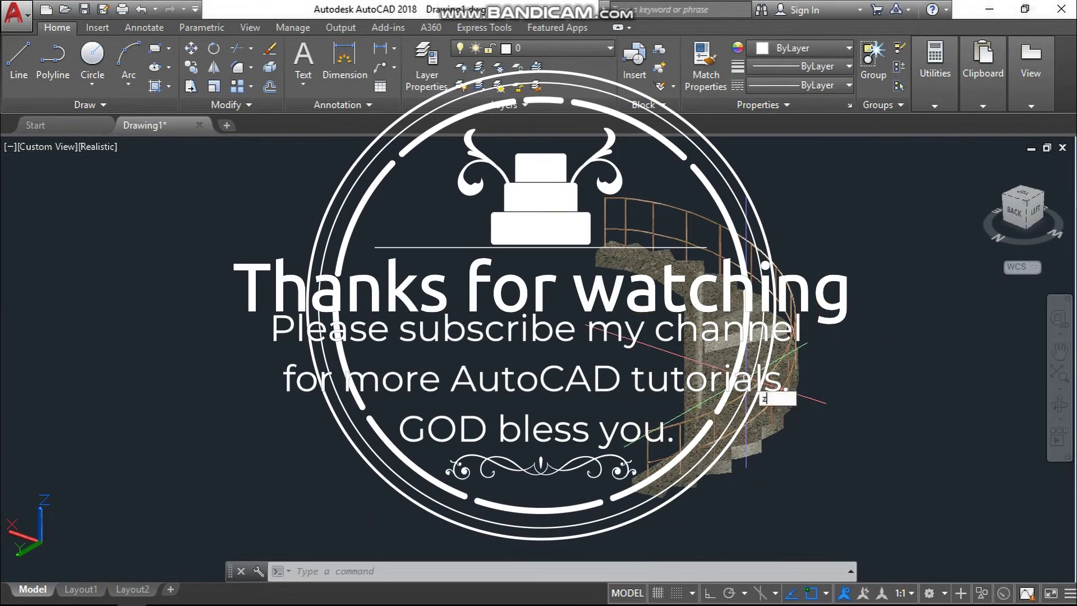